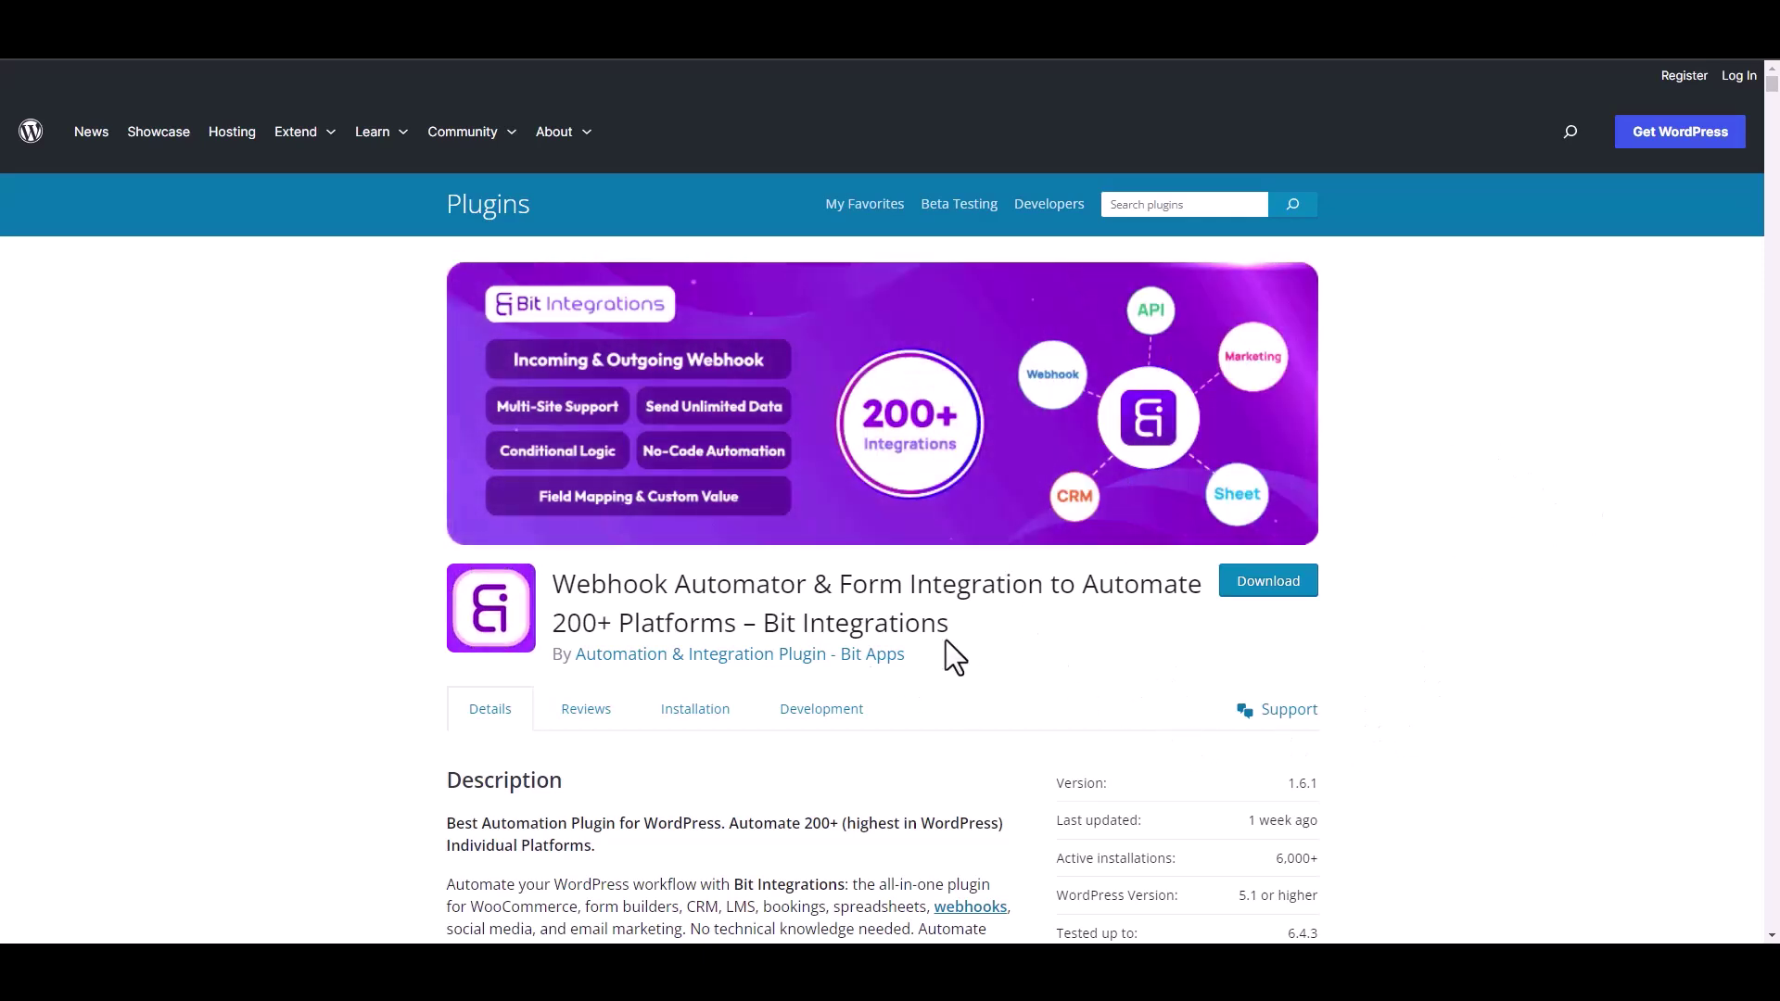
# - Create a new integration with FormCraft3 as trigger (searched 'formc') and the Bit Integrations form selected
pyautogui.moveTo(762, 623); pyautogui.dragTo(969, 642)
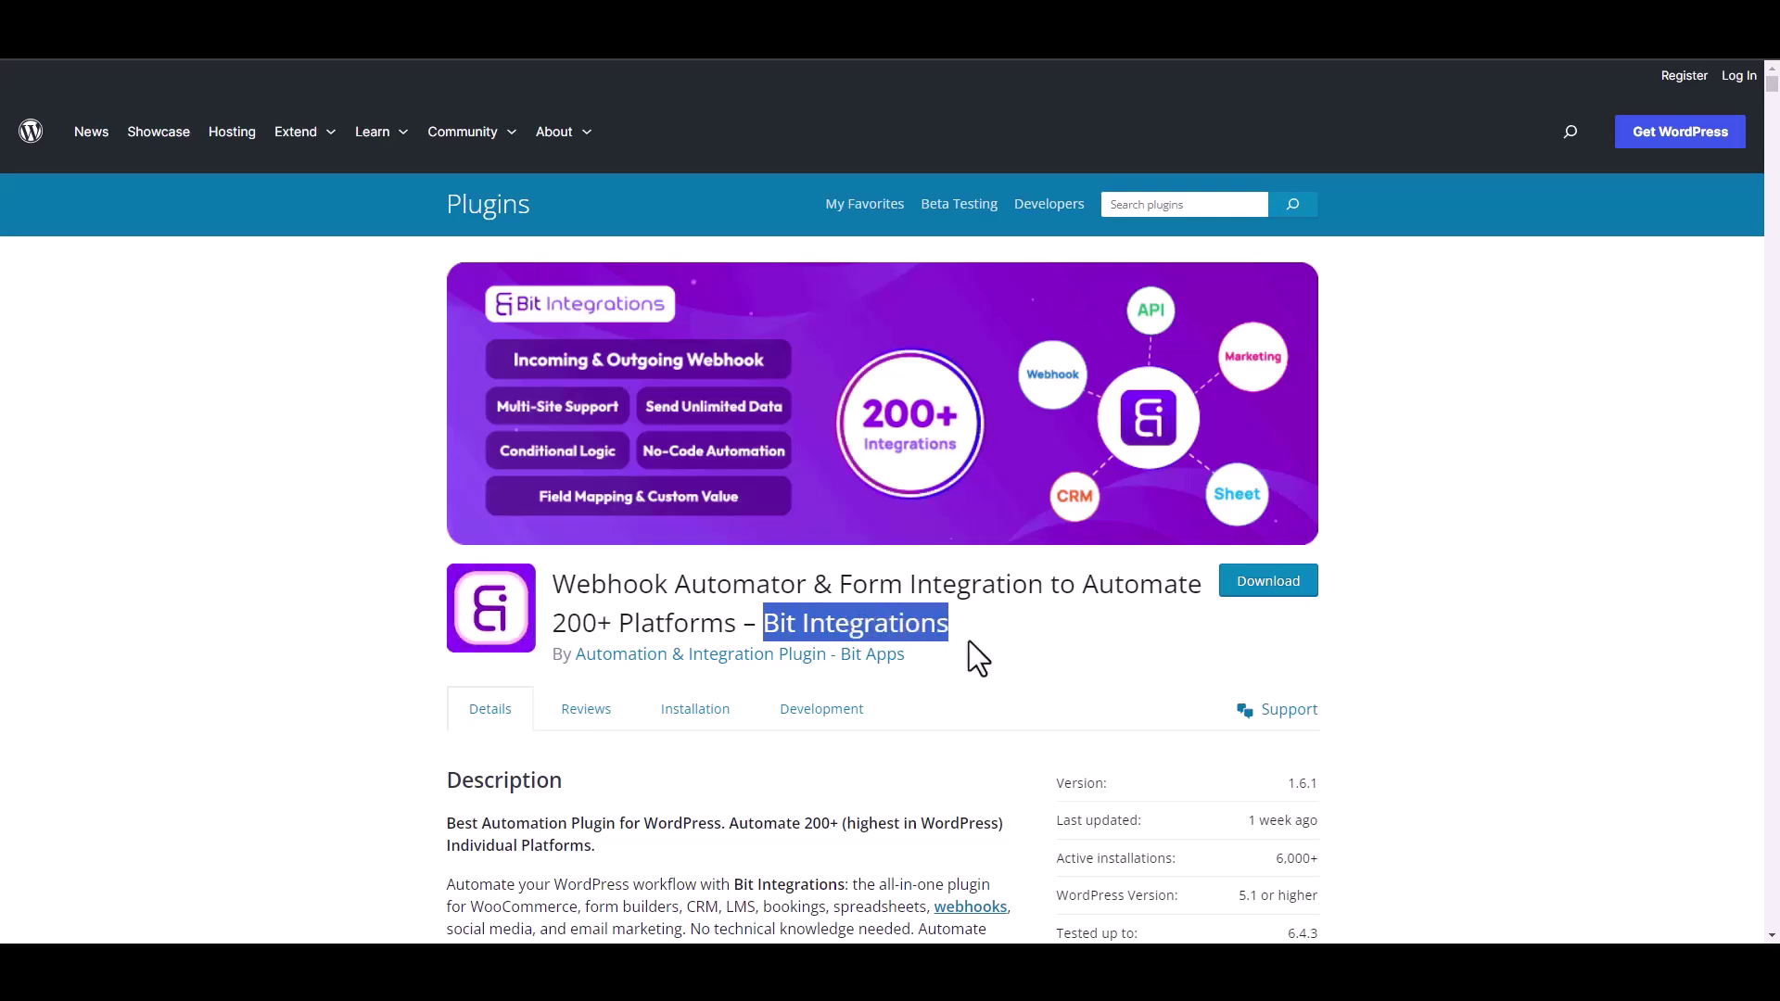
pyautogui.click(983, 648)
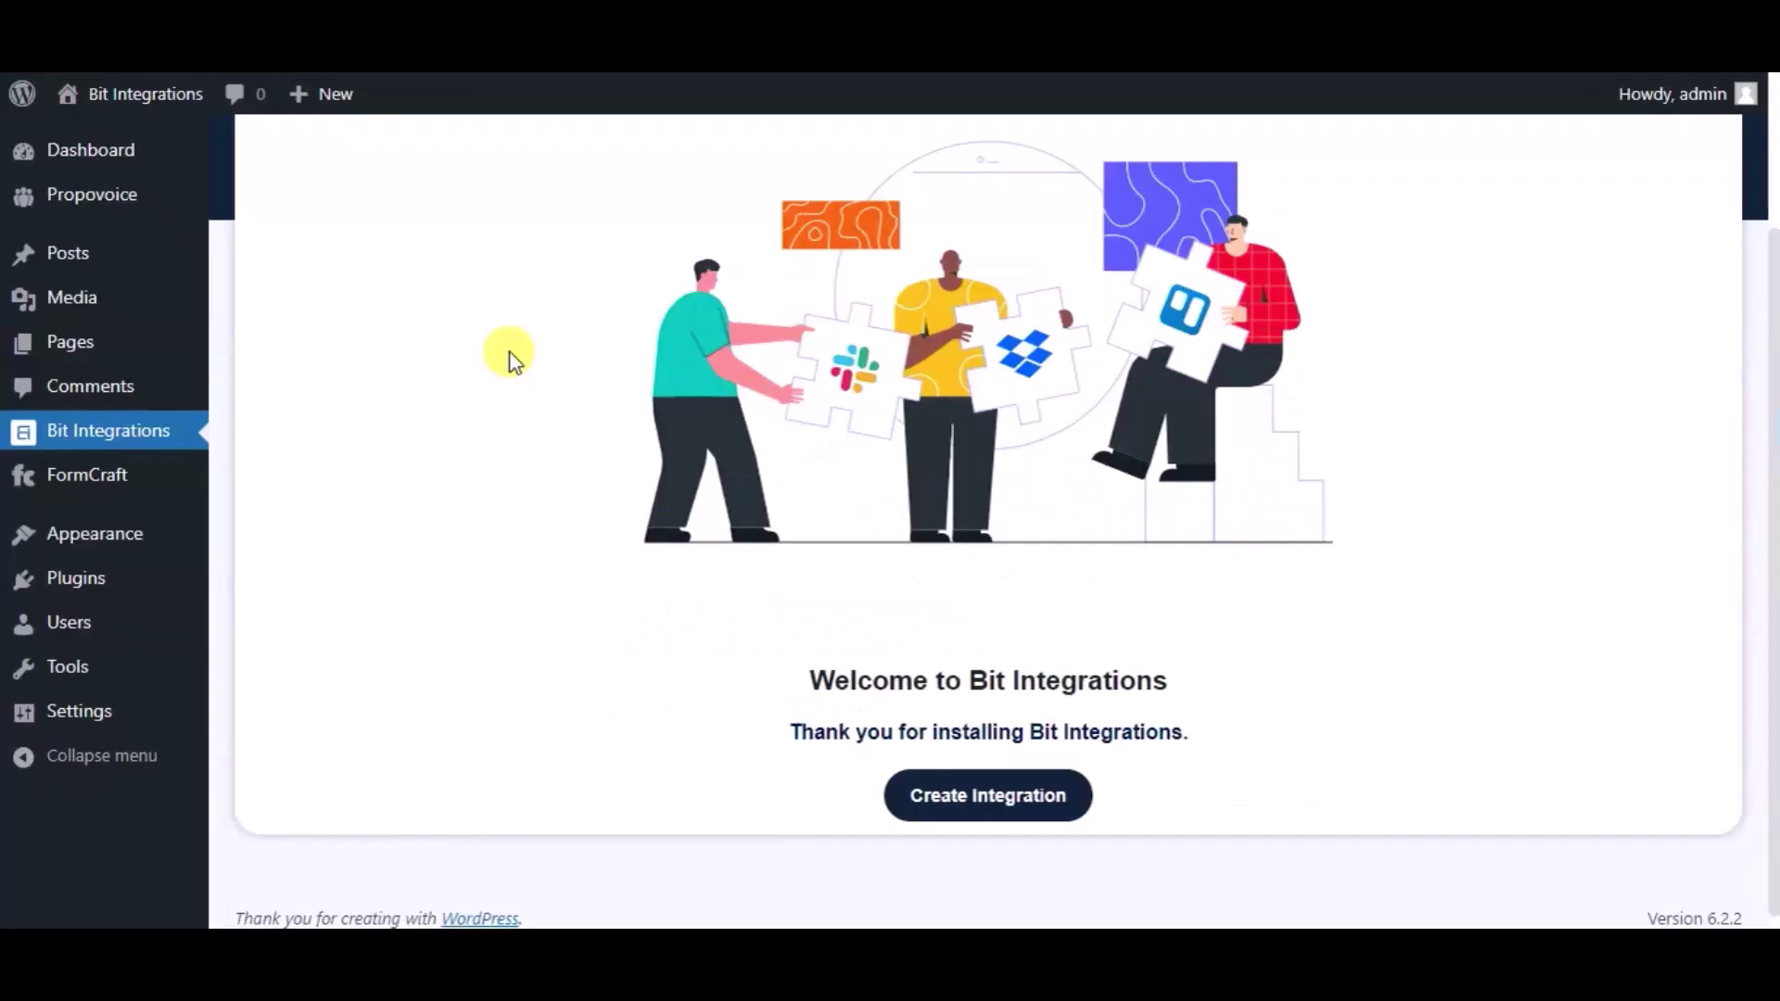
pyautogui.click(927, 802)
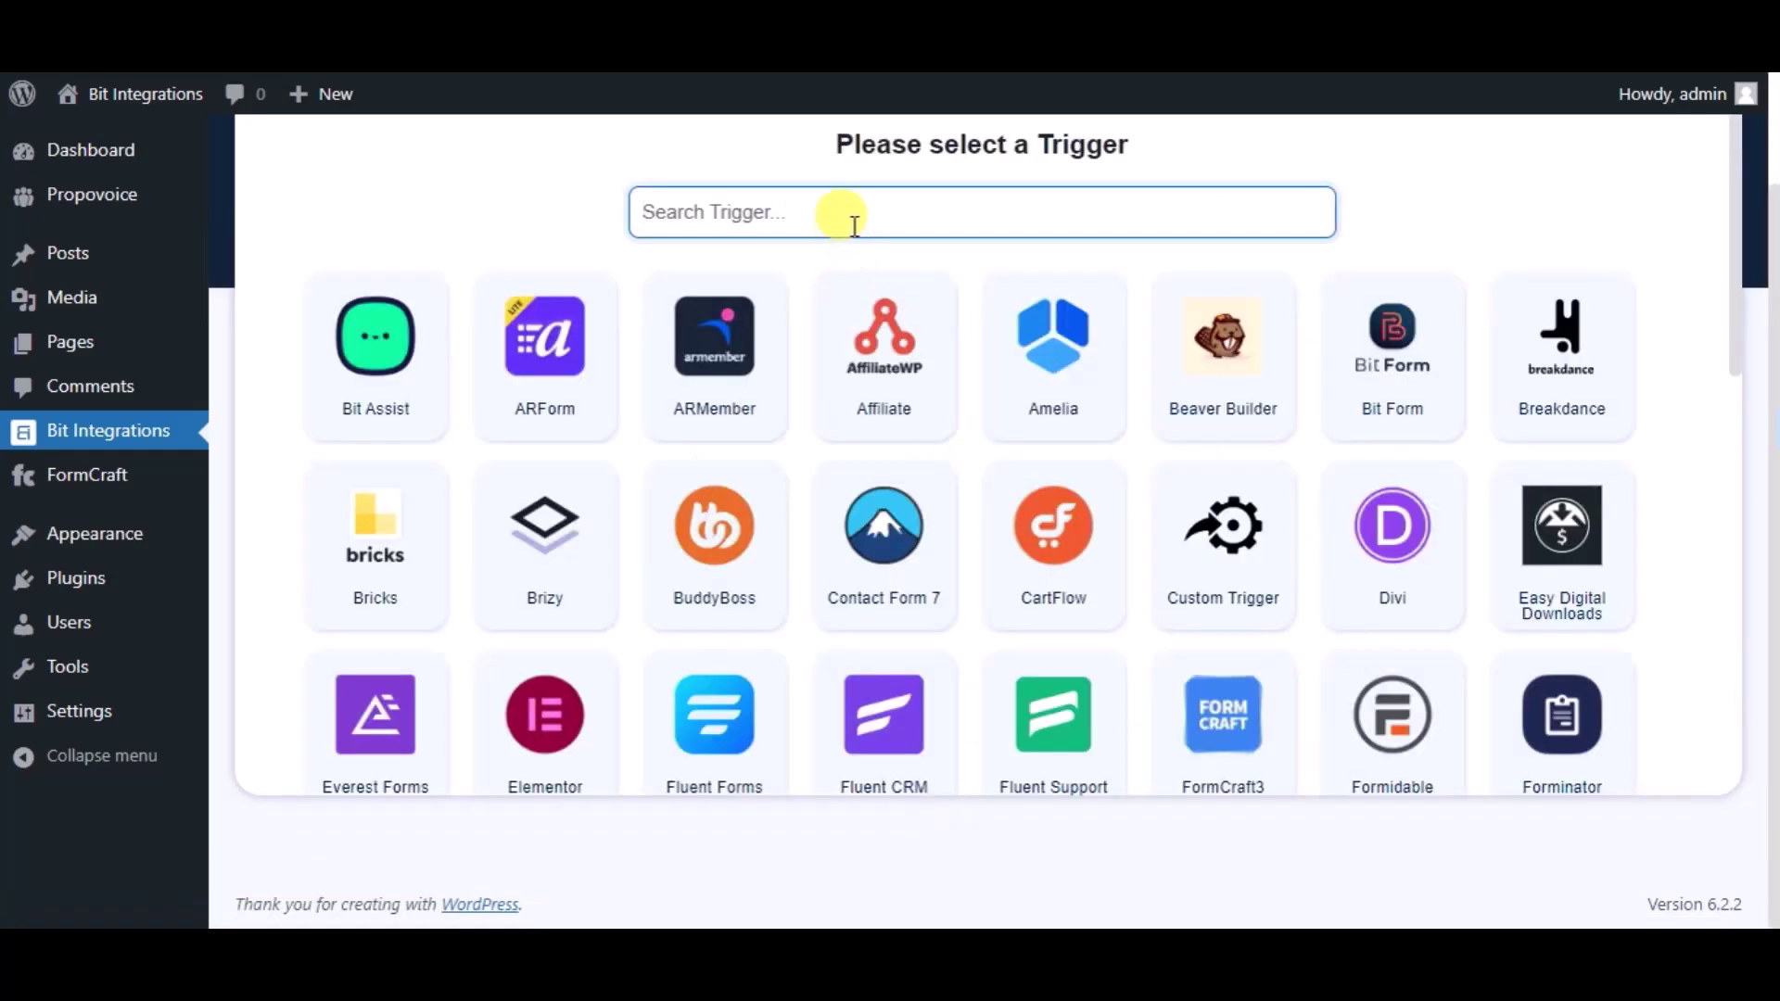
pyautogui.write('form')
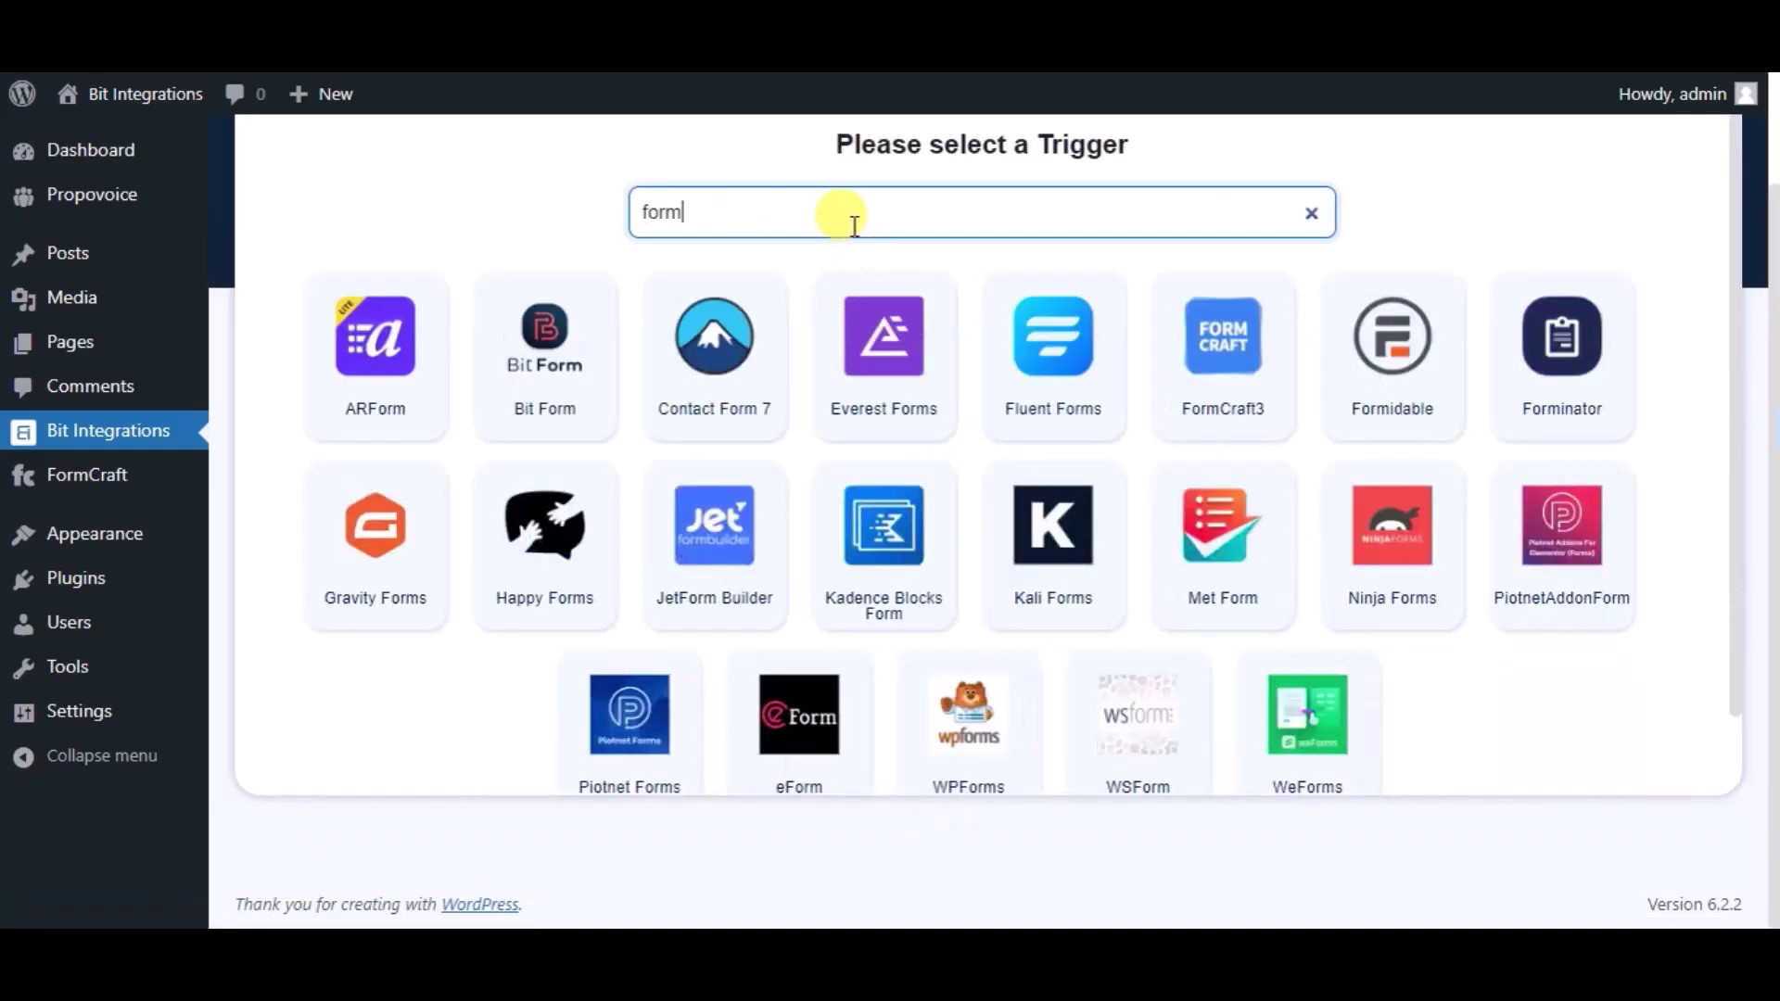
pyautogui.write('craft')
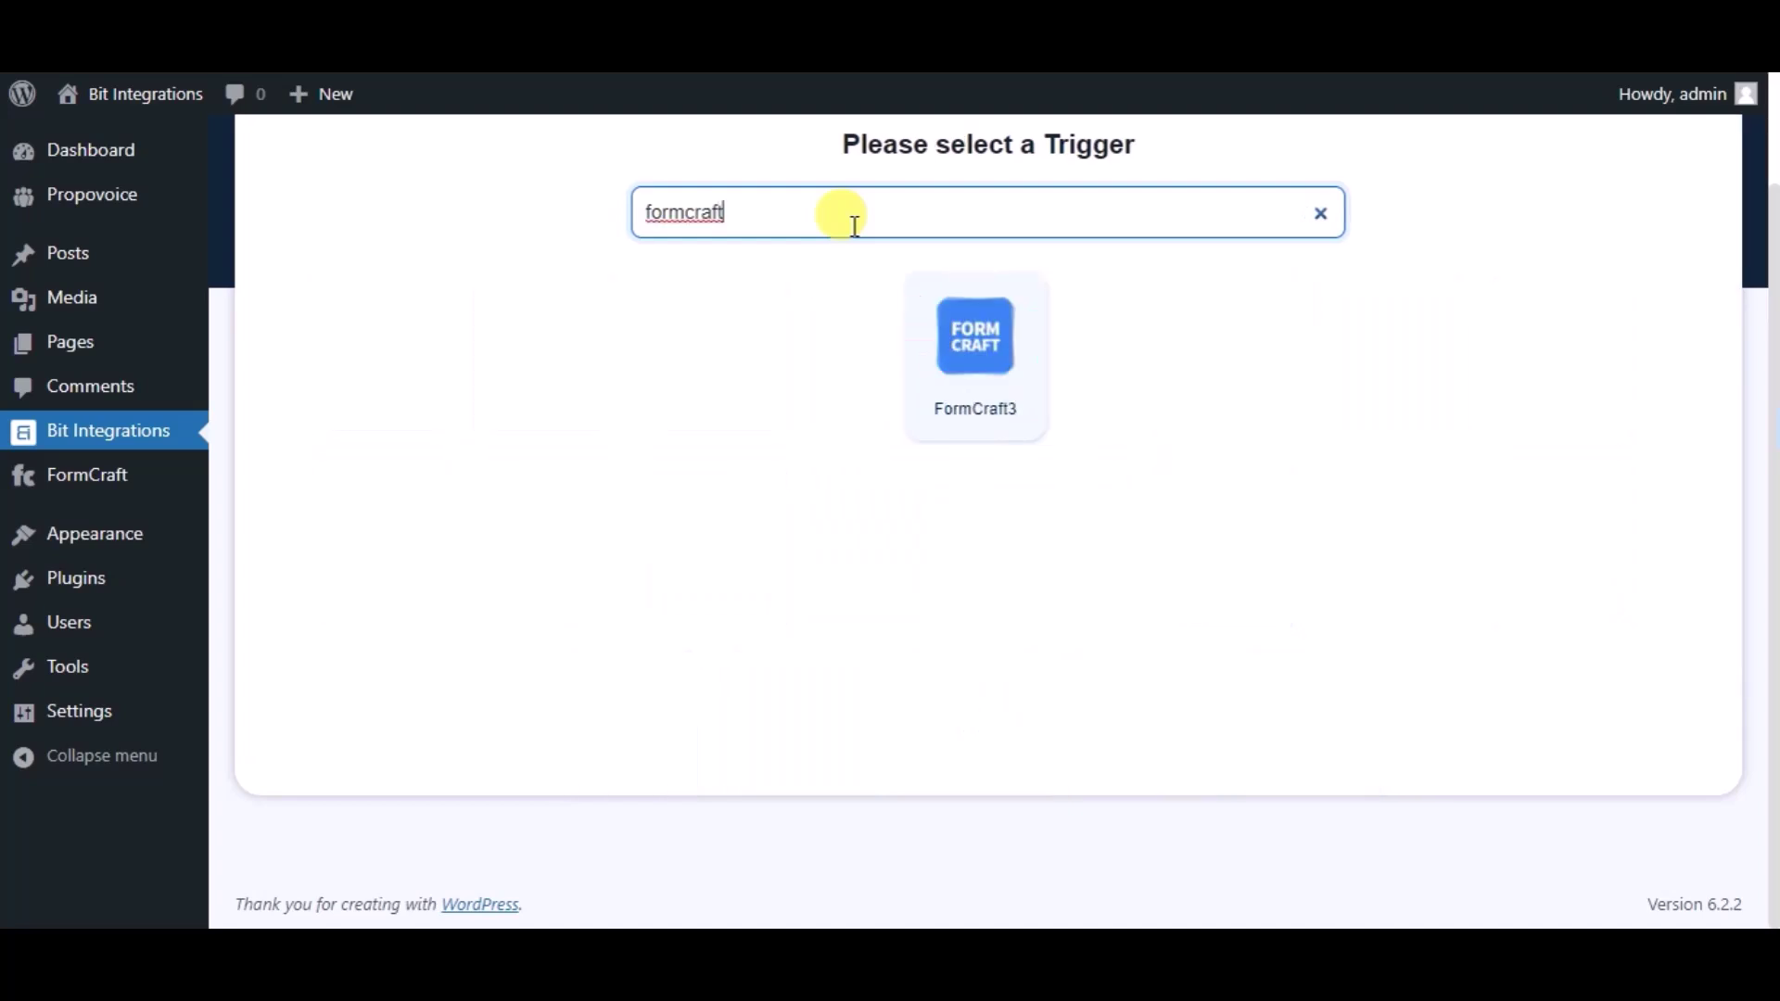
pyautogui.click(946, 413)
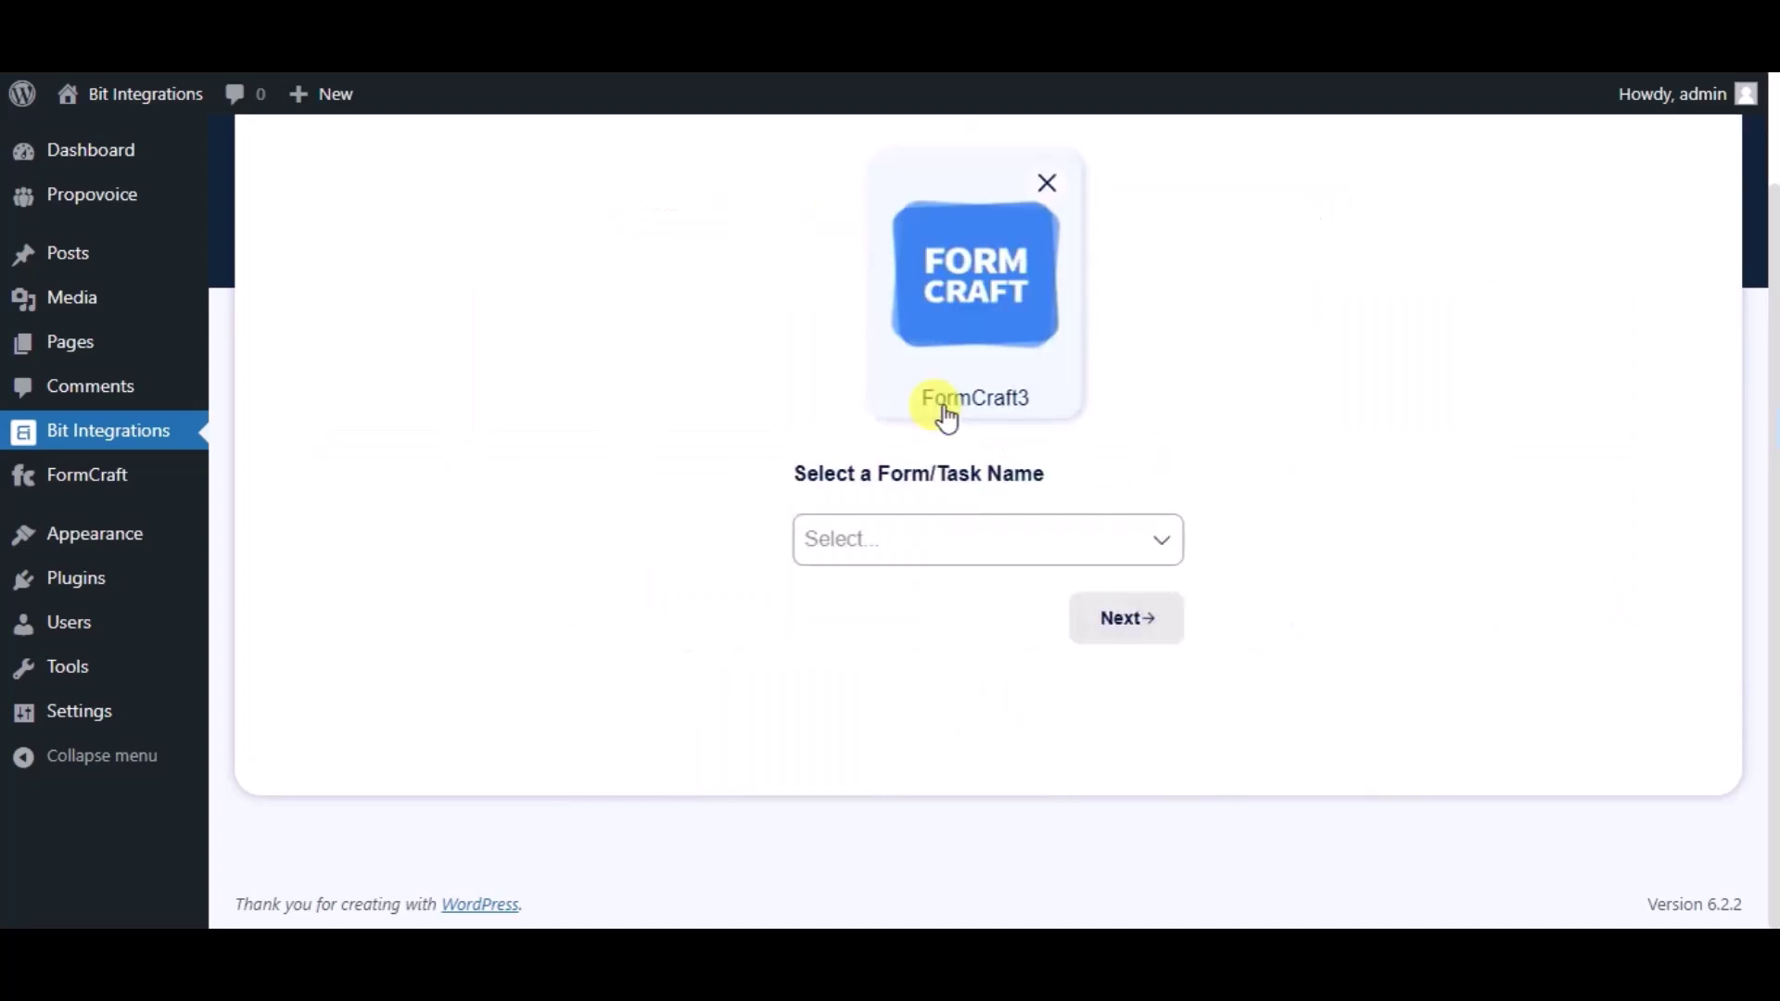
pyautogui.click(939, 529)
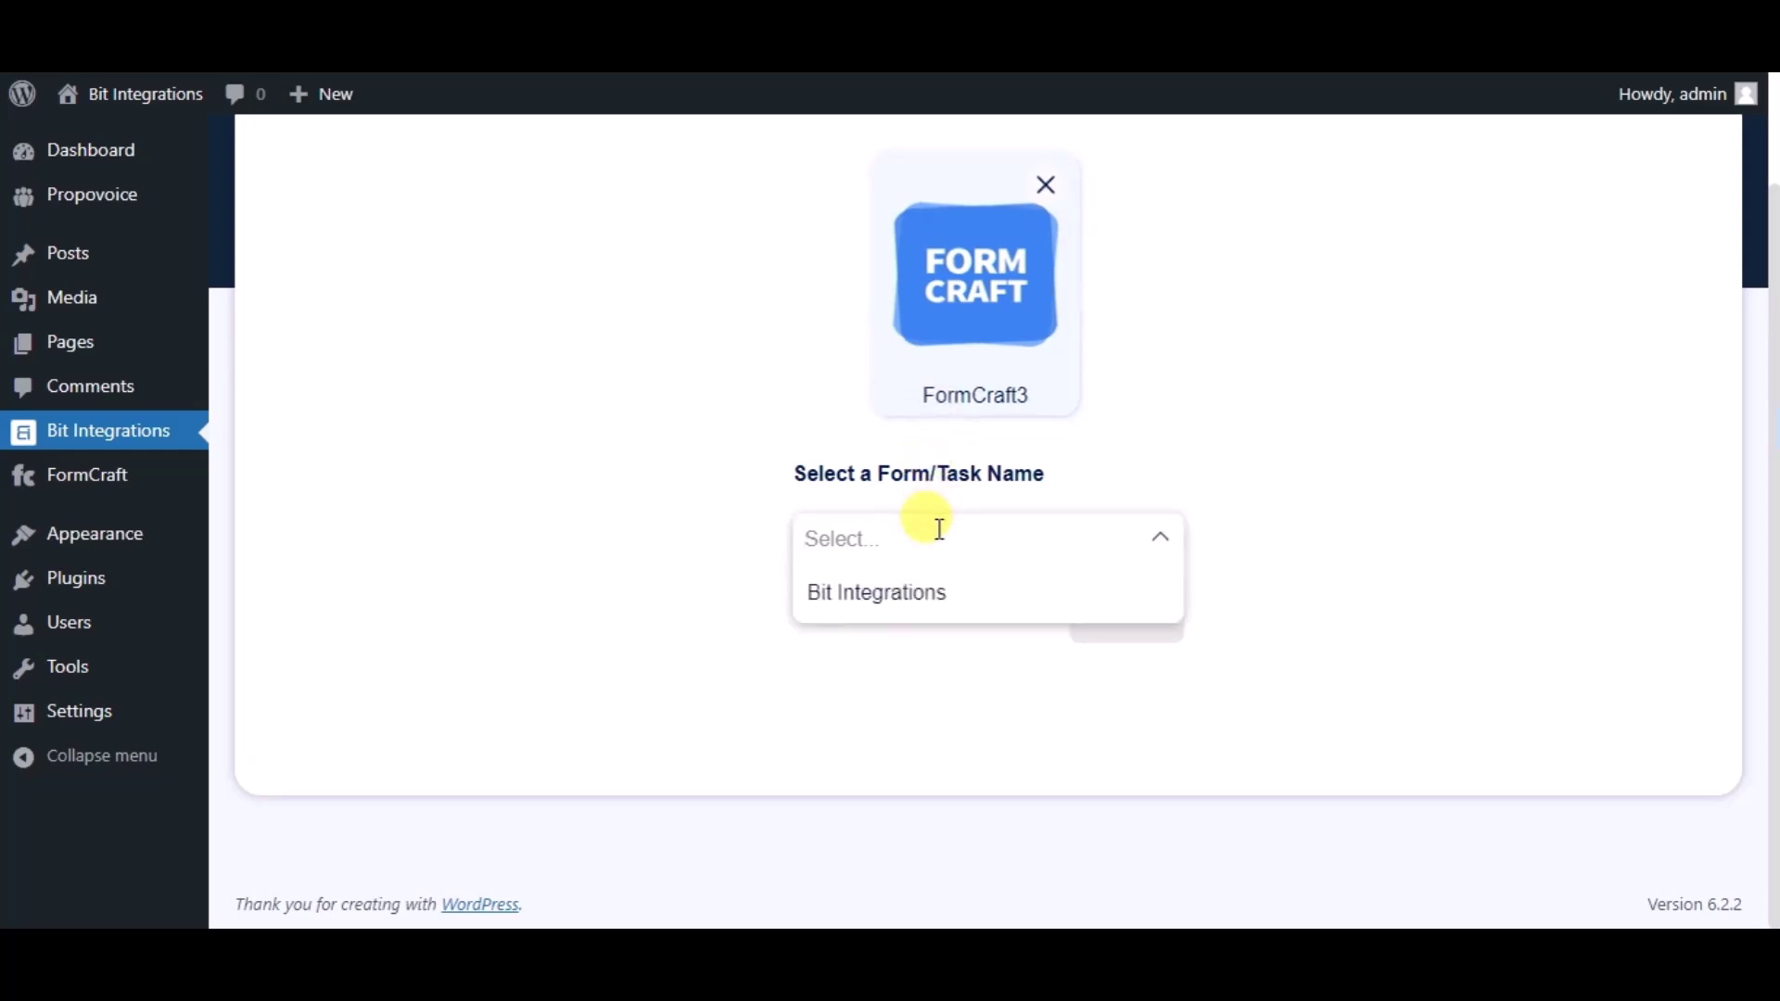
pyautogui.click(927, 600)
# - Move on to actions, search 'wp' and pick WPWebhooks as the integration's action
pyautogui.click(1089, 640)
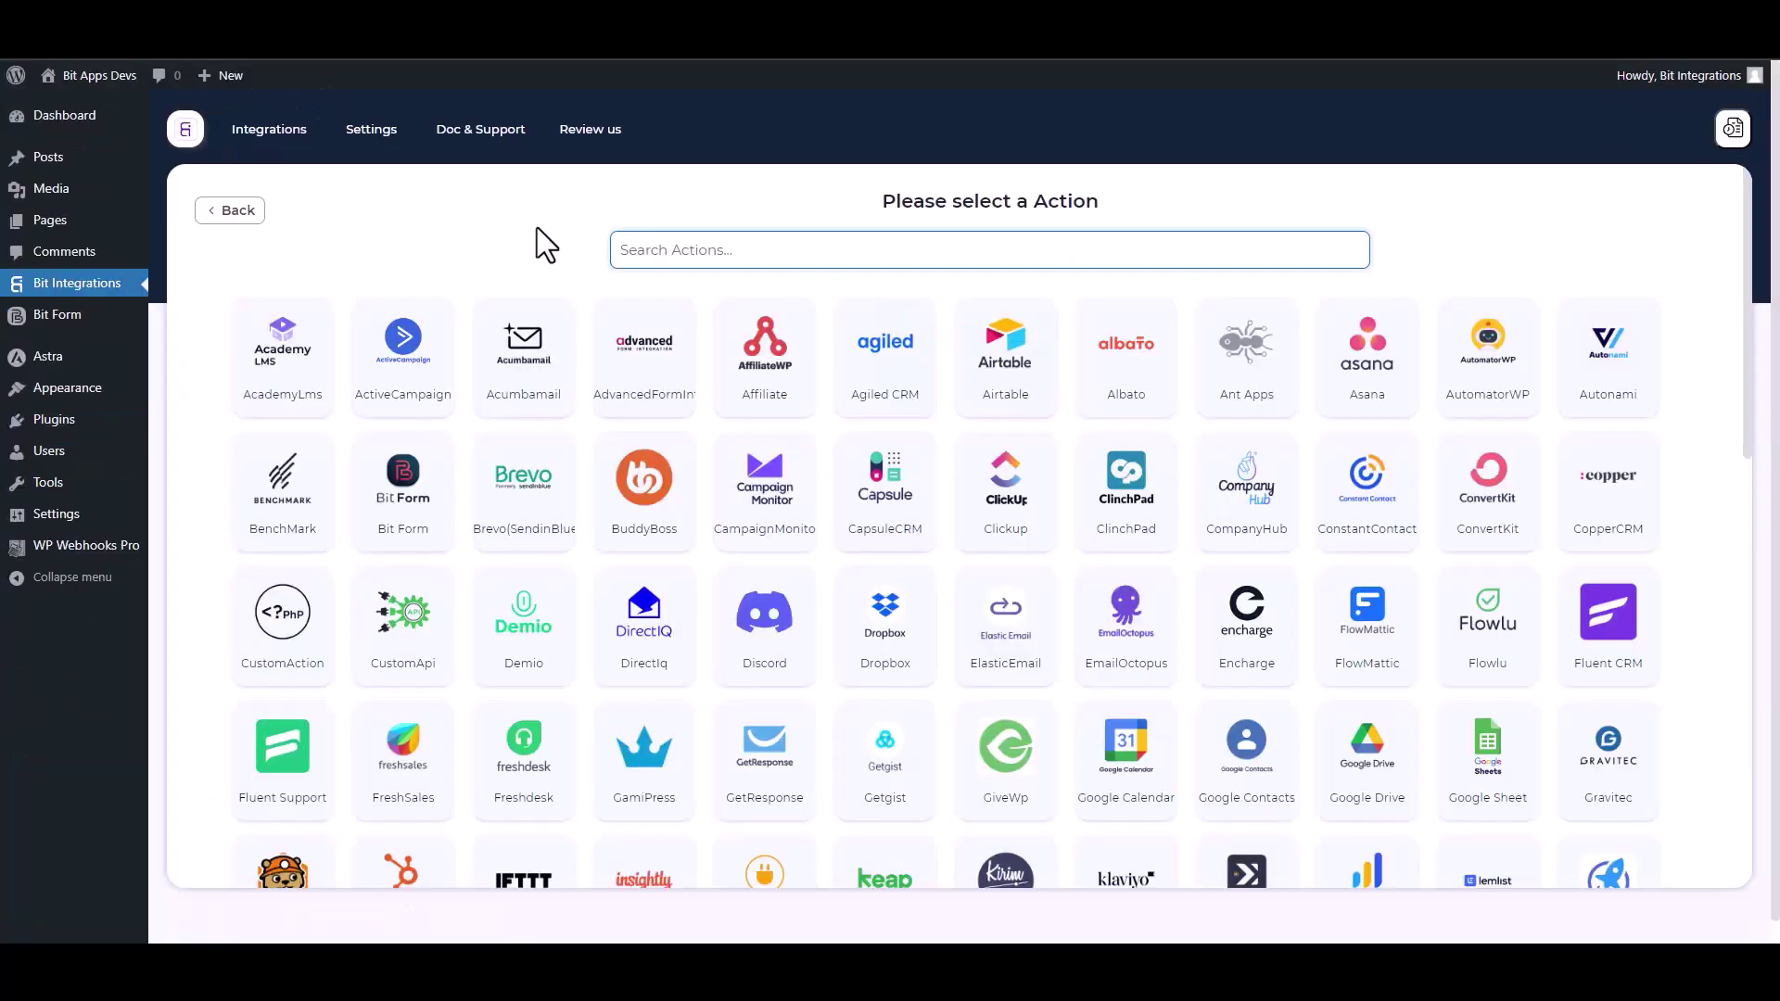
pyautogui.write('wp')
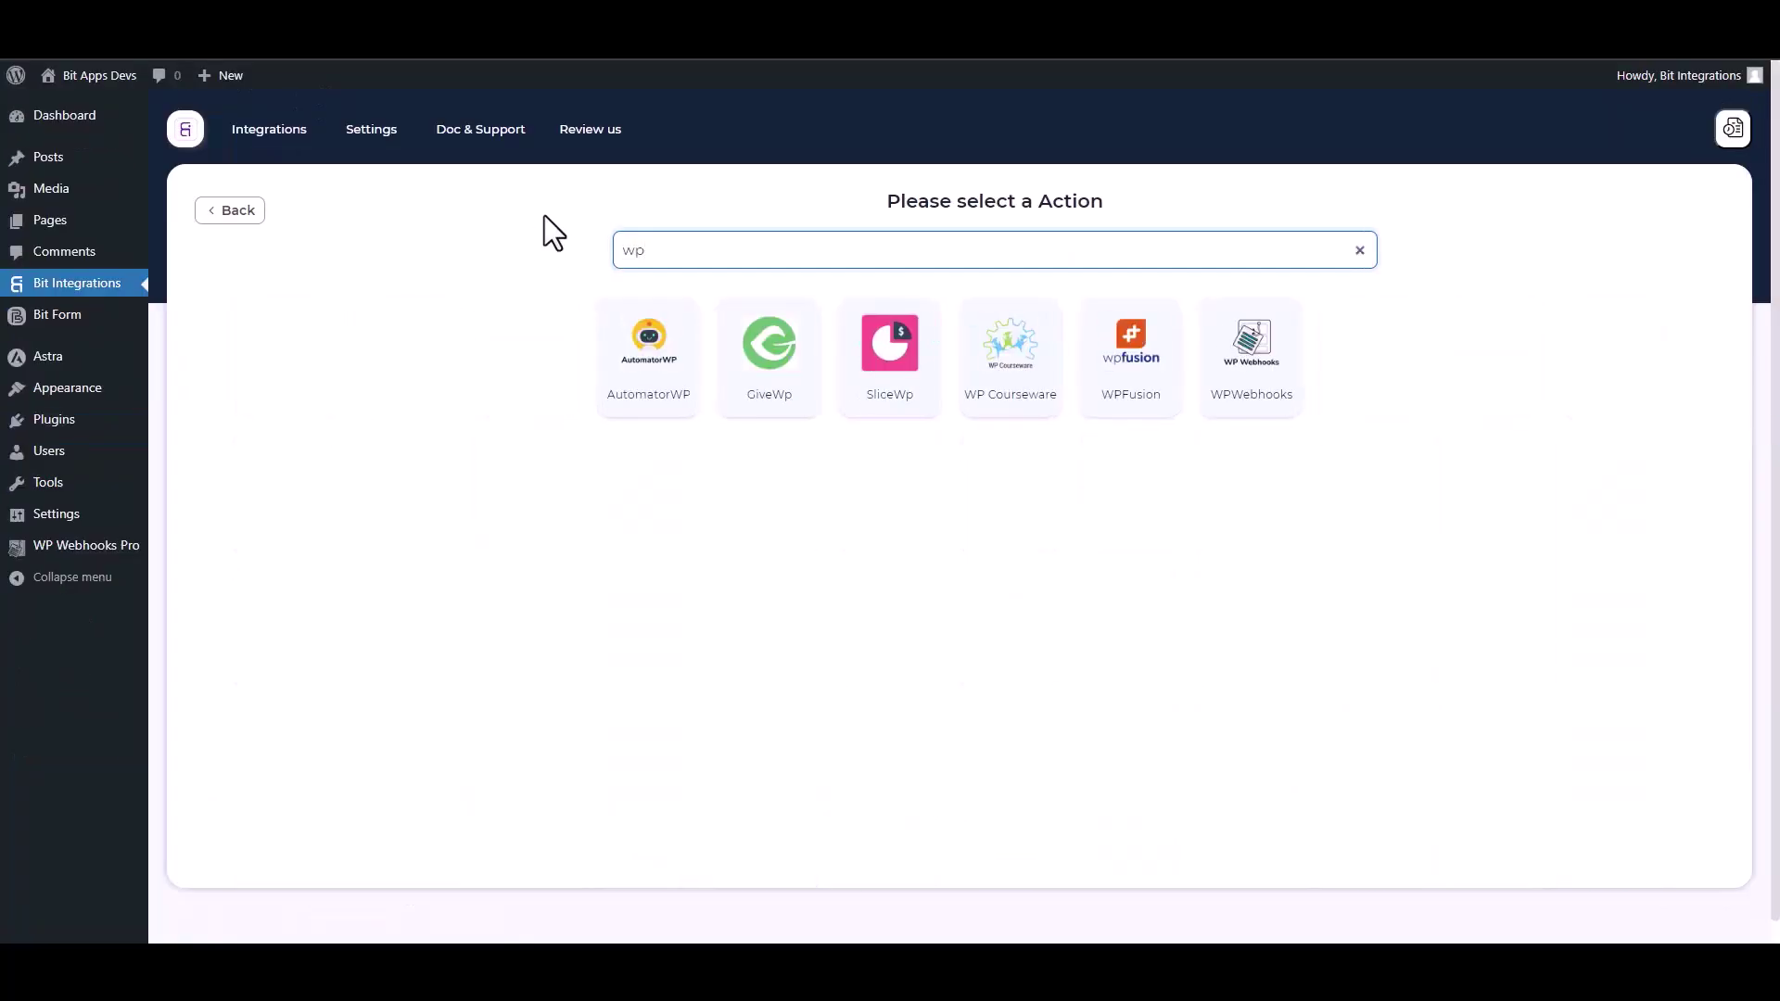
pyautogui.click(1280, 431)
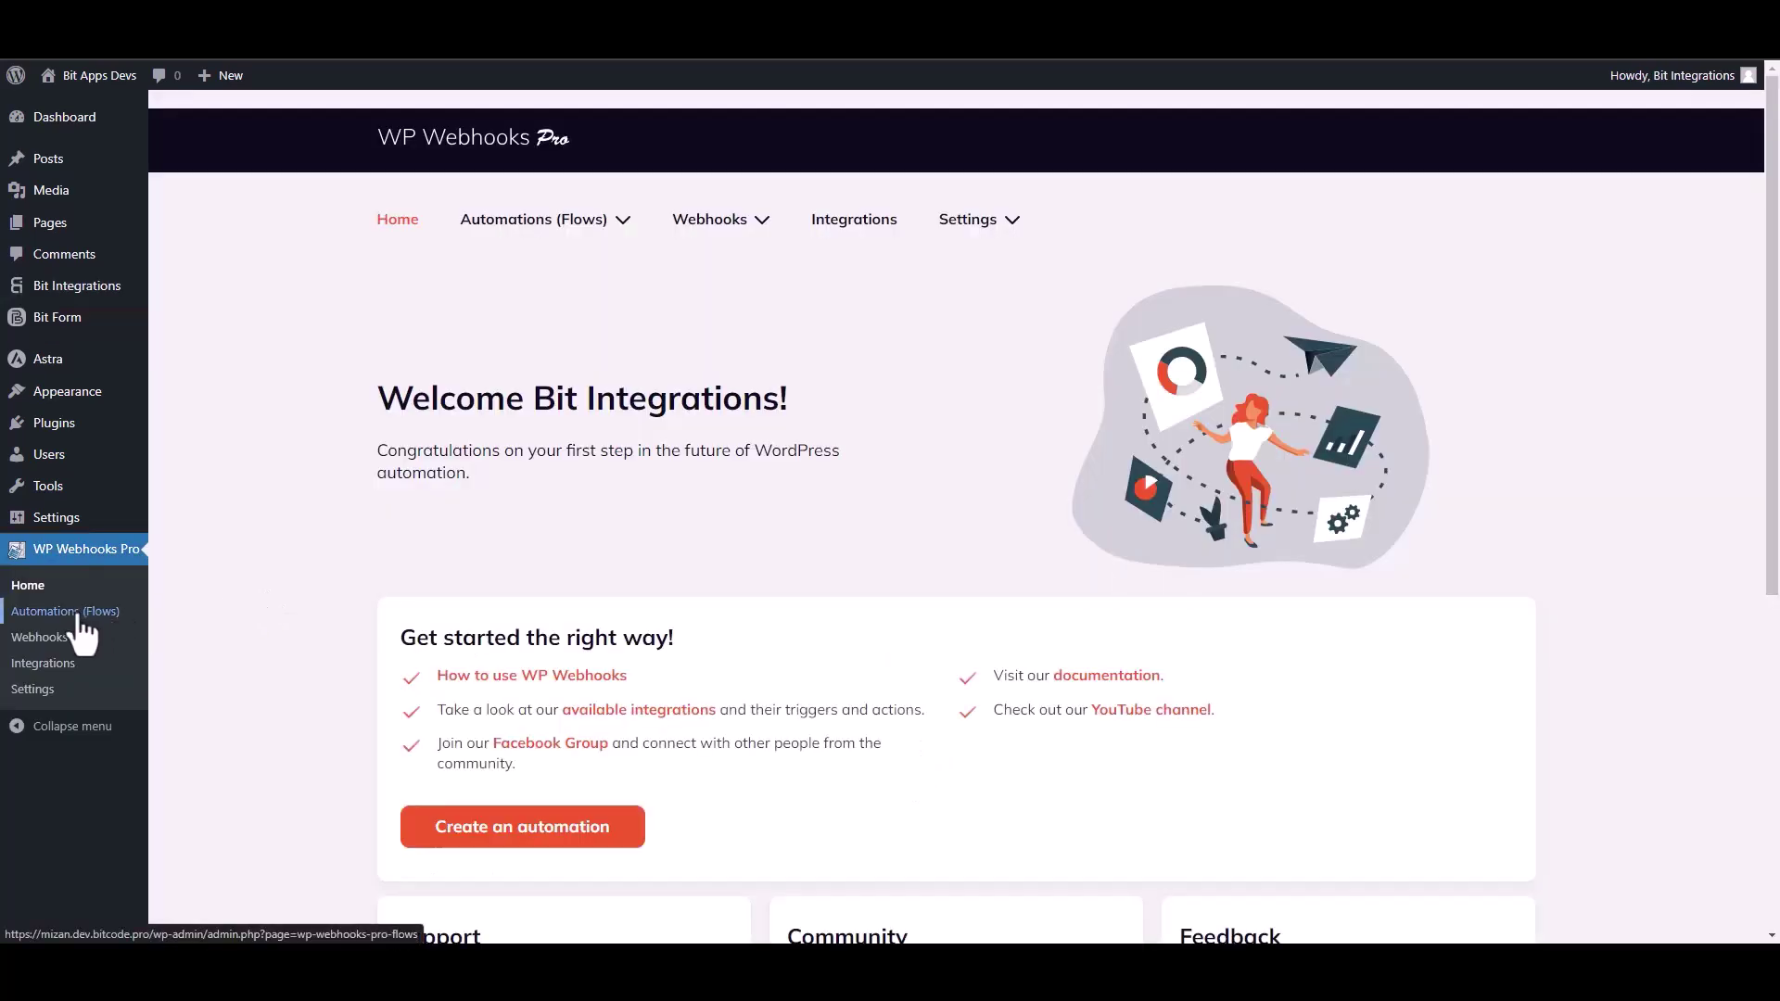
# - Create a new flow named 'Bit Integrations' from the WP Webhooks Pro Flows page
pyautogui.click(104, 619)
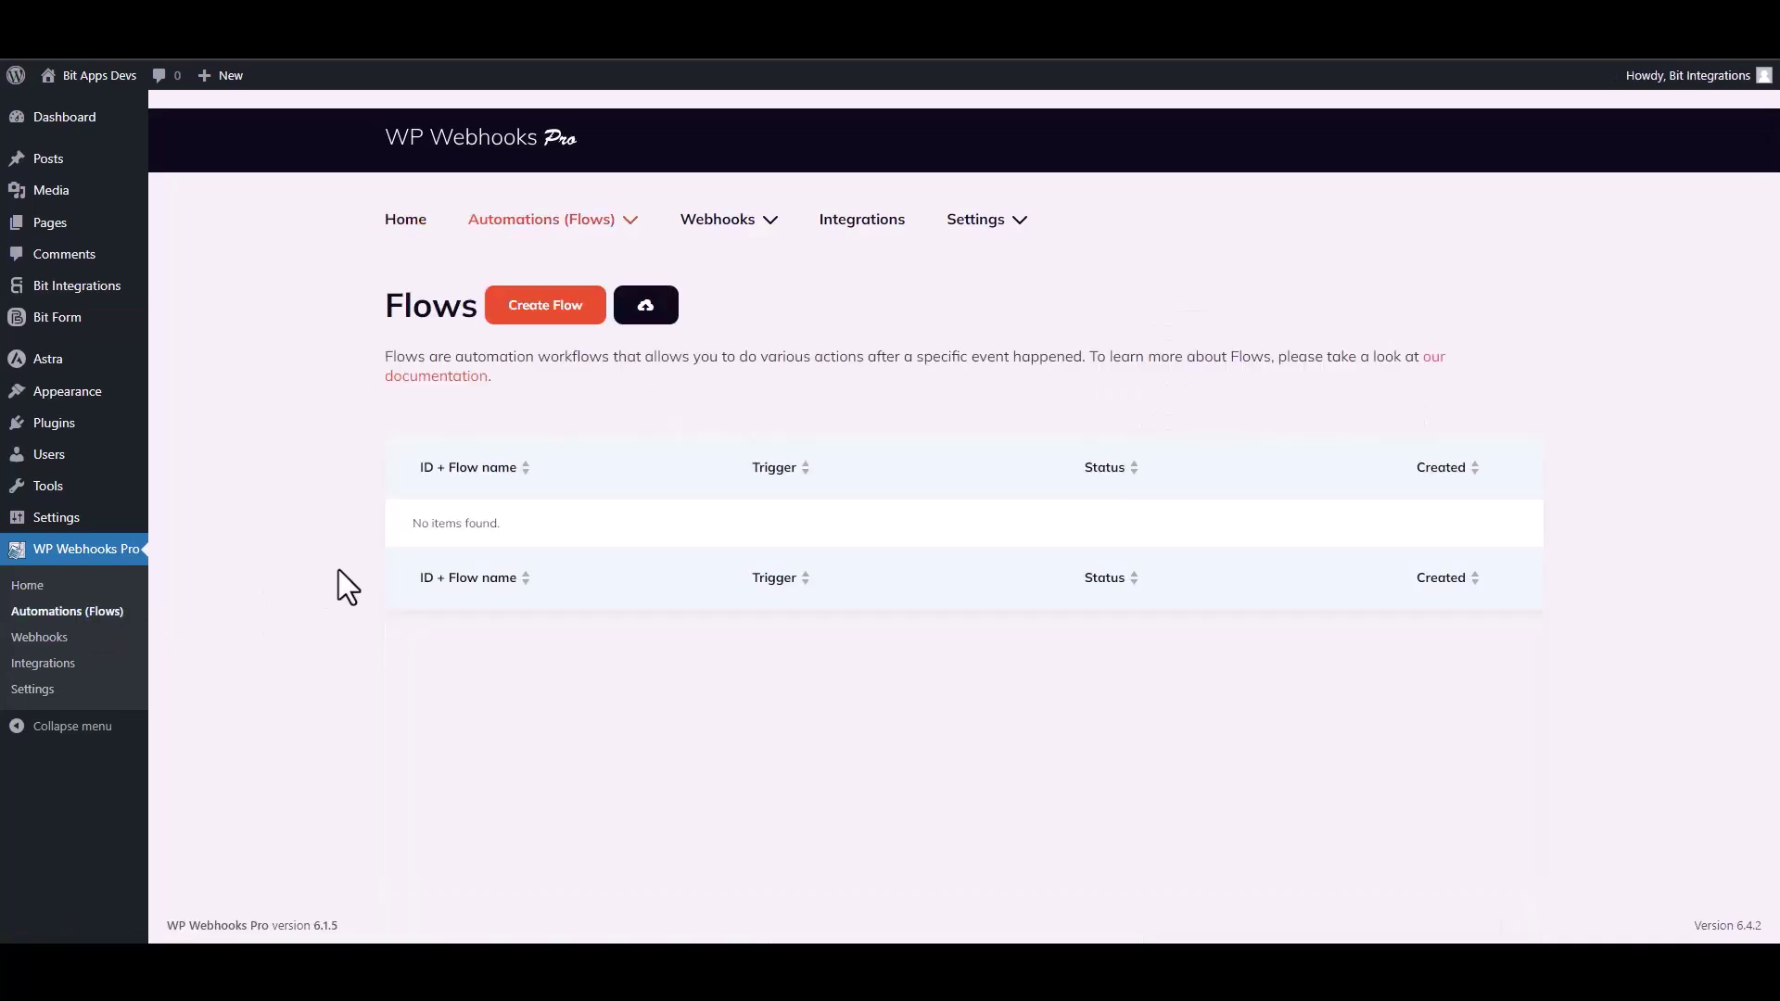
pyautogui.click(557, 315)
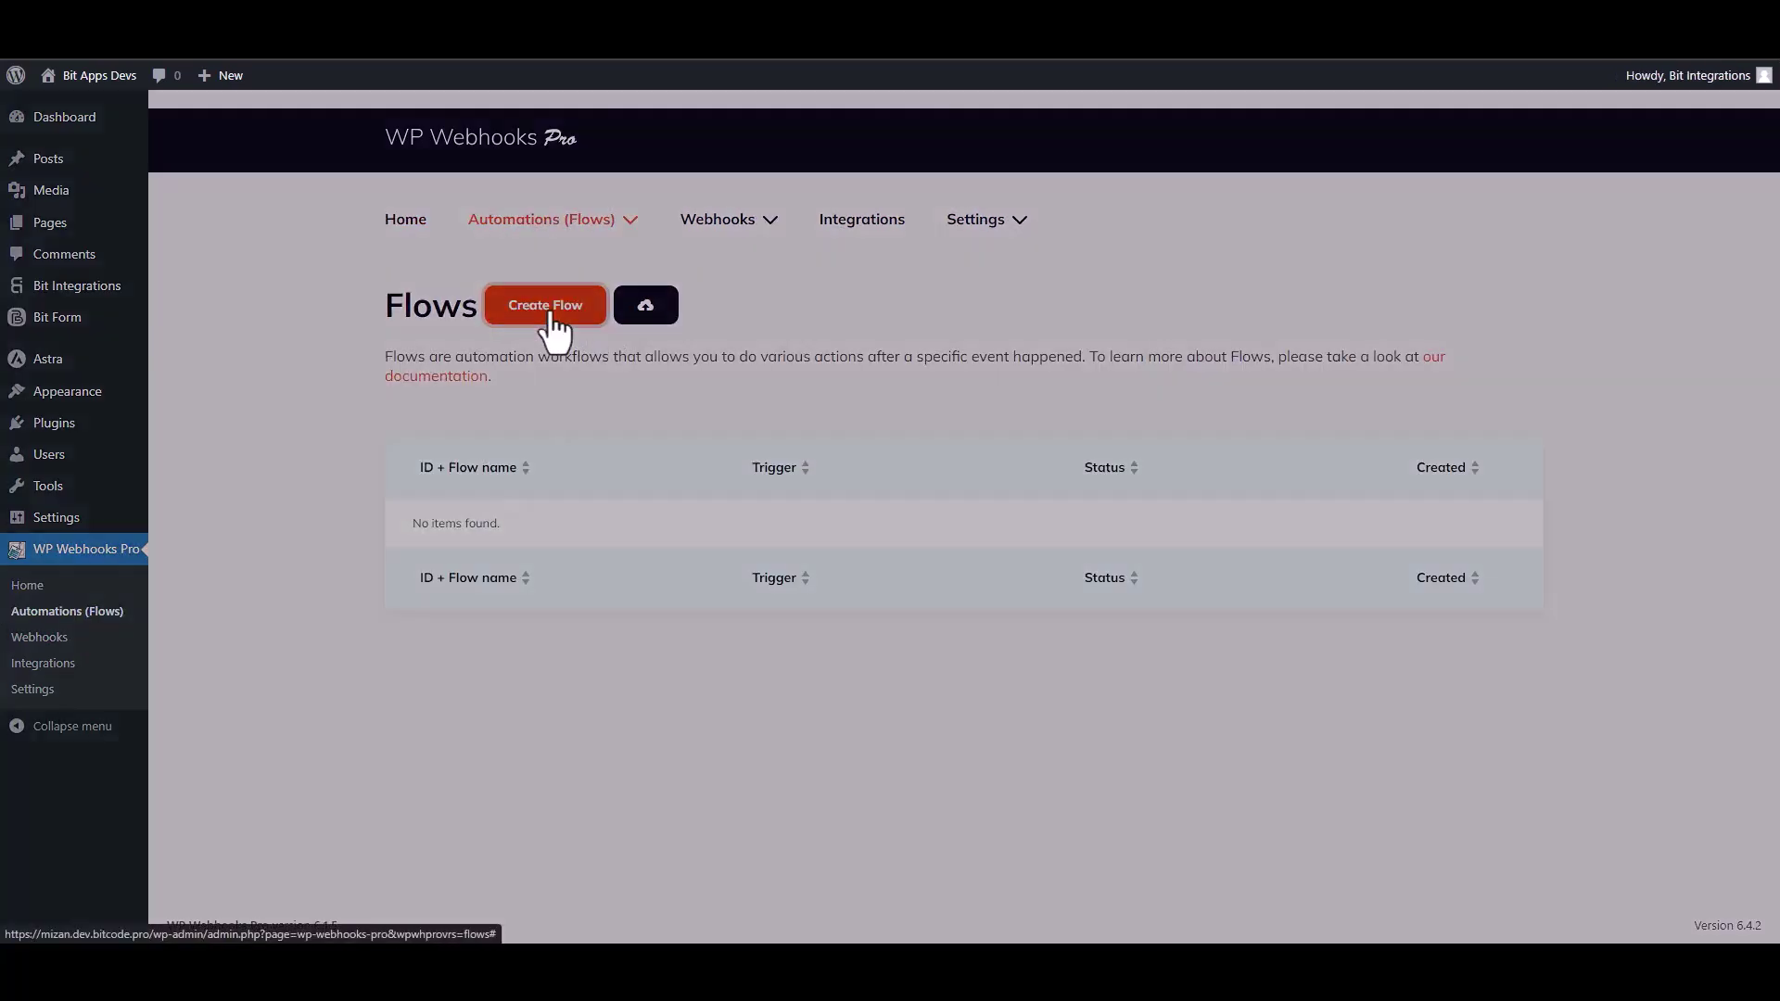
pyautogui.click(747, 232)
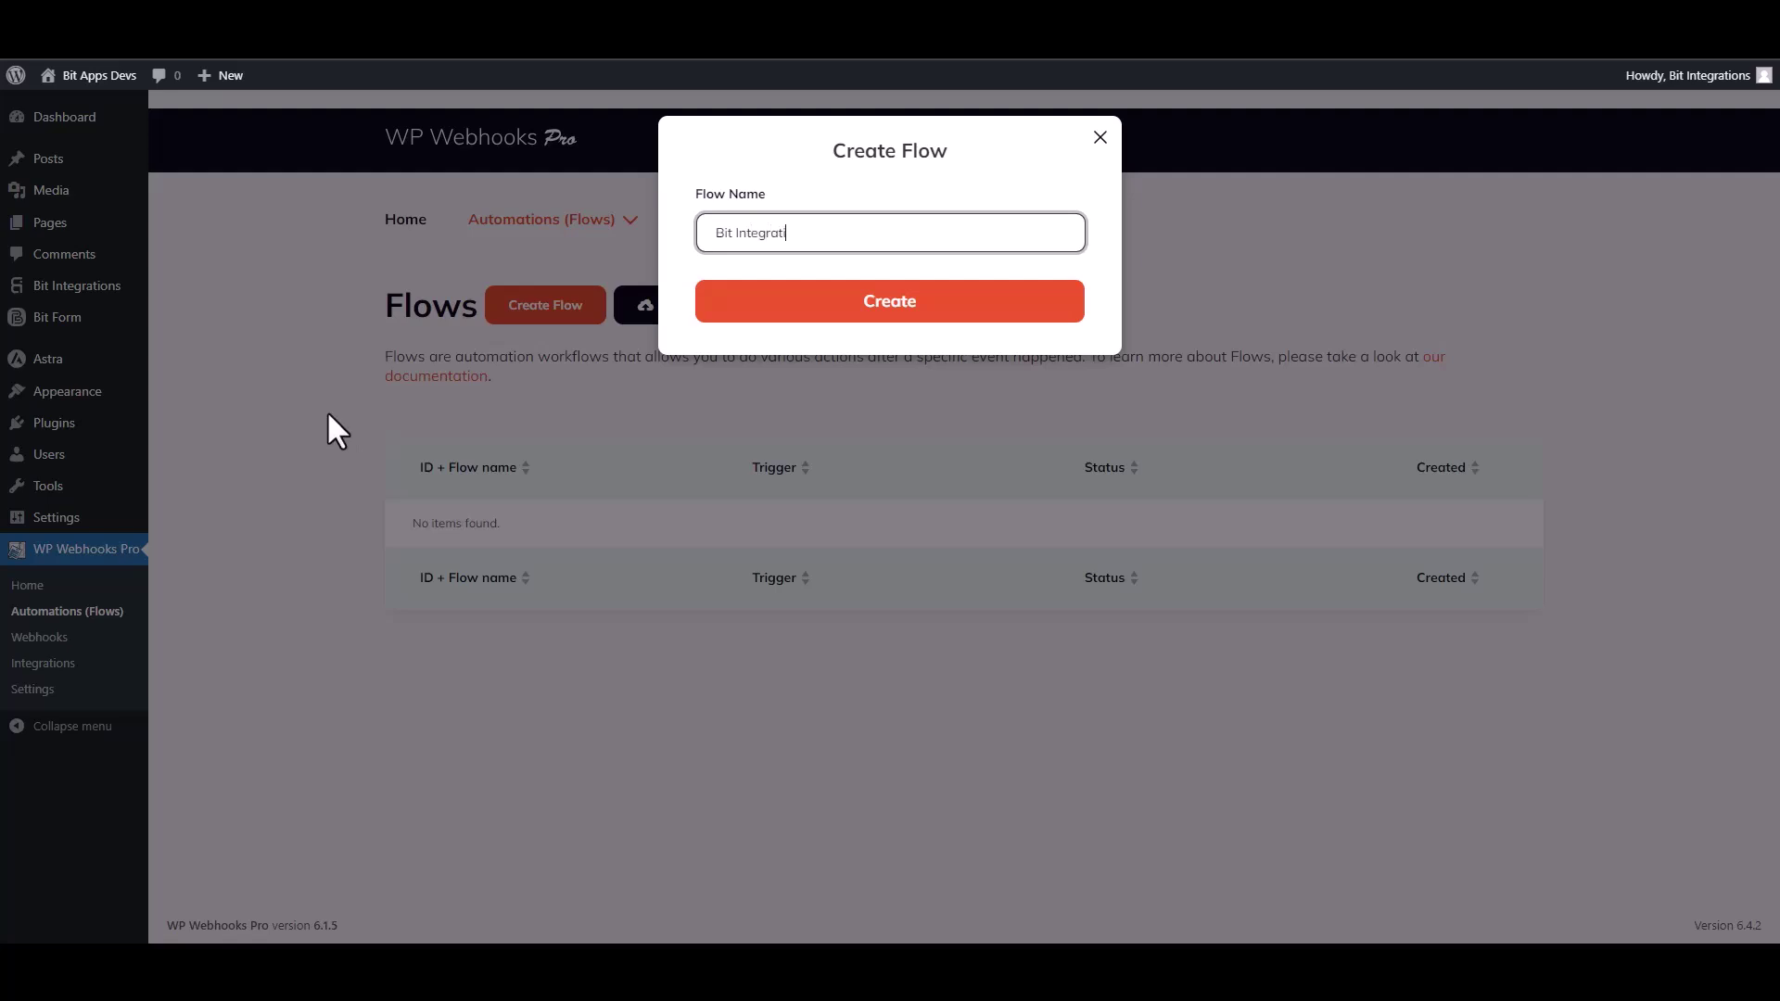
pyautogui.click(886, 320)
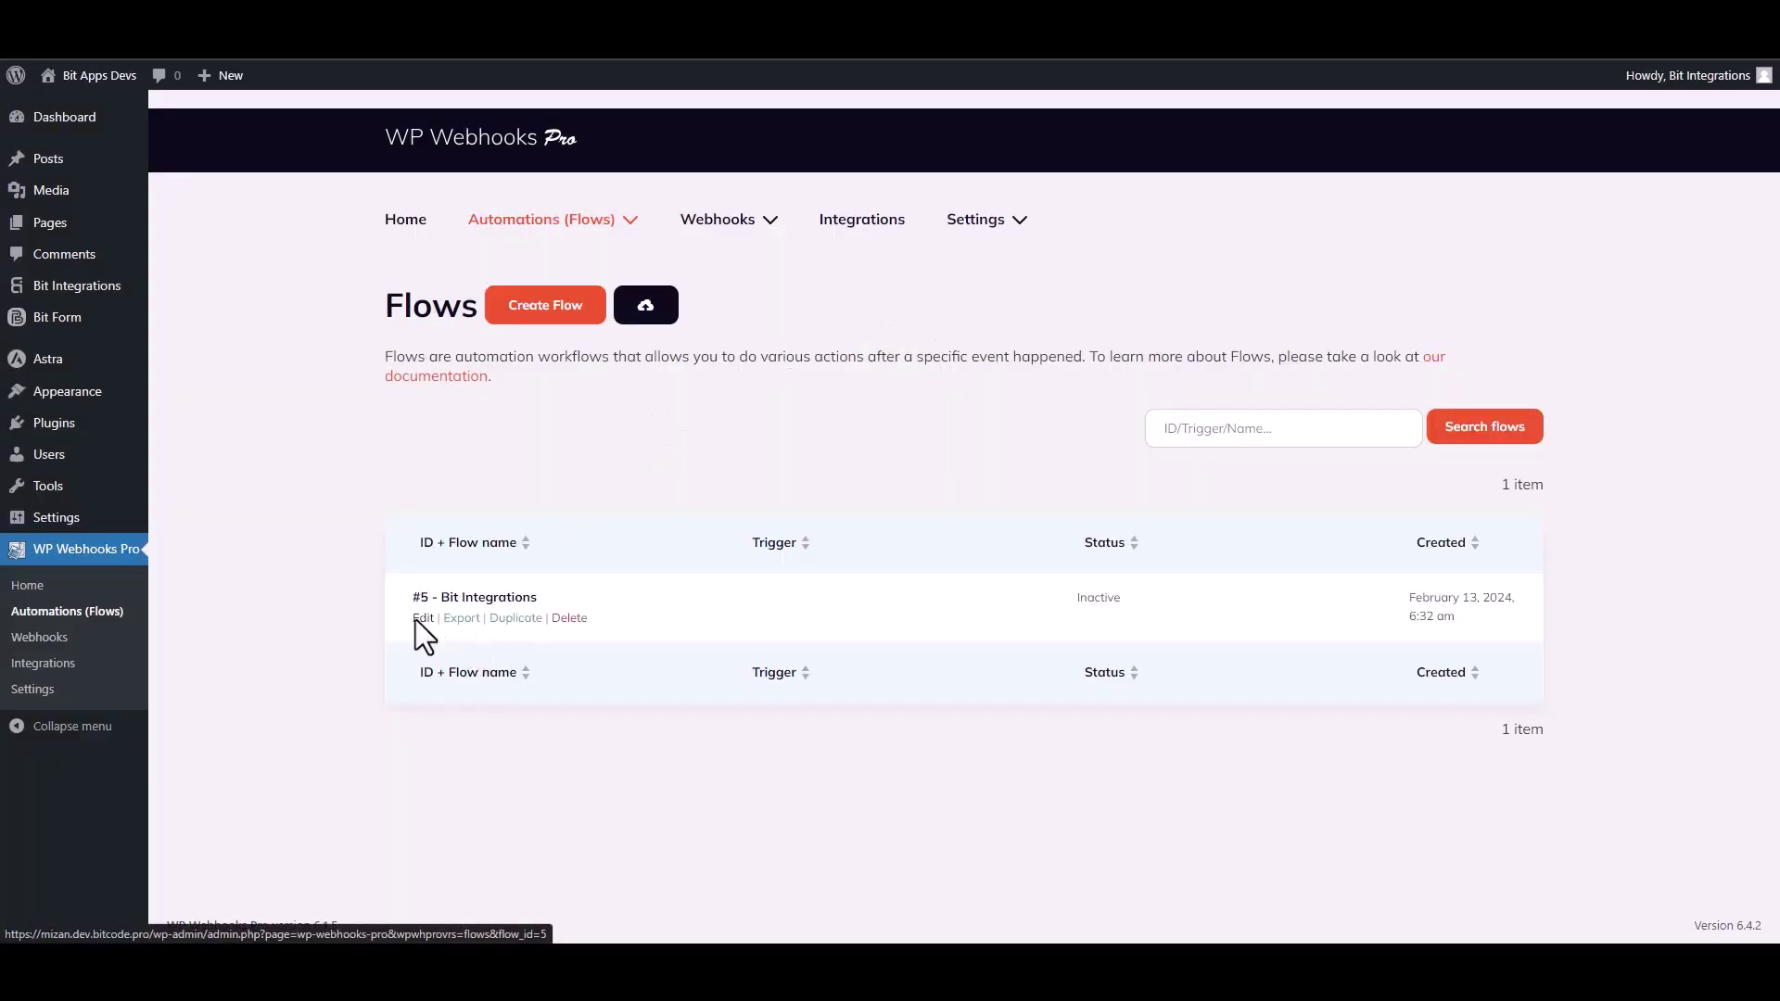
# - Give the flow a Webhooks 'HTTP request received' trigger and select its receivable trigger URL
pyautogui.click(422, 618)
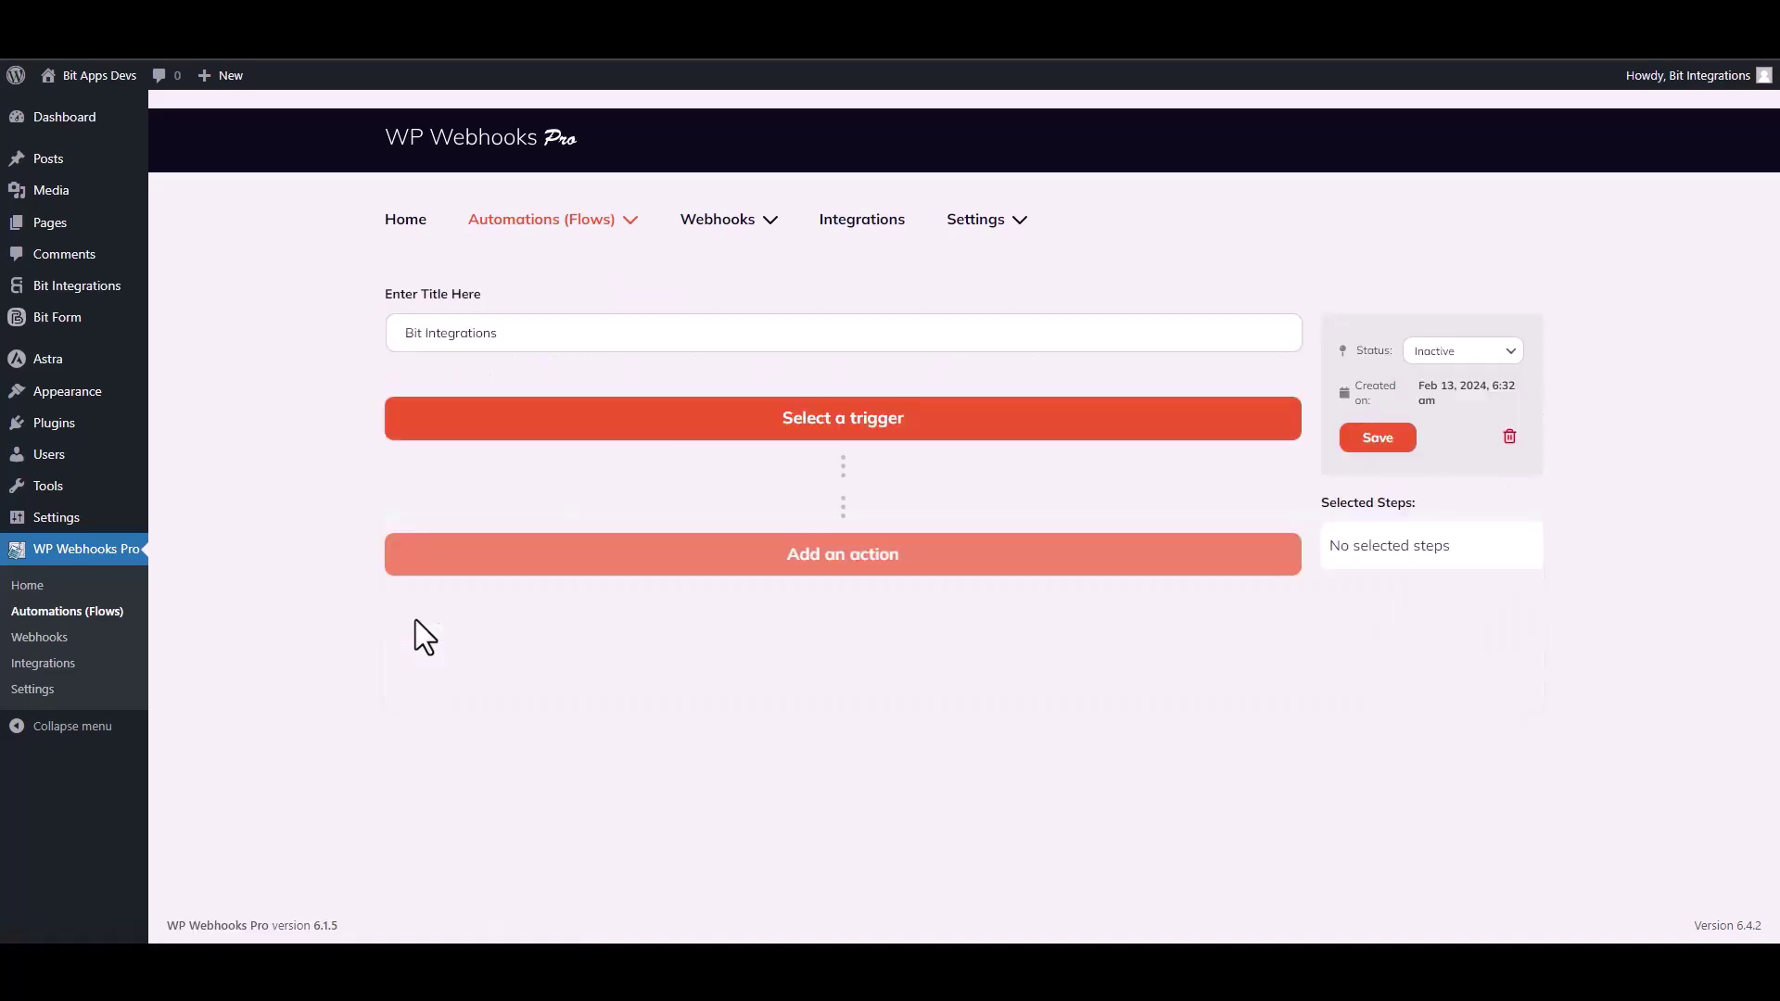
pyautogui.click(890, 436)
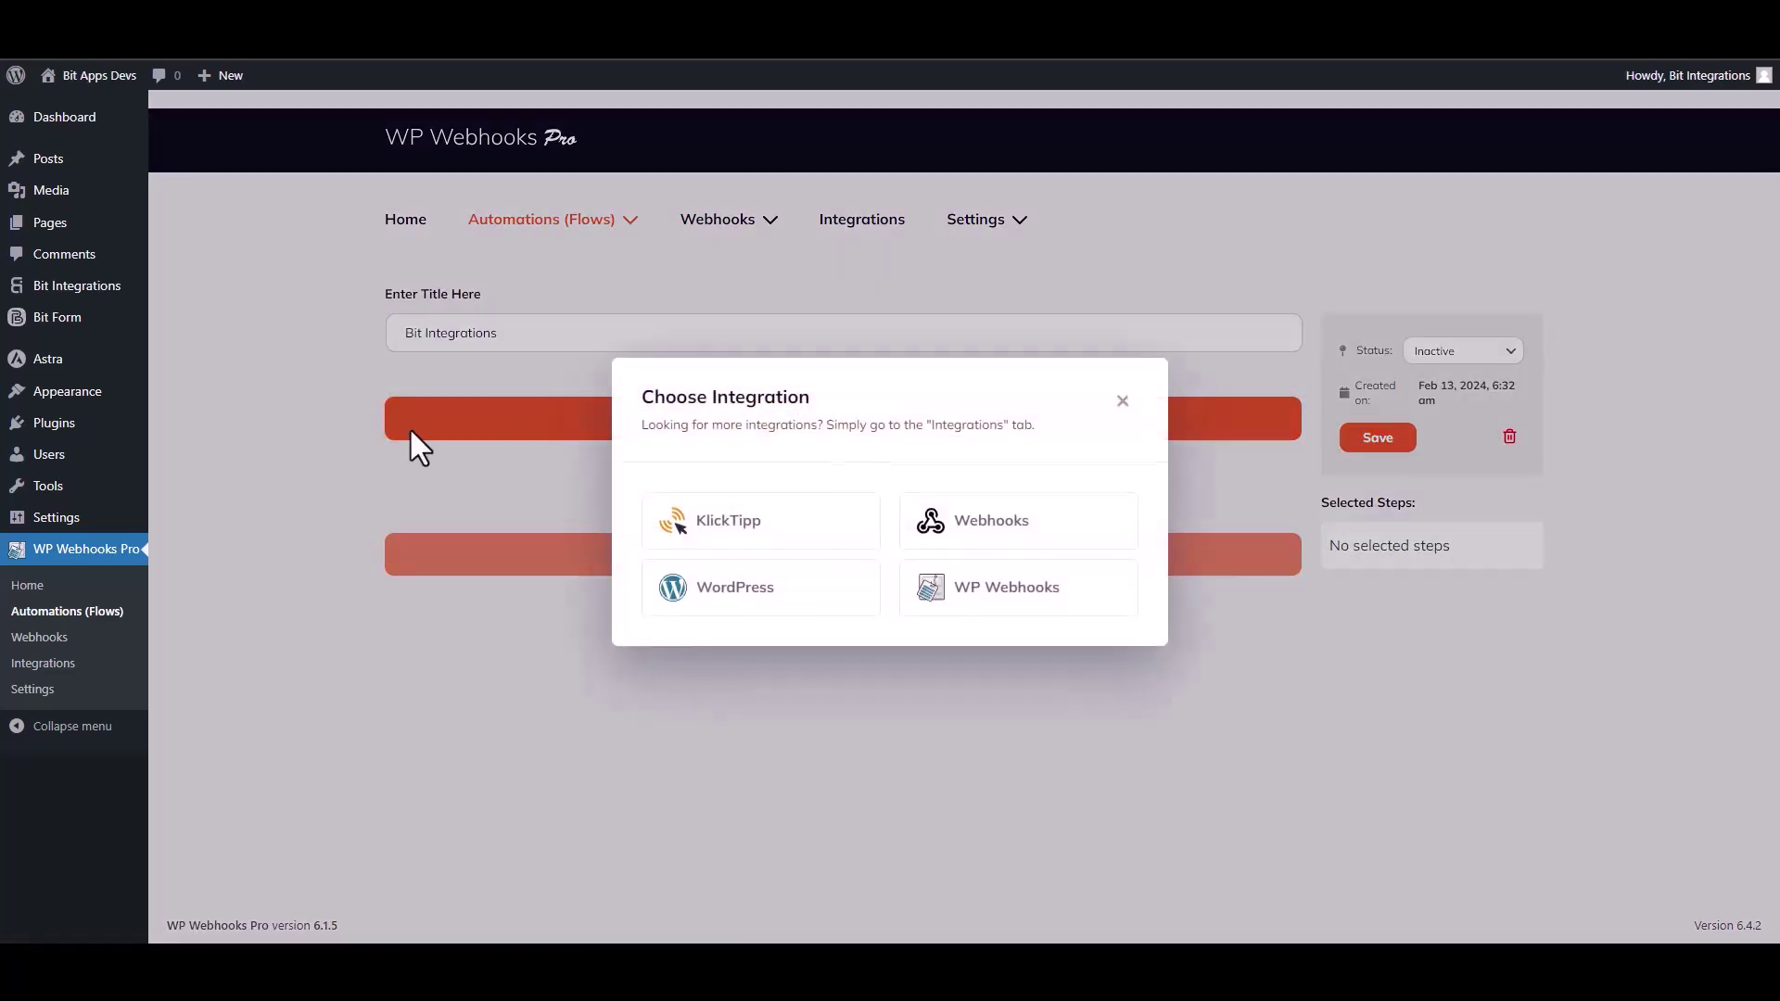
pyautogui.click(998, 519)
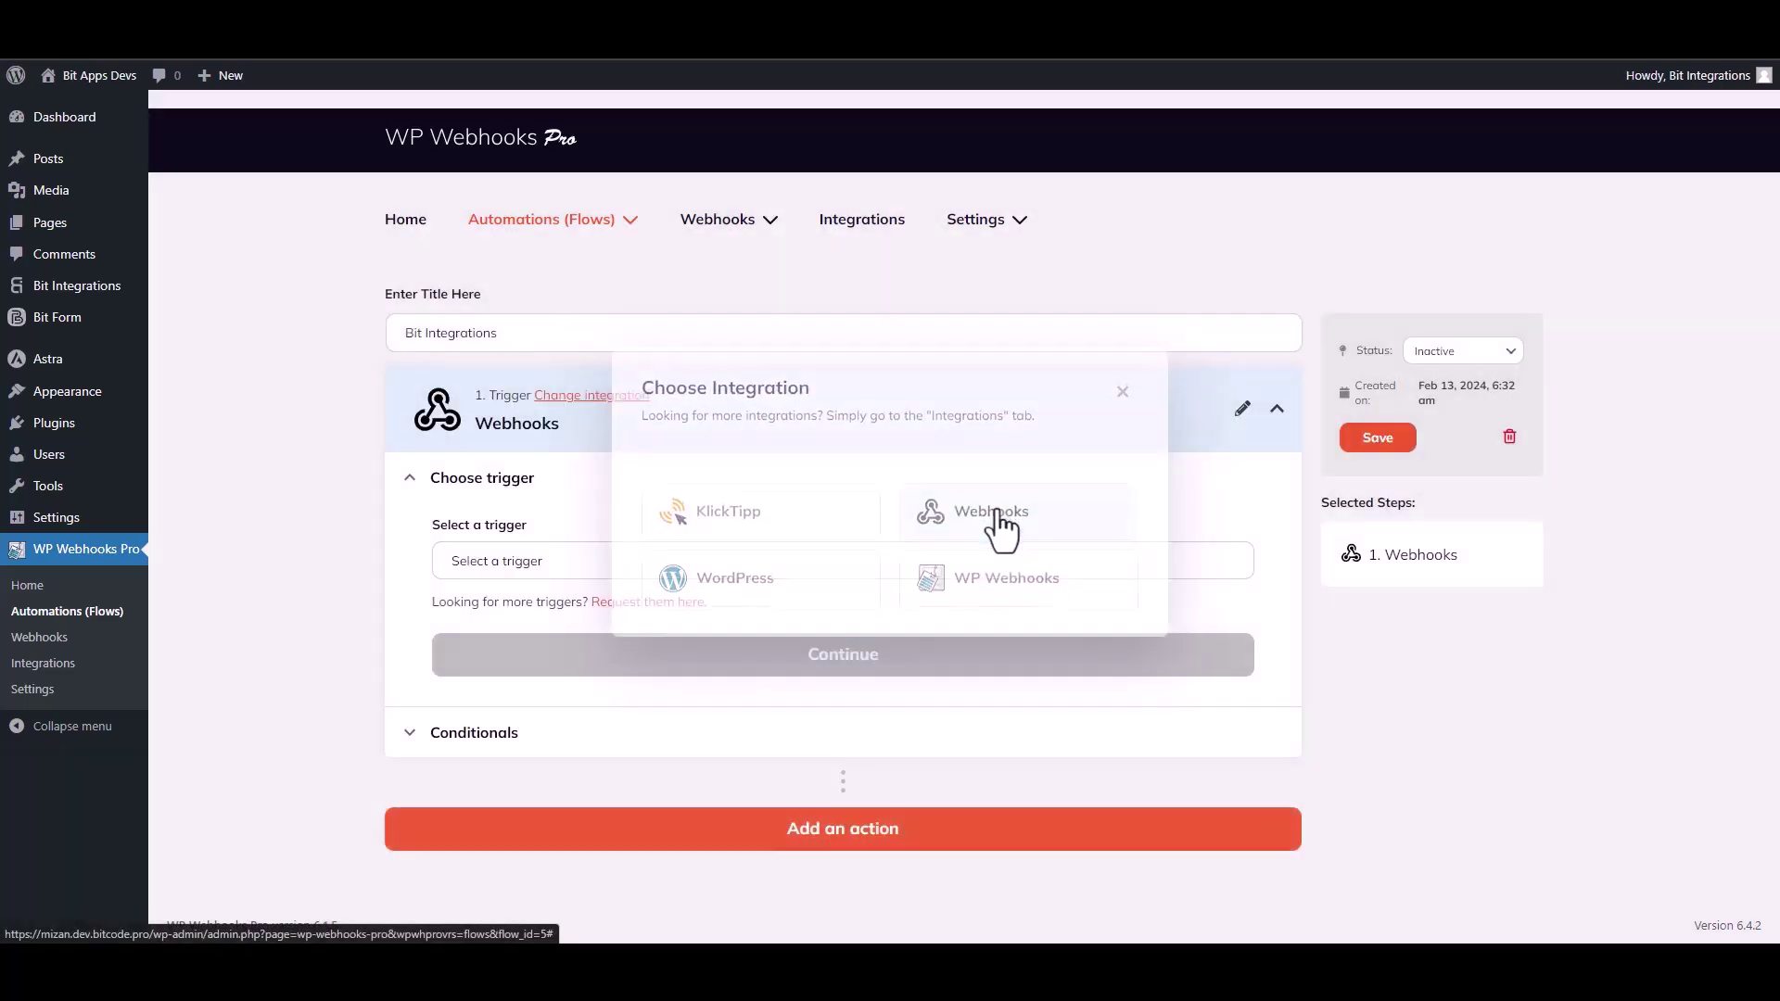
pyautogui.click(524, 574)
pyautogui.click(537, 682)
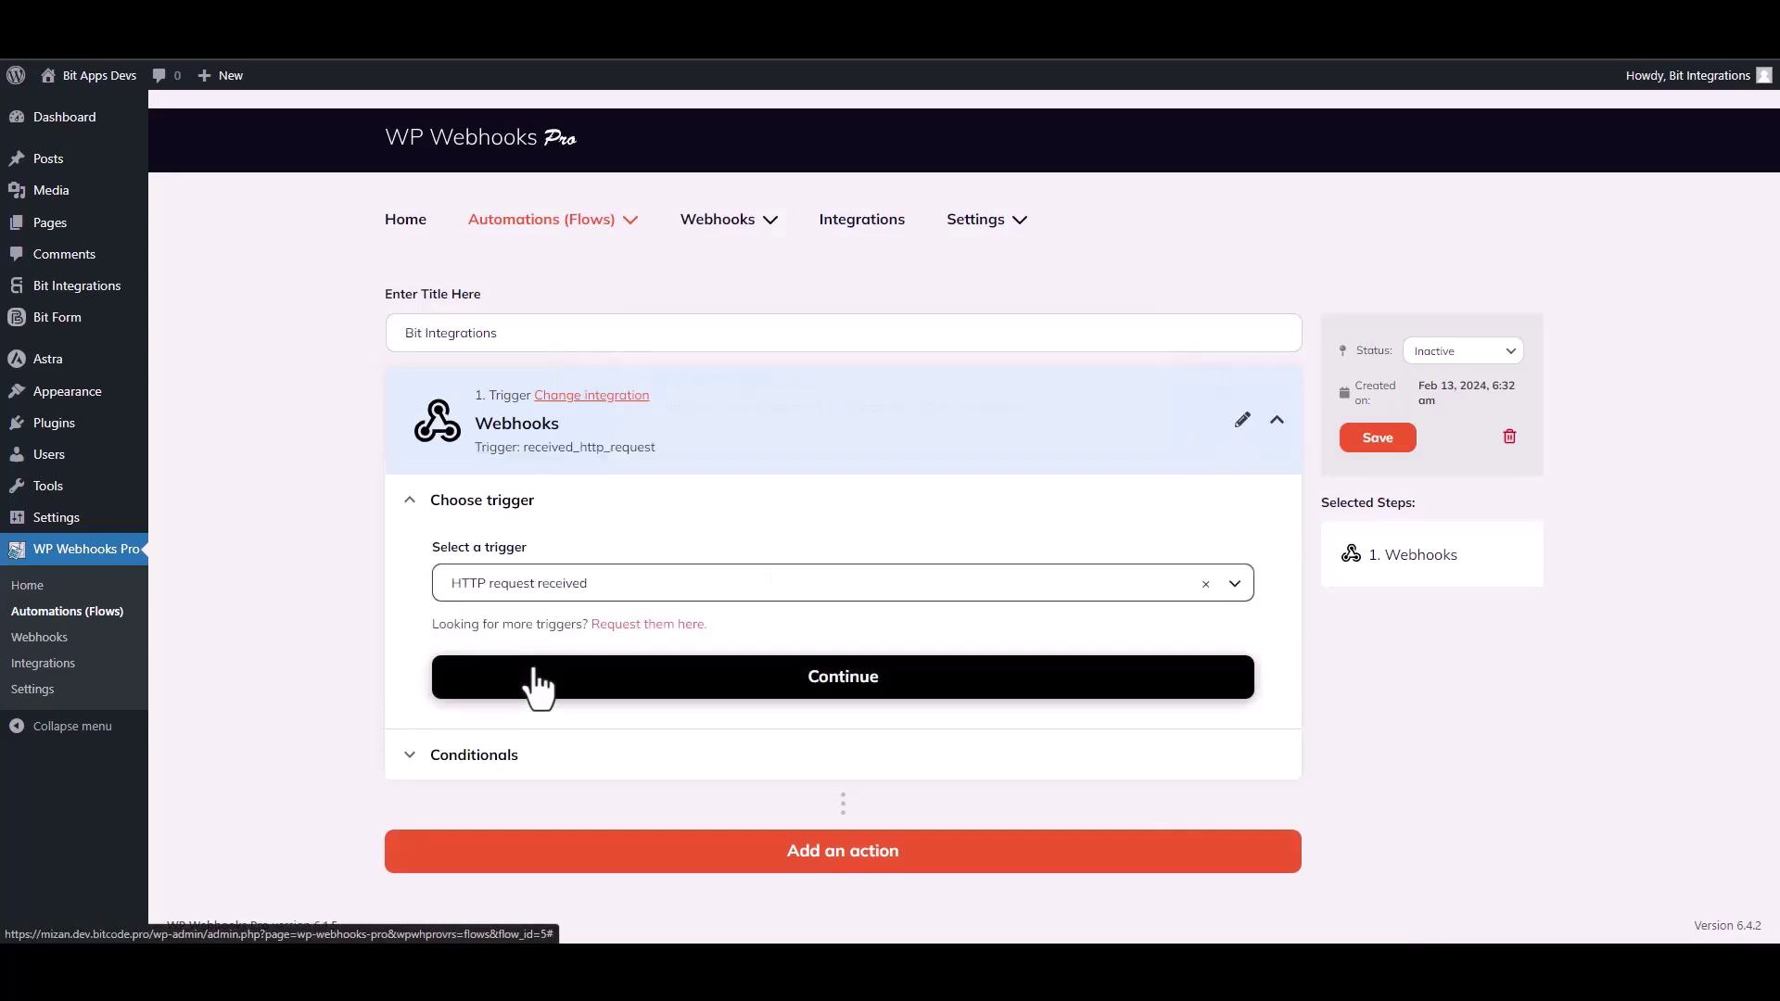
pyautogui.click(826, 684)
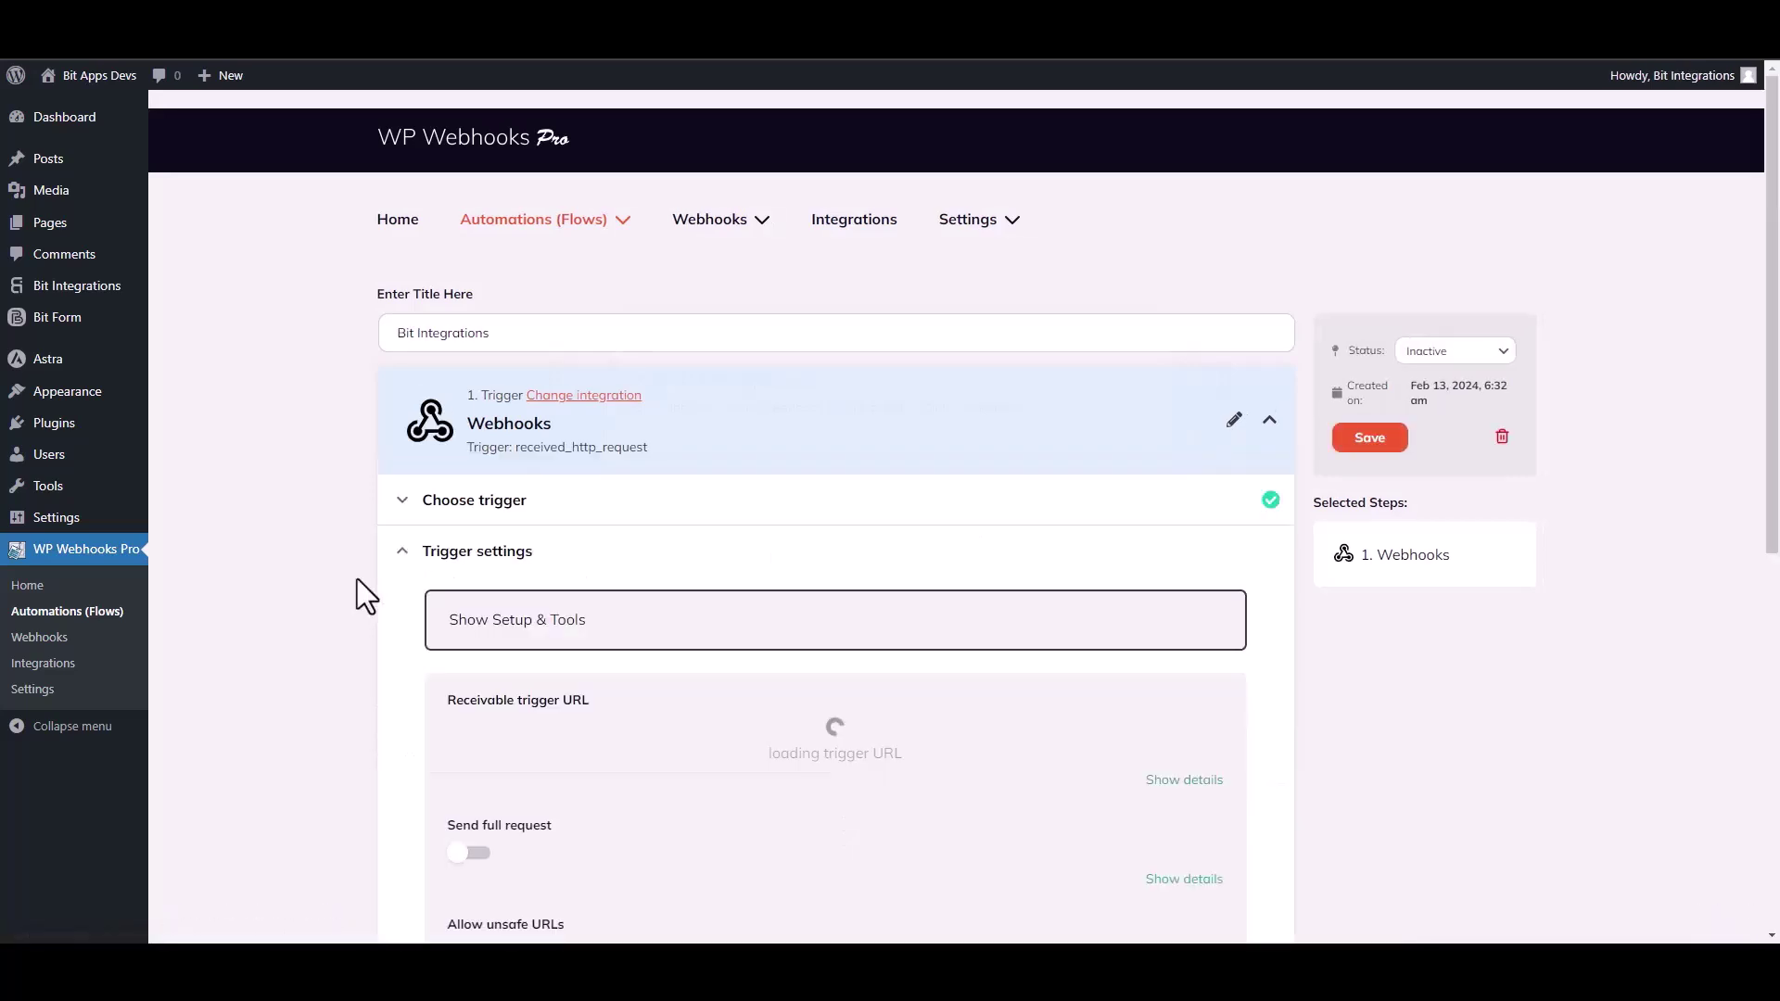
pyautogui.scroll(-3, 358, 578)
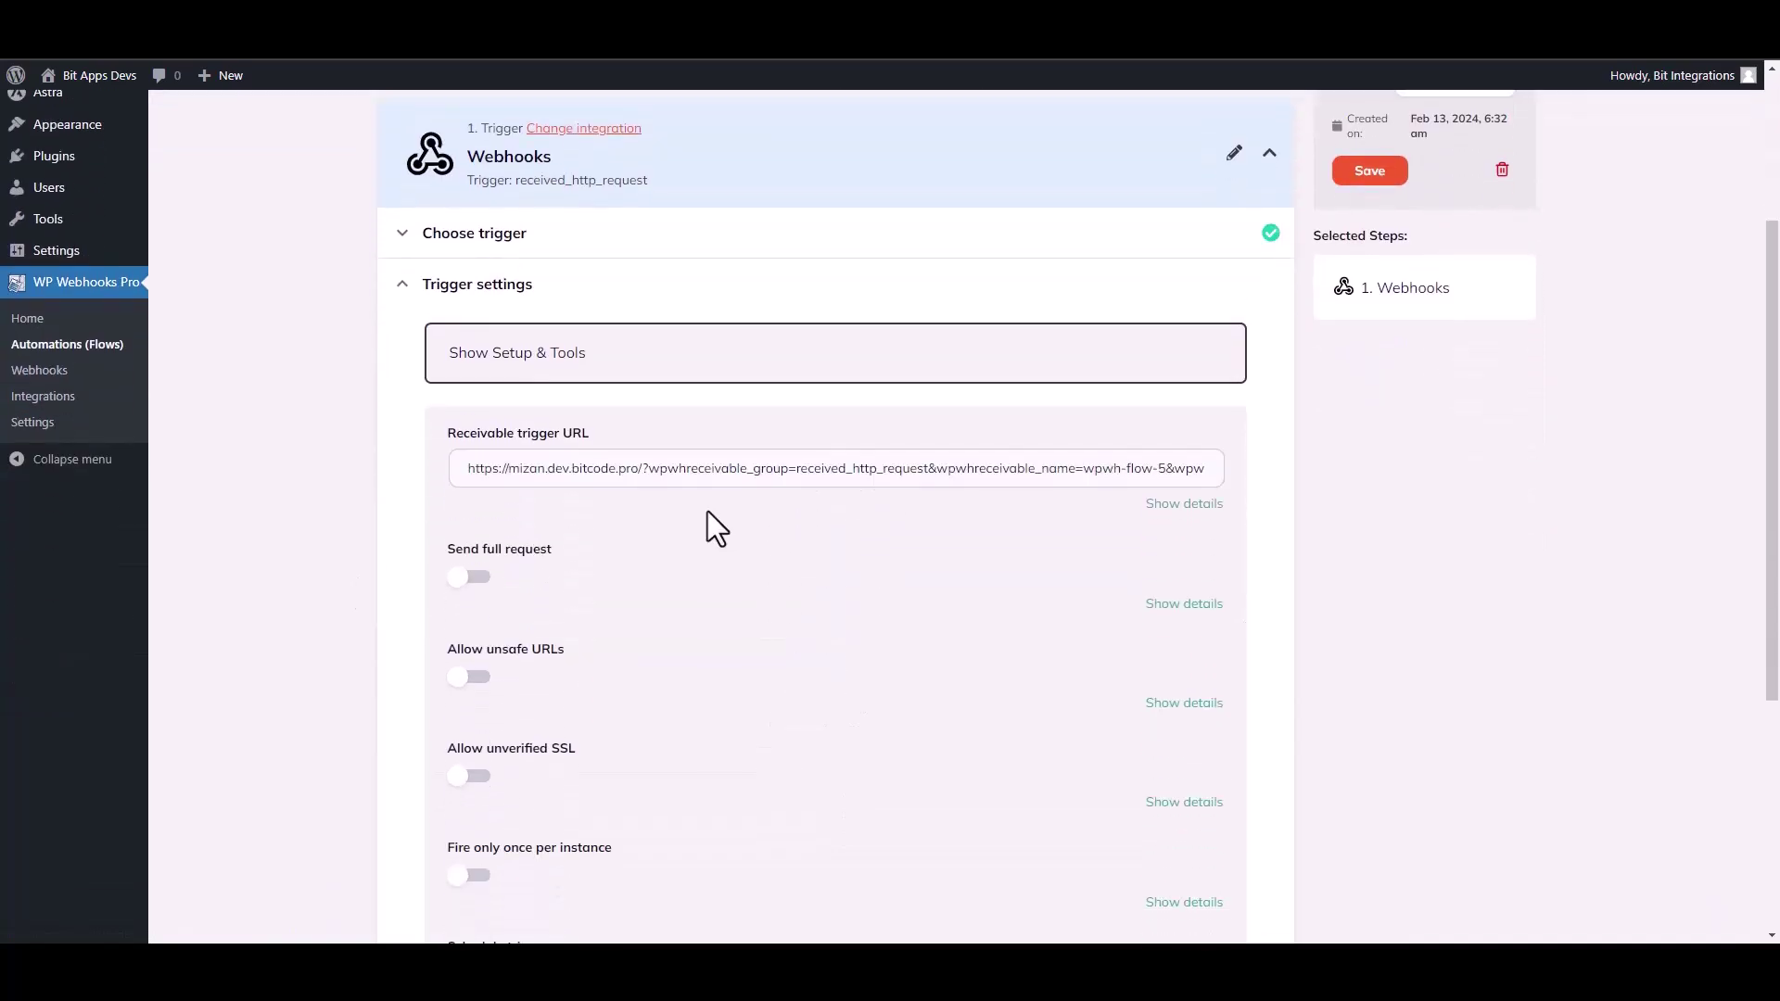
pyautogui.tripleClick(709, 470)
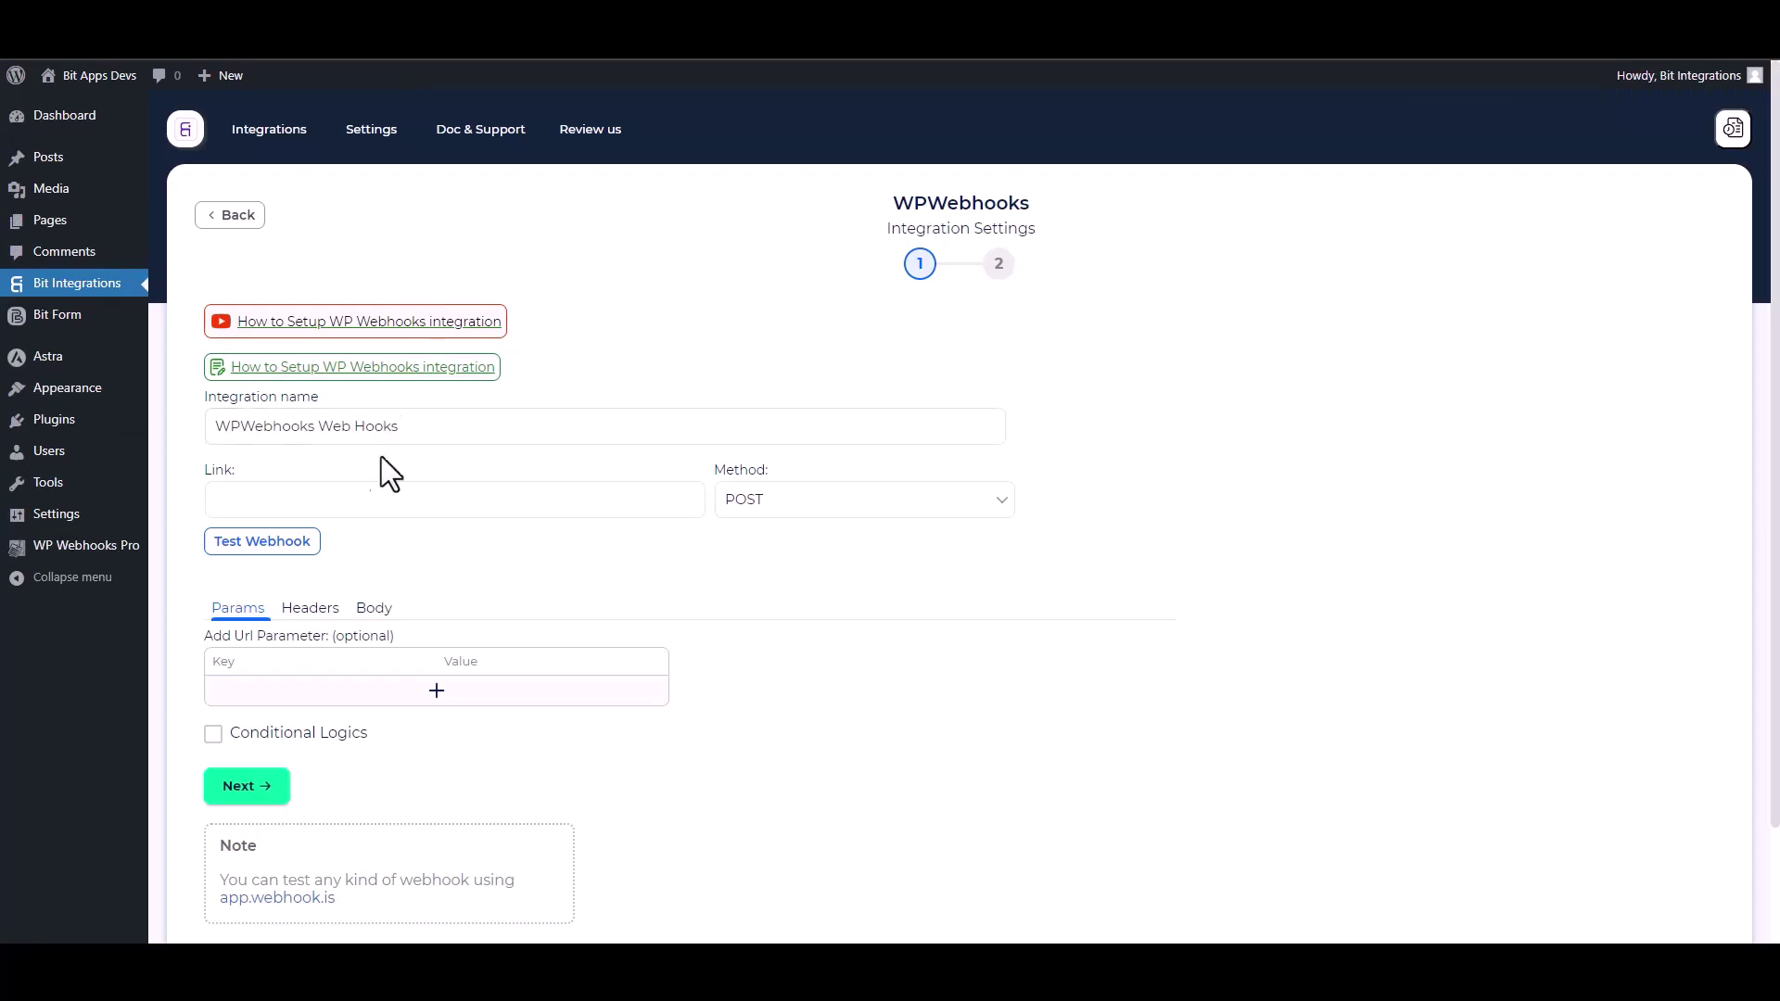
# - Paste the trigger URL as Link and send all form data in the body as application/json
pyautogui.click(304, 495)
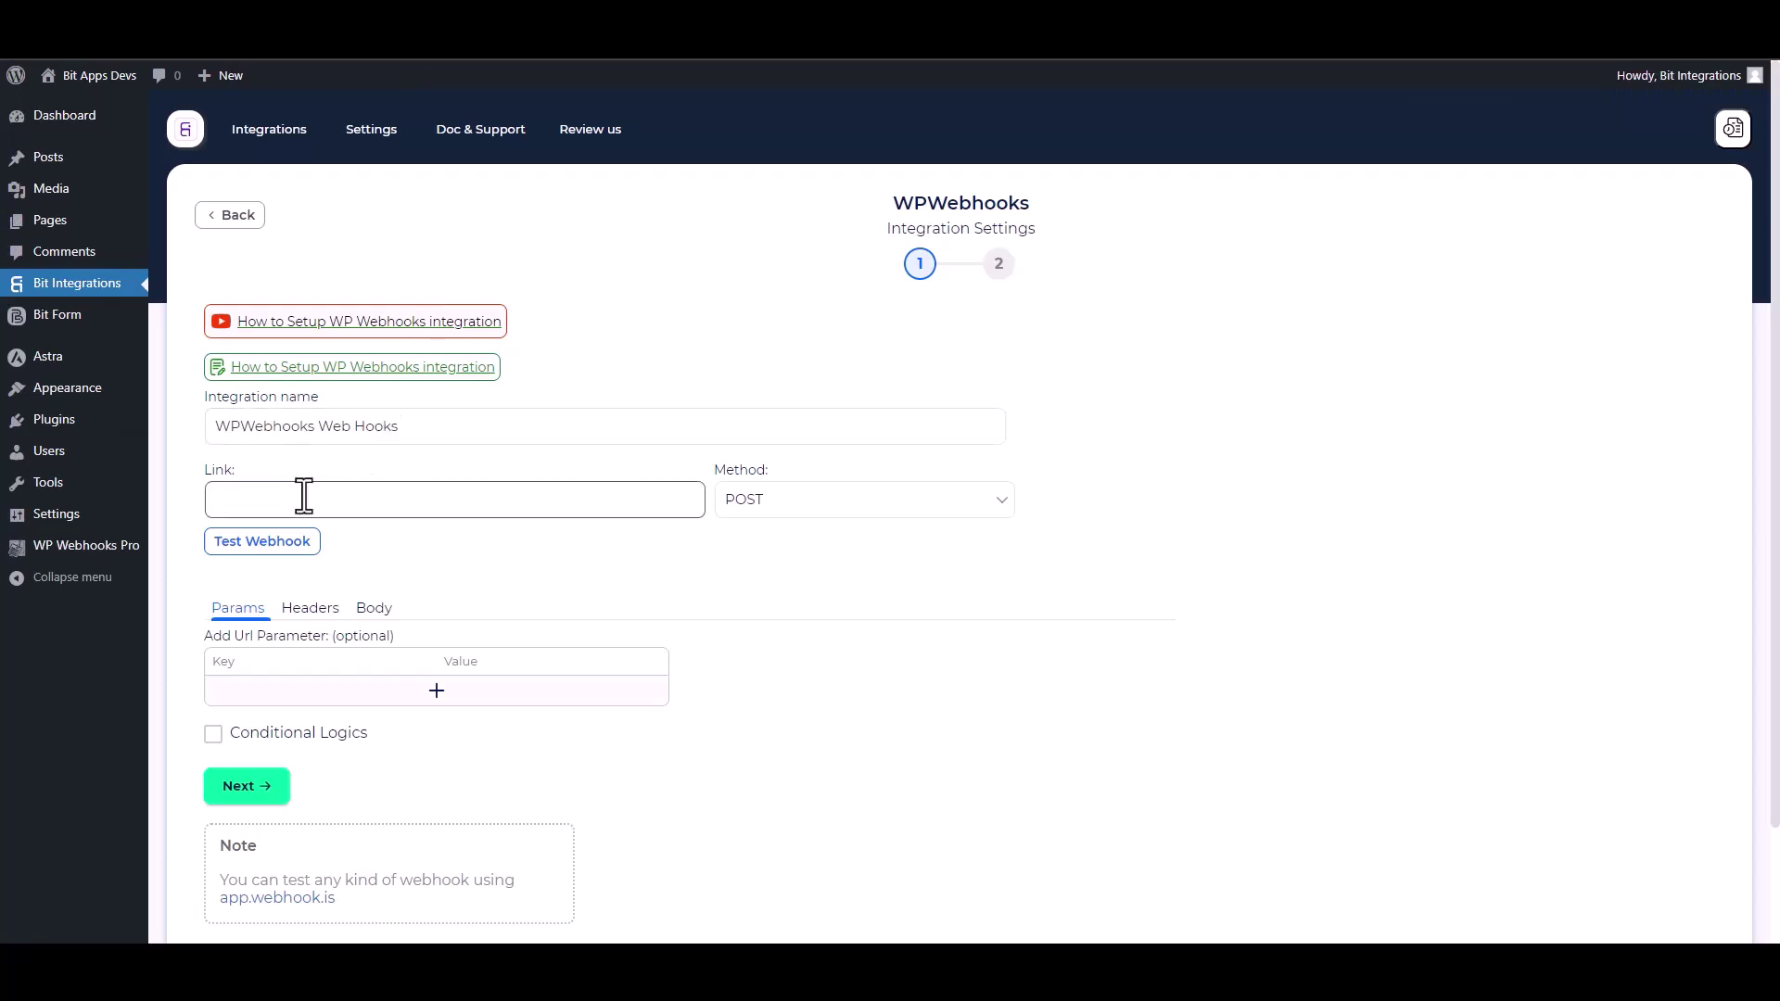
pyautogui.hotkey('ctrl', 'v')
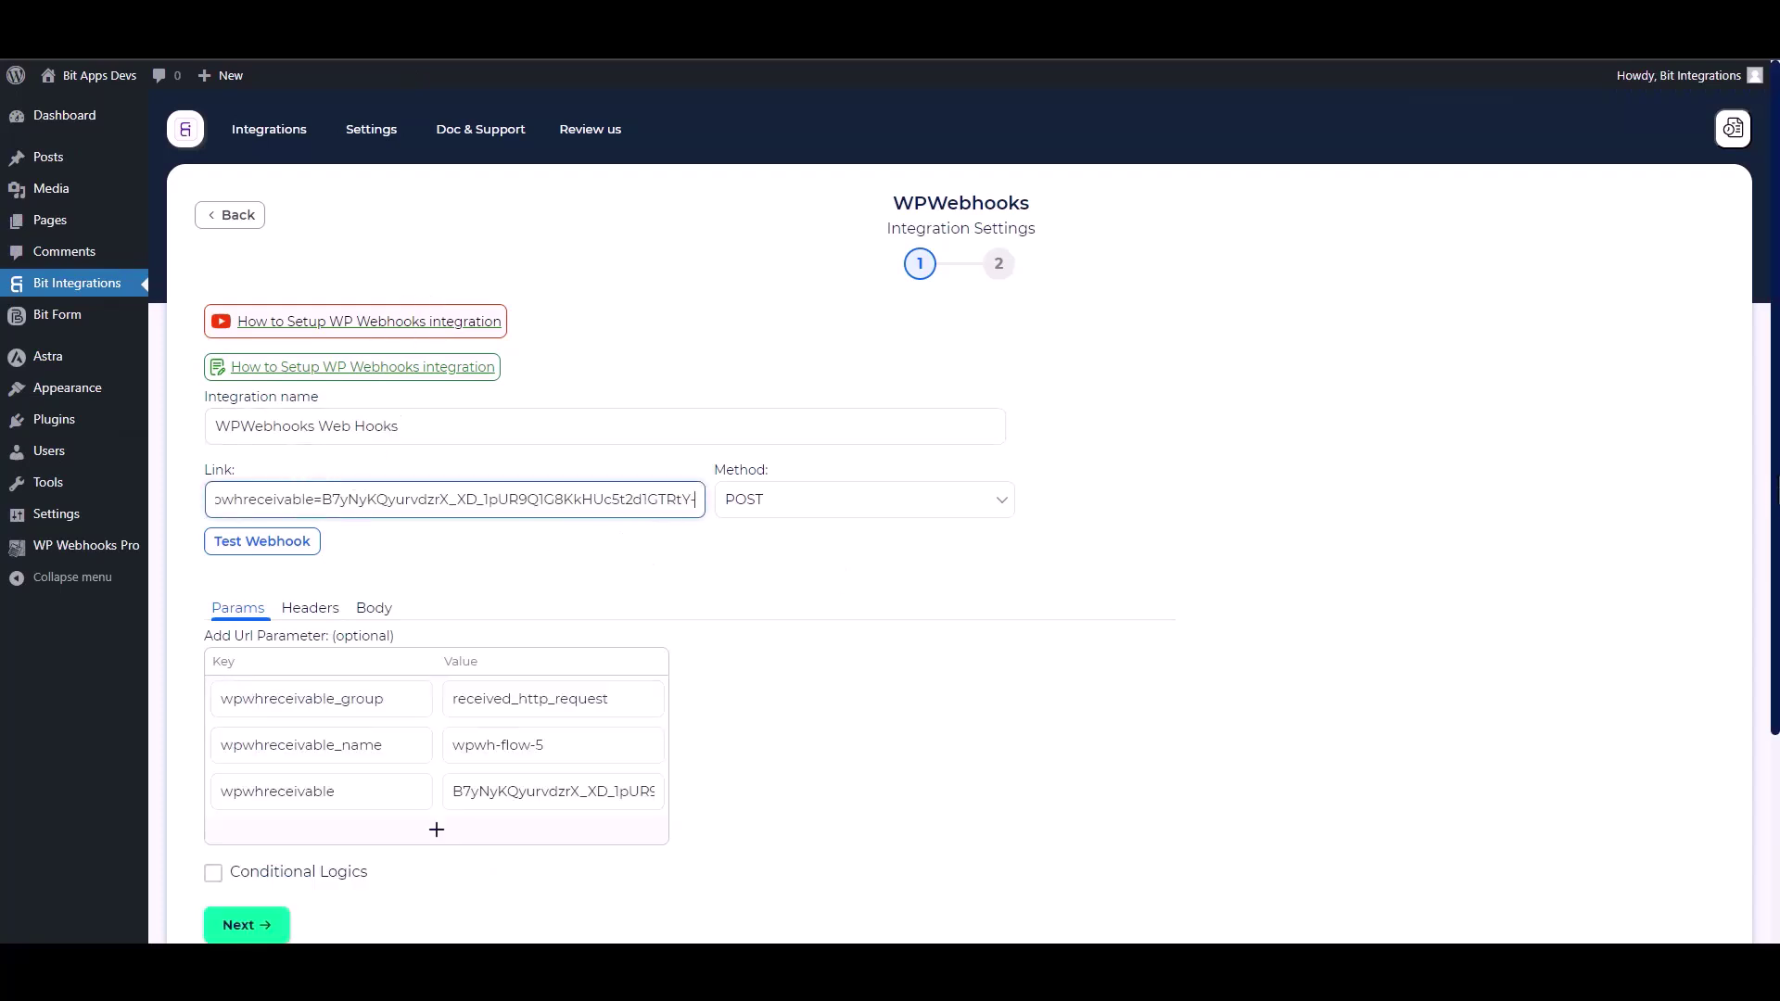
pyautogui.scroll(-2, 833, 555)
pyautogui.click(380, 490)
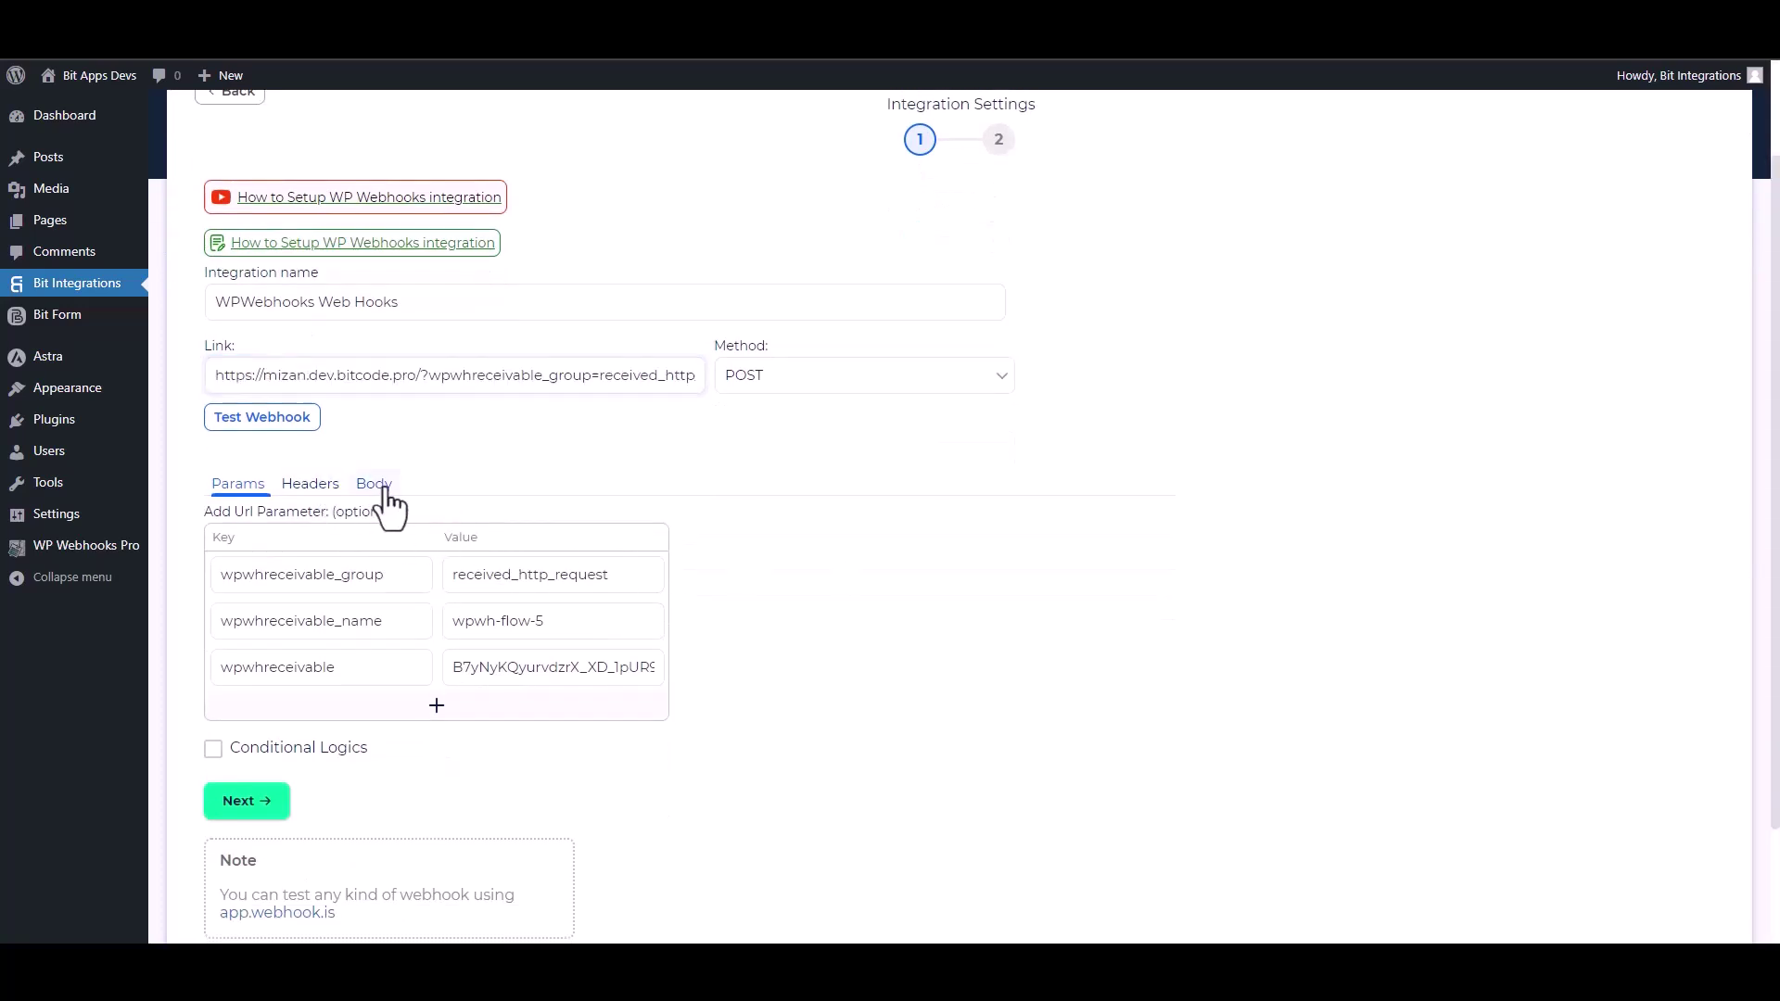
pyautogui.click(247, 539)
pyautogui.click(375, 602)
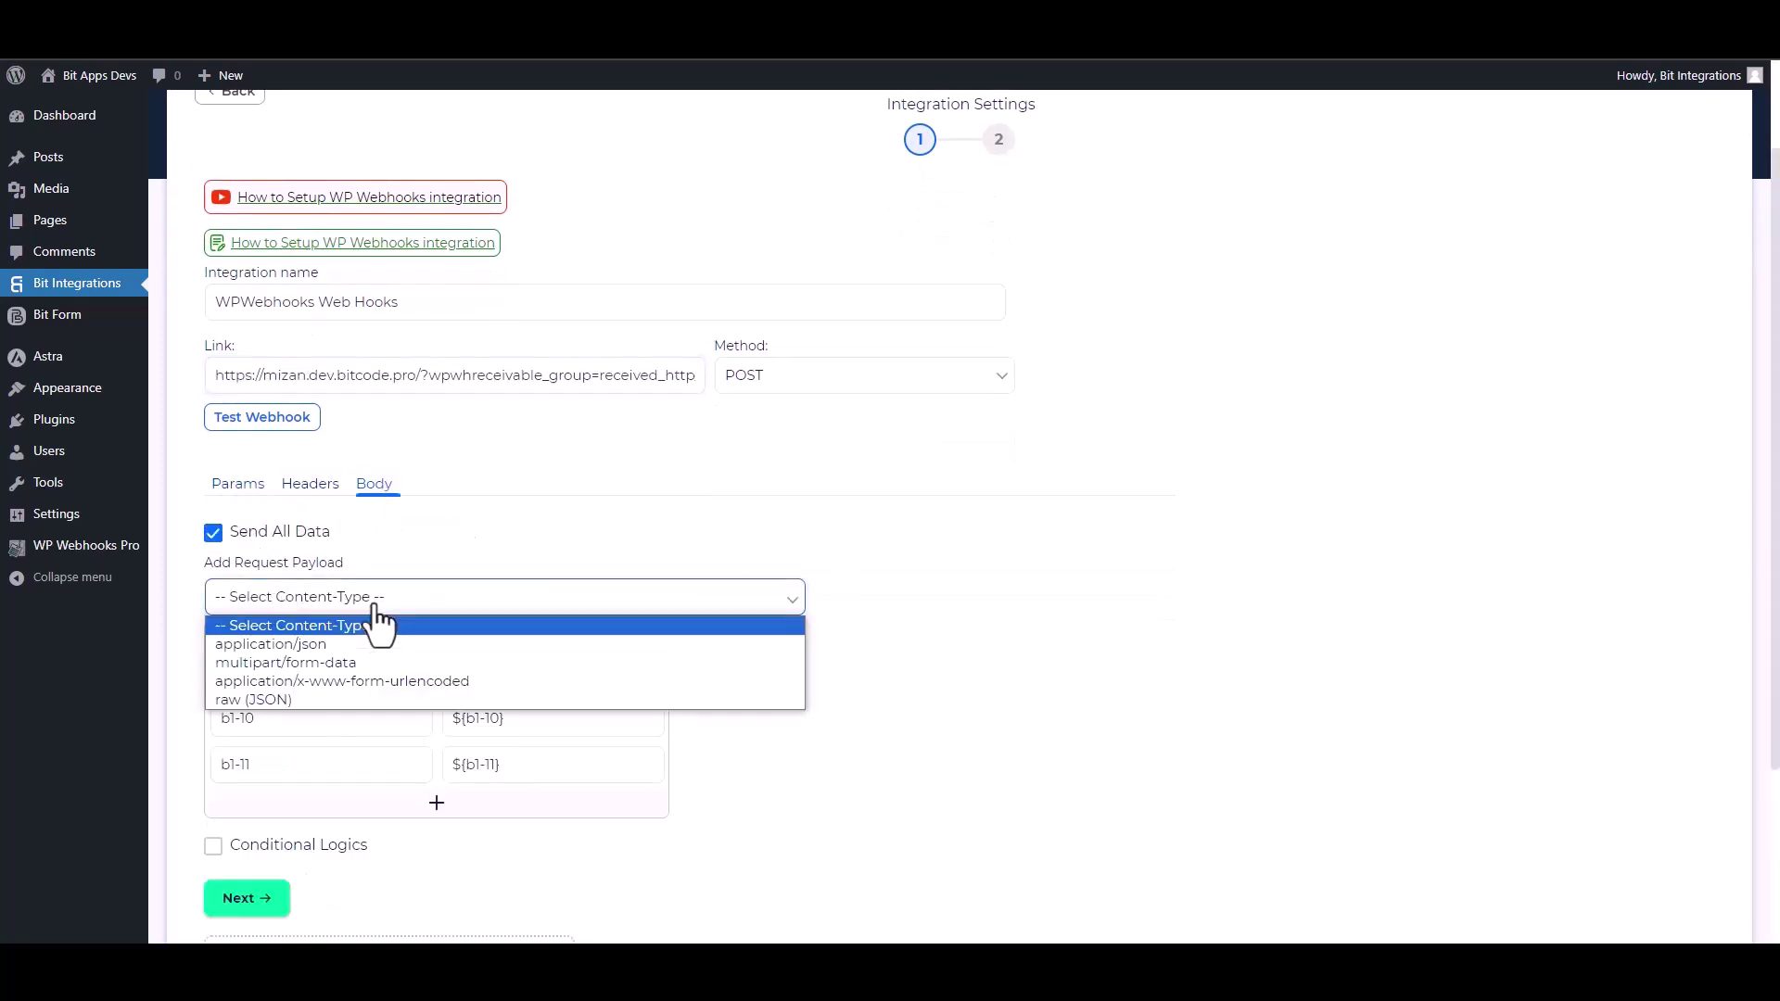
pyautogui.click(313, 652)
pyautogui.scroll(-2, 927, 631)
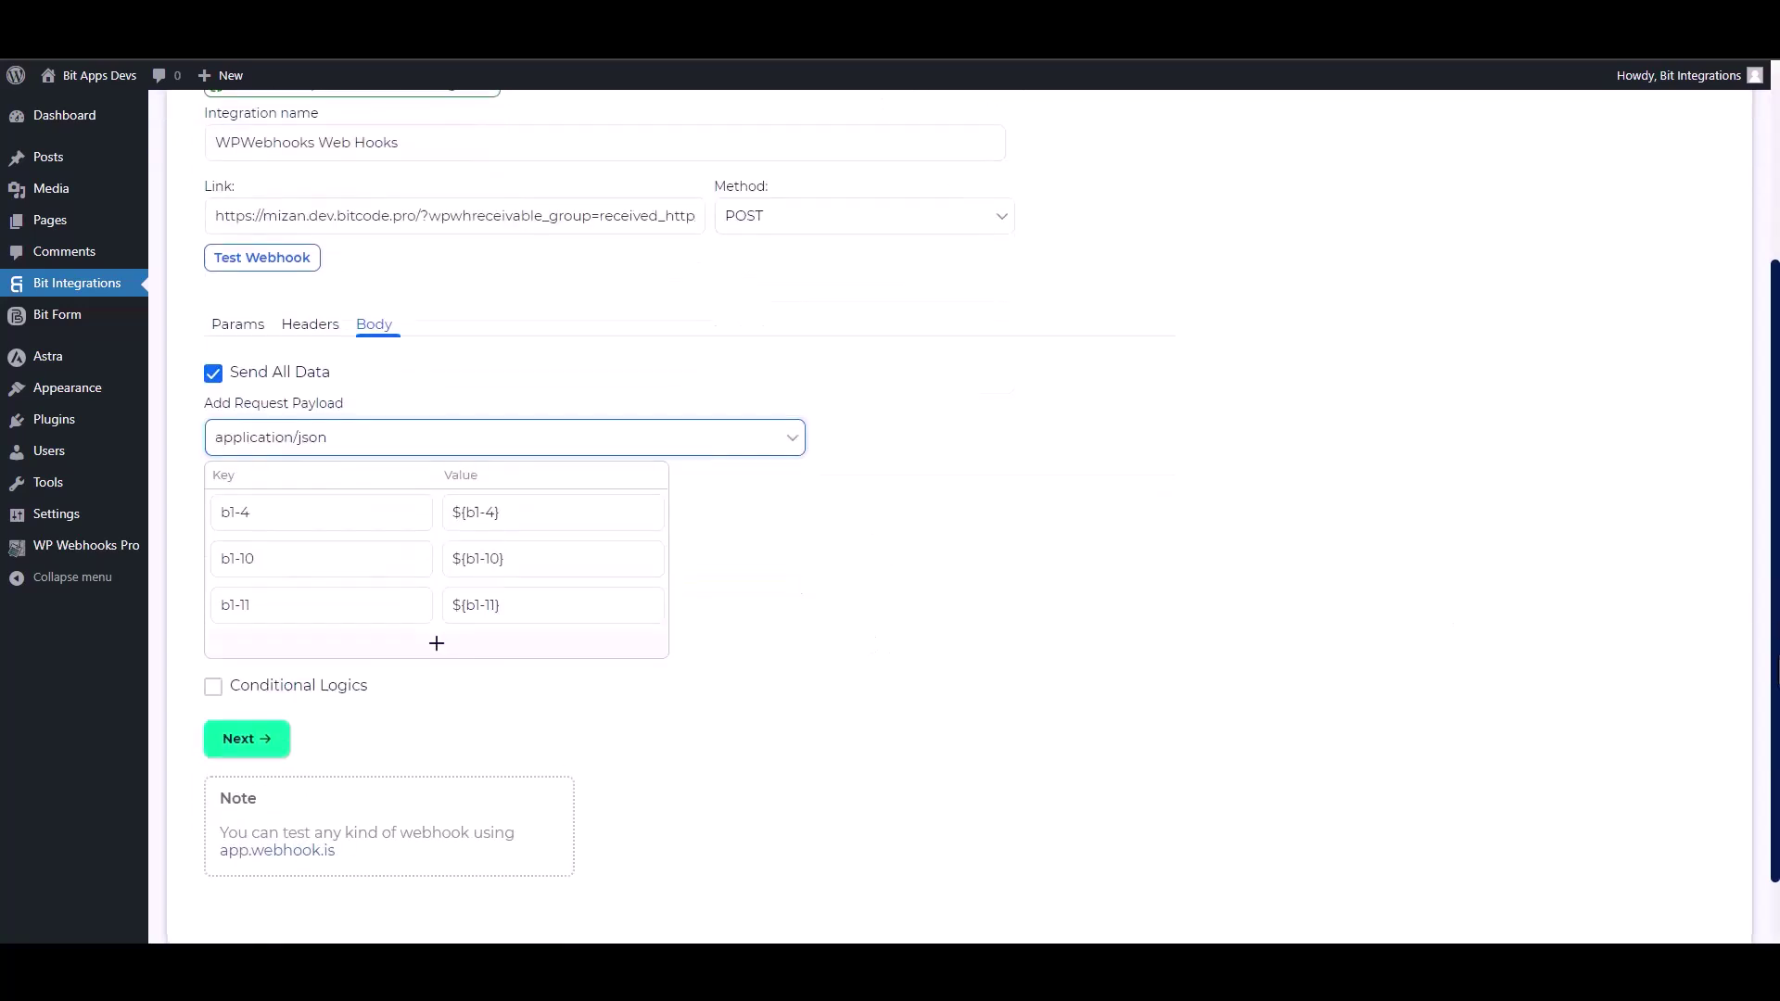
# - Run Test Webhook, then toggle conditional logic on and back off
pyautogui.click(300, 264)
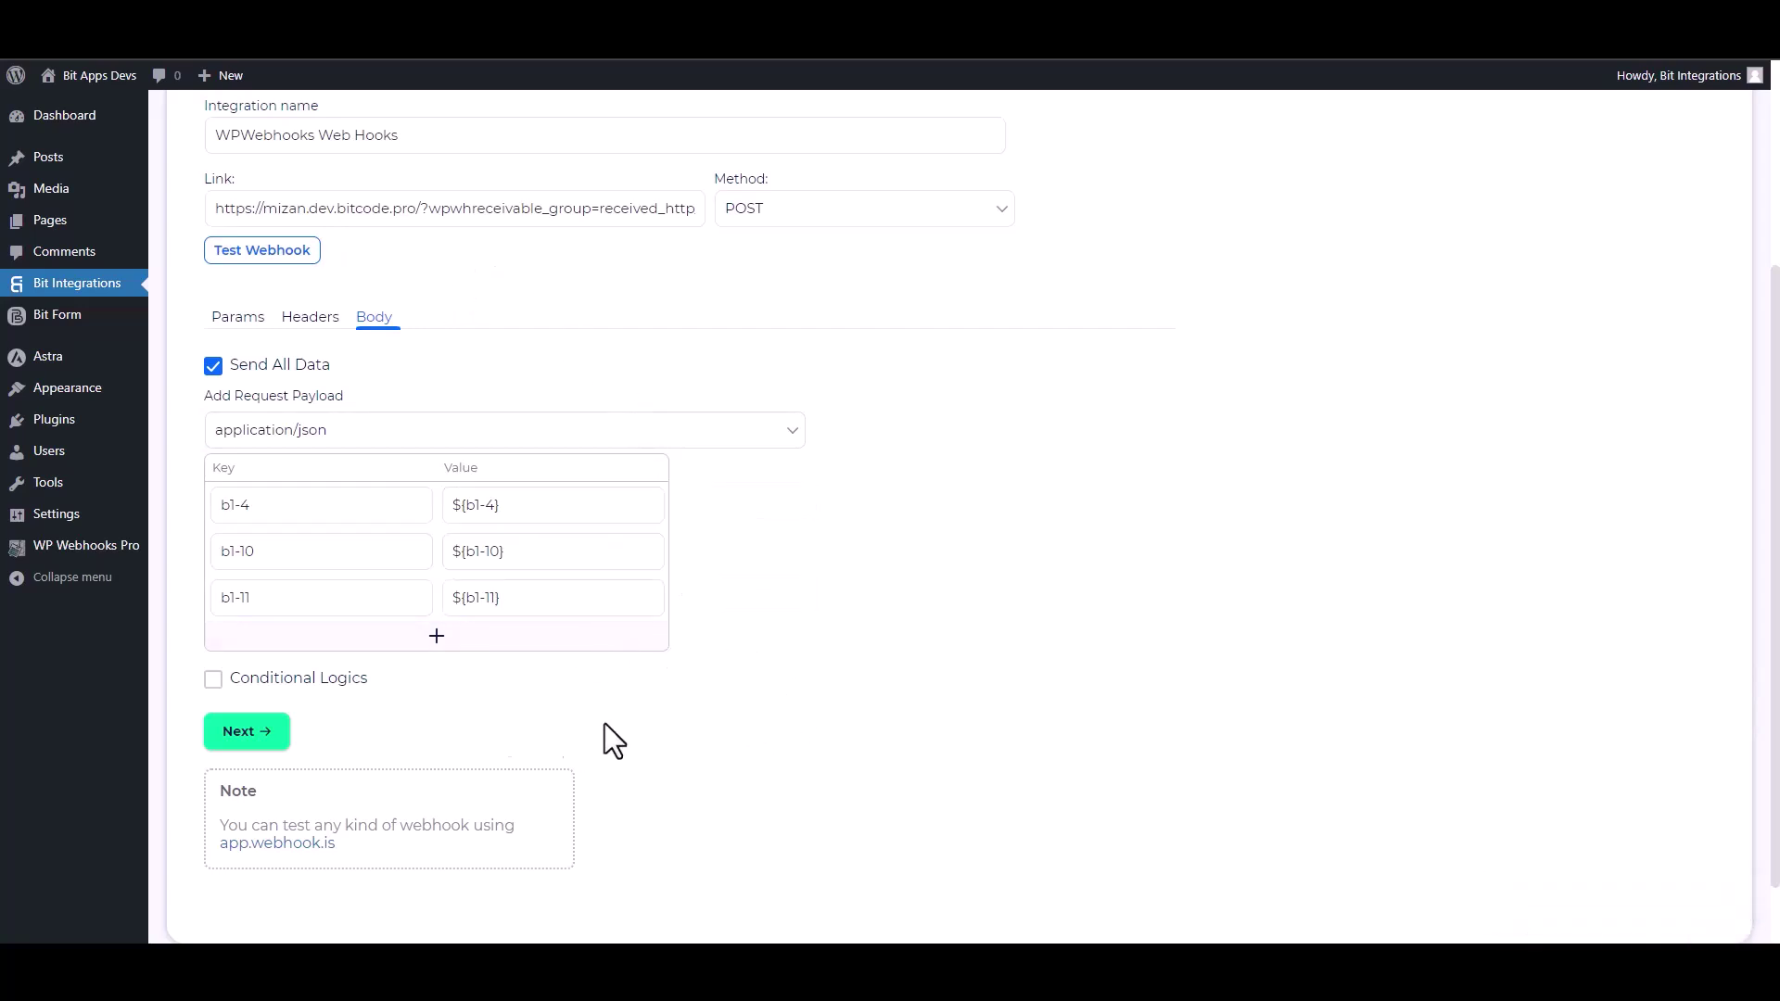
pyautogui.click(264, 687)
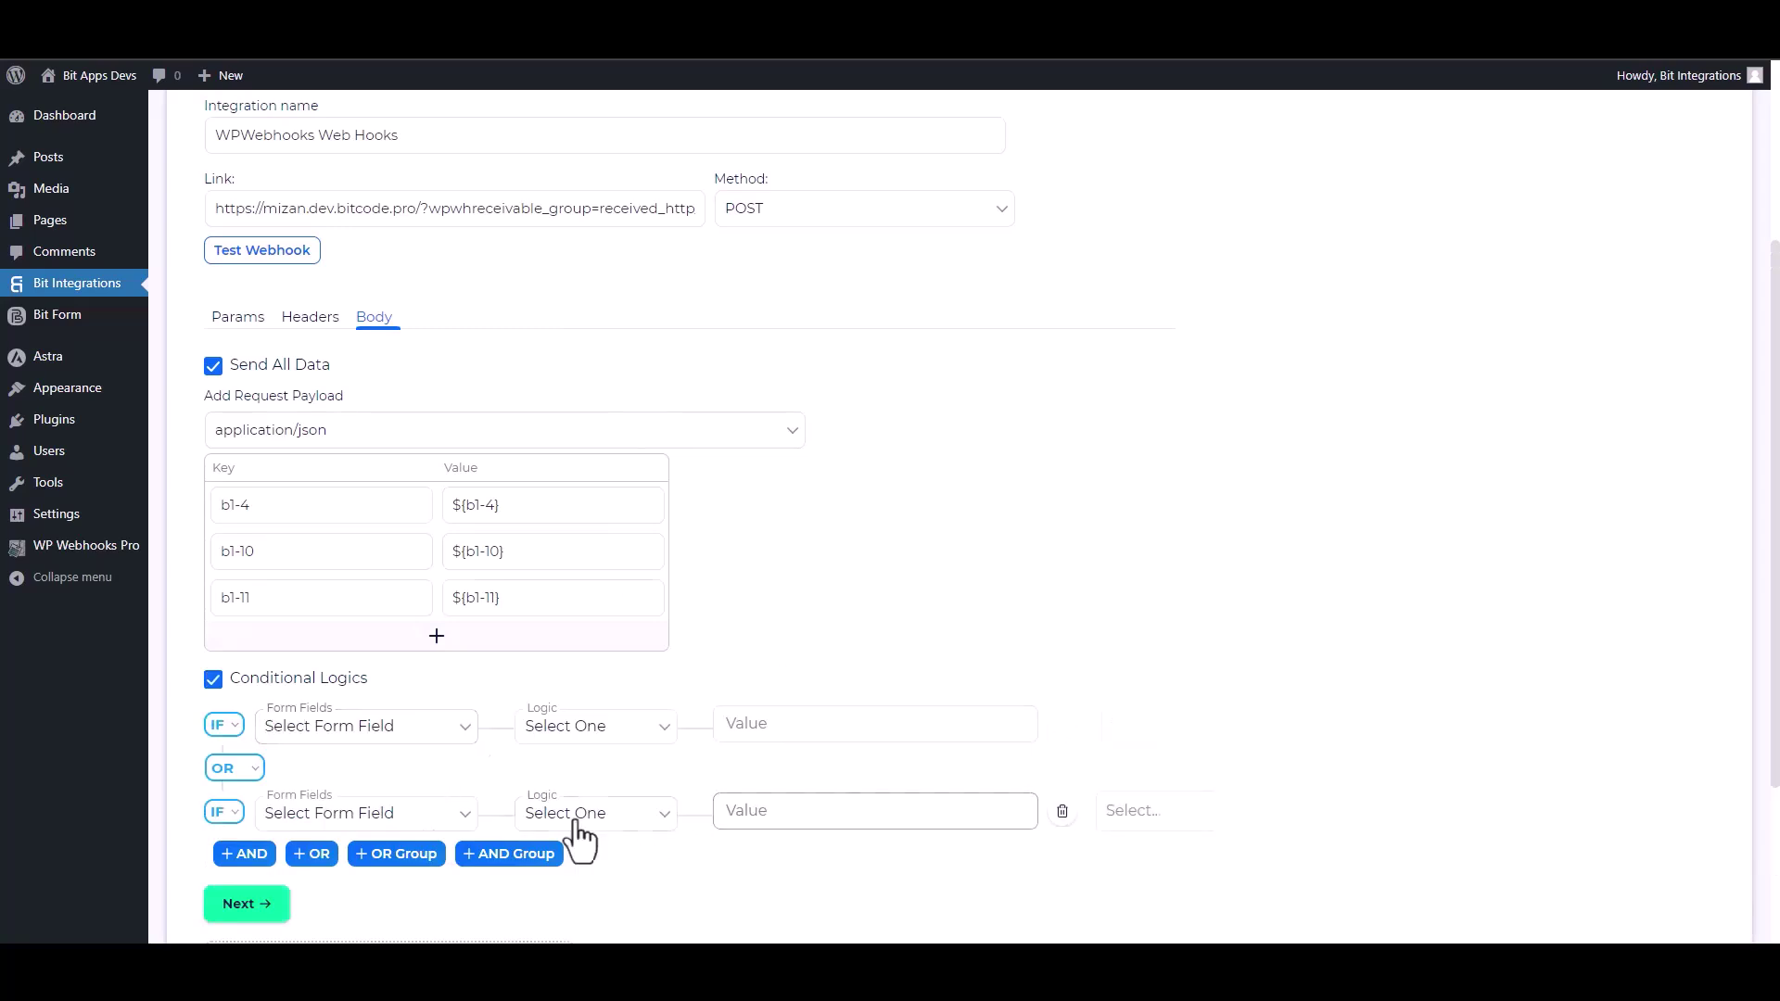
pyautogui.scroll(-2, 1375, 680)
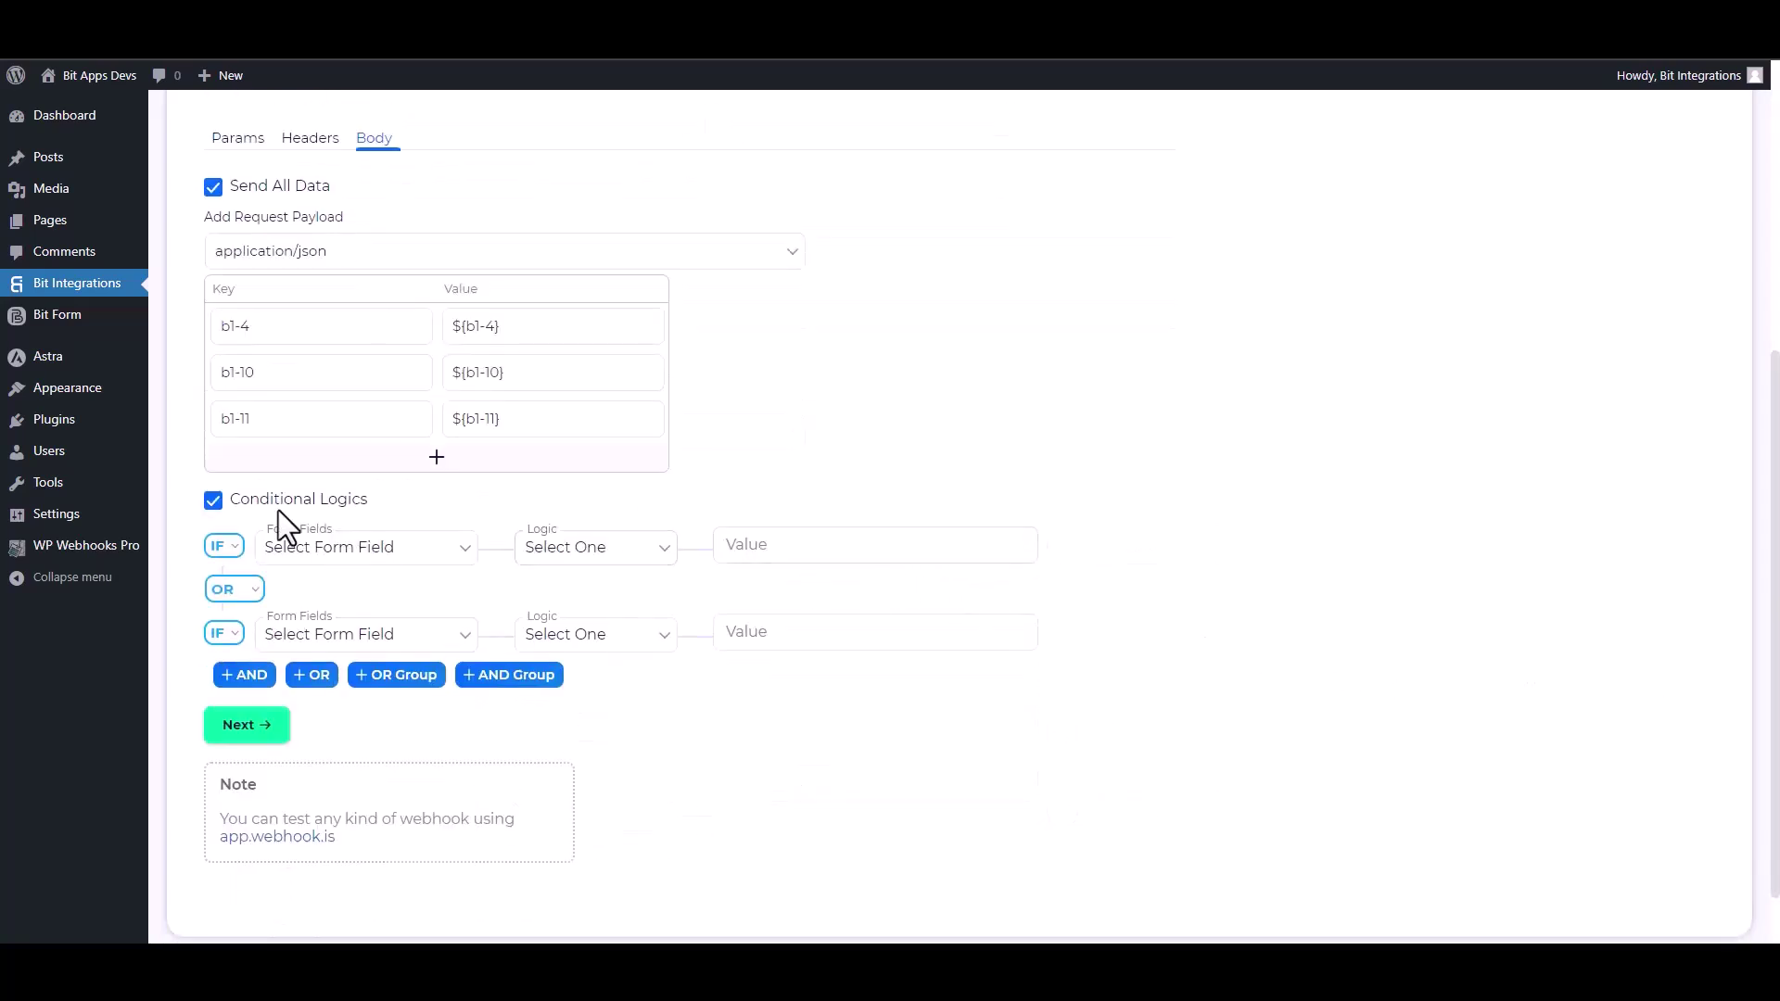
pyautogui.click(214, 500)
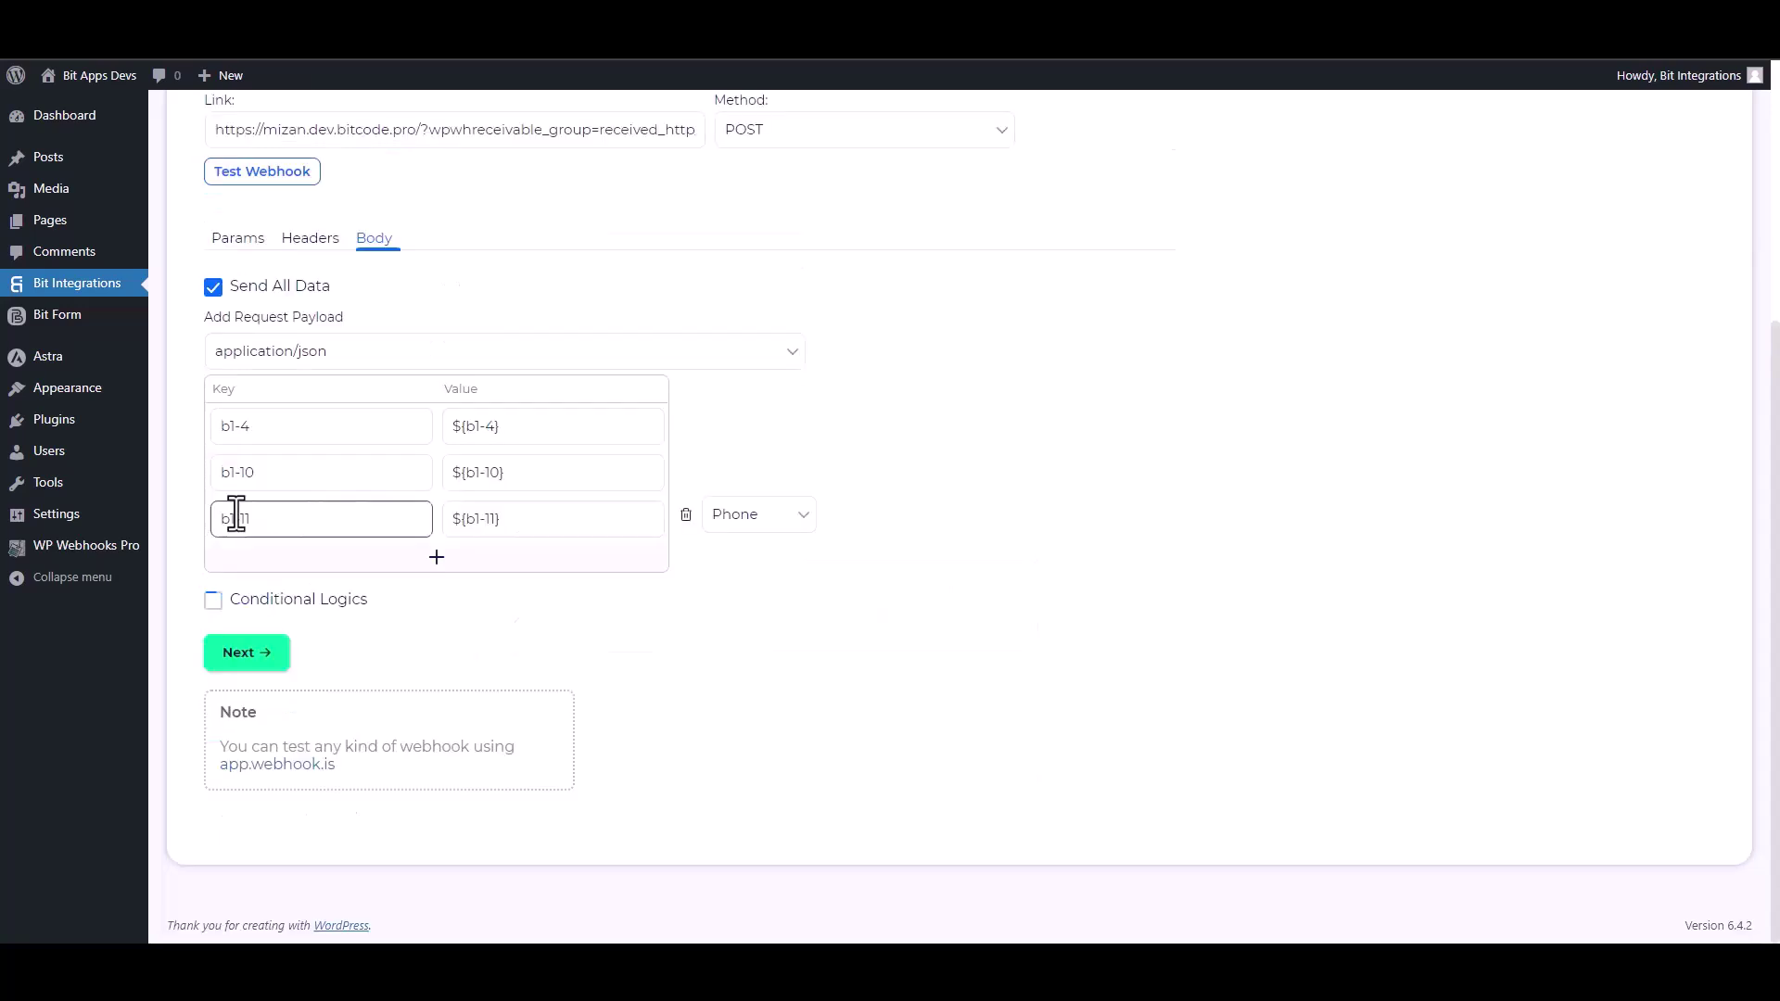
# - Finish the Bit Integrations setup and save the WP Webhooks trigger settings
pyautogui.click(276, 651)
pyautogui.click(936, 386)
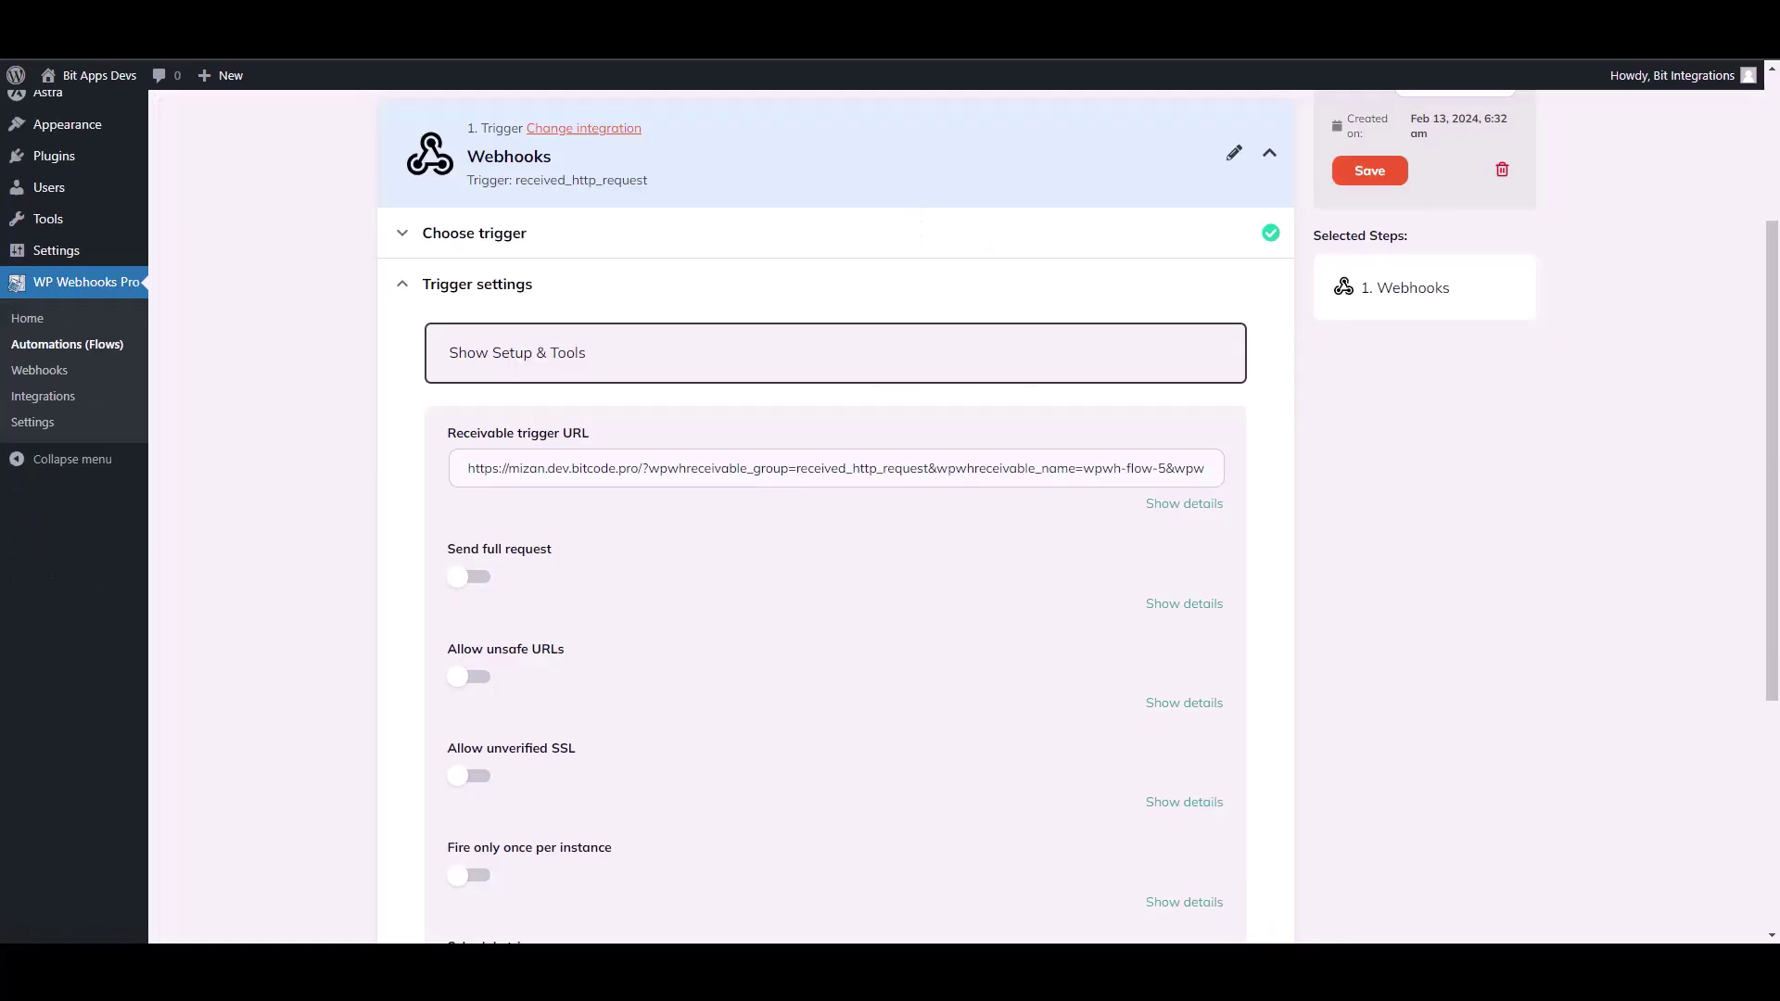
pyautogui.scroll(-4, 835, 517)
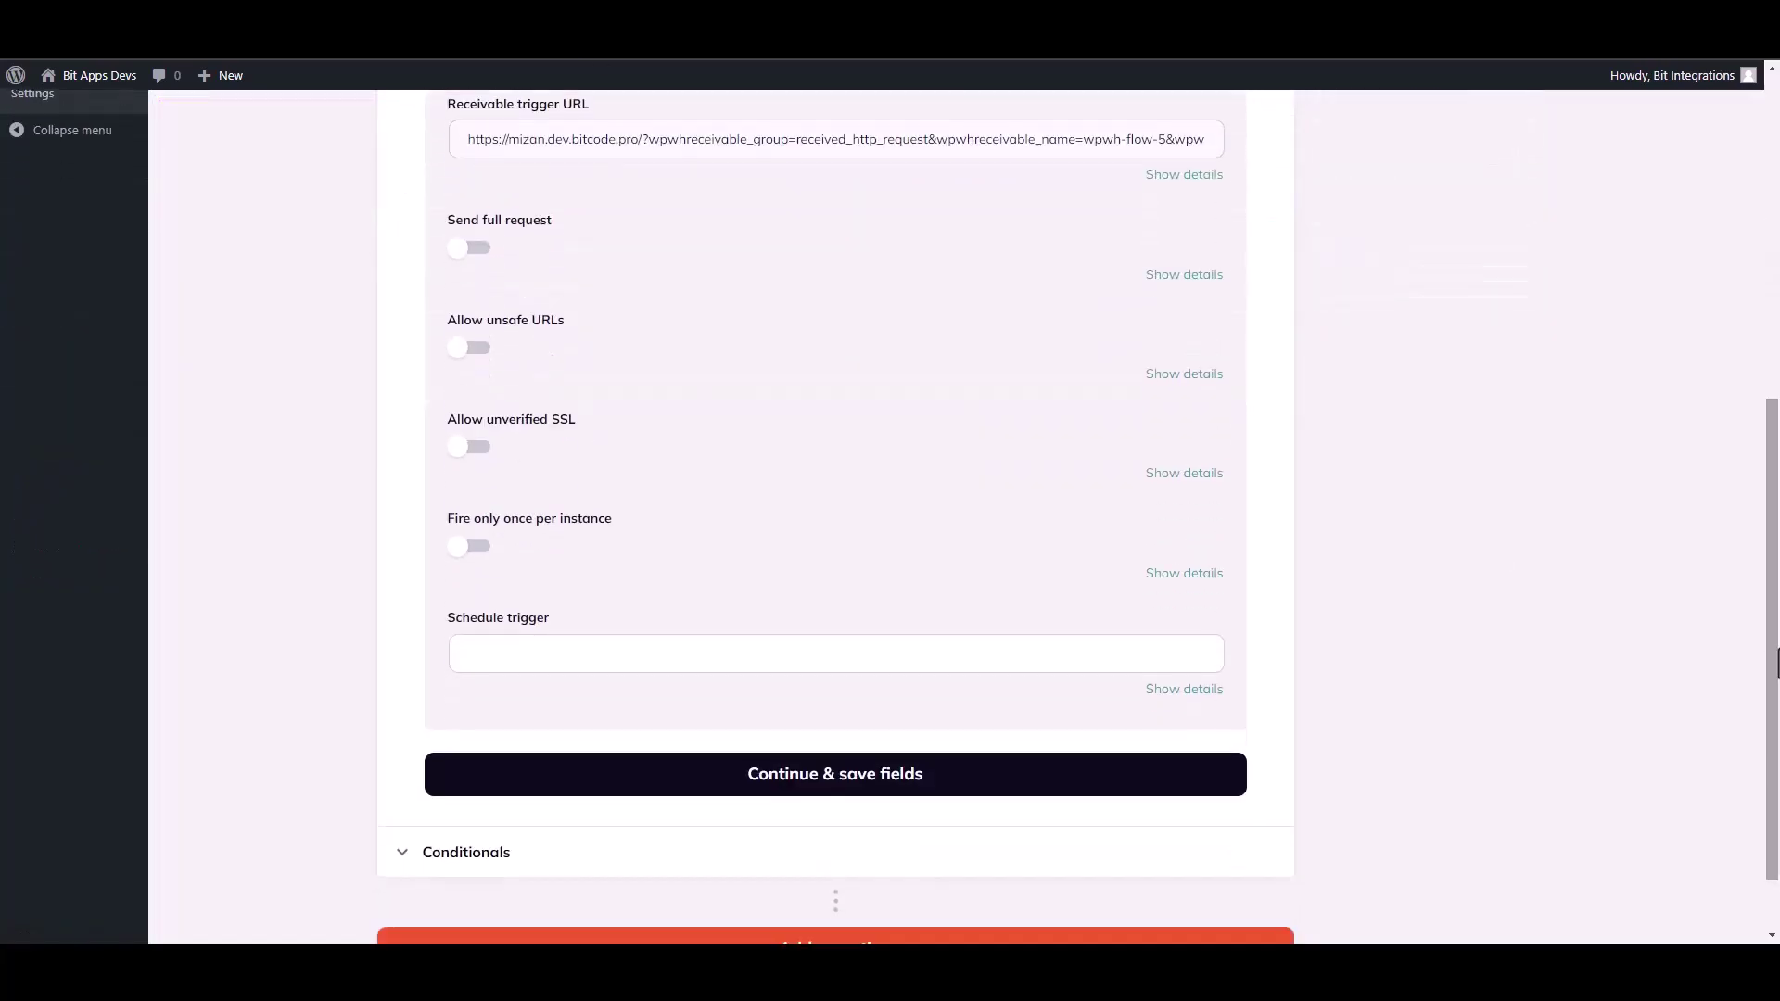
pyautogui.click(831, 751)
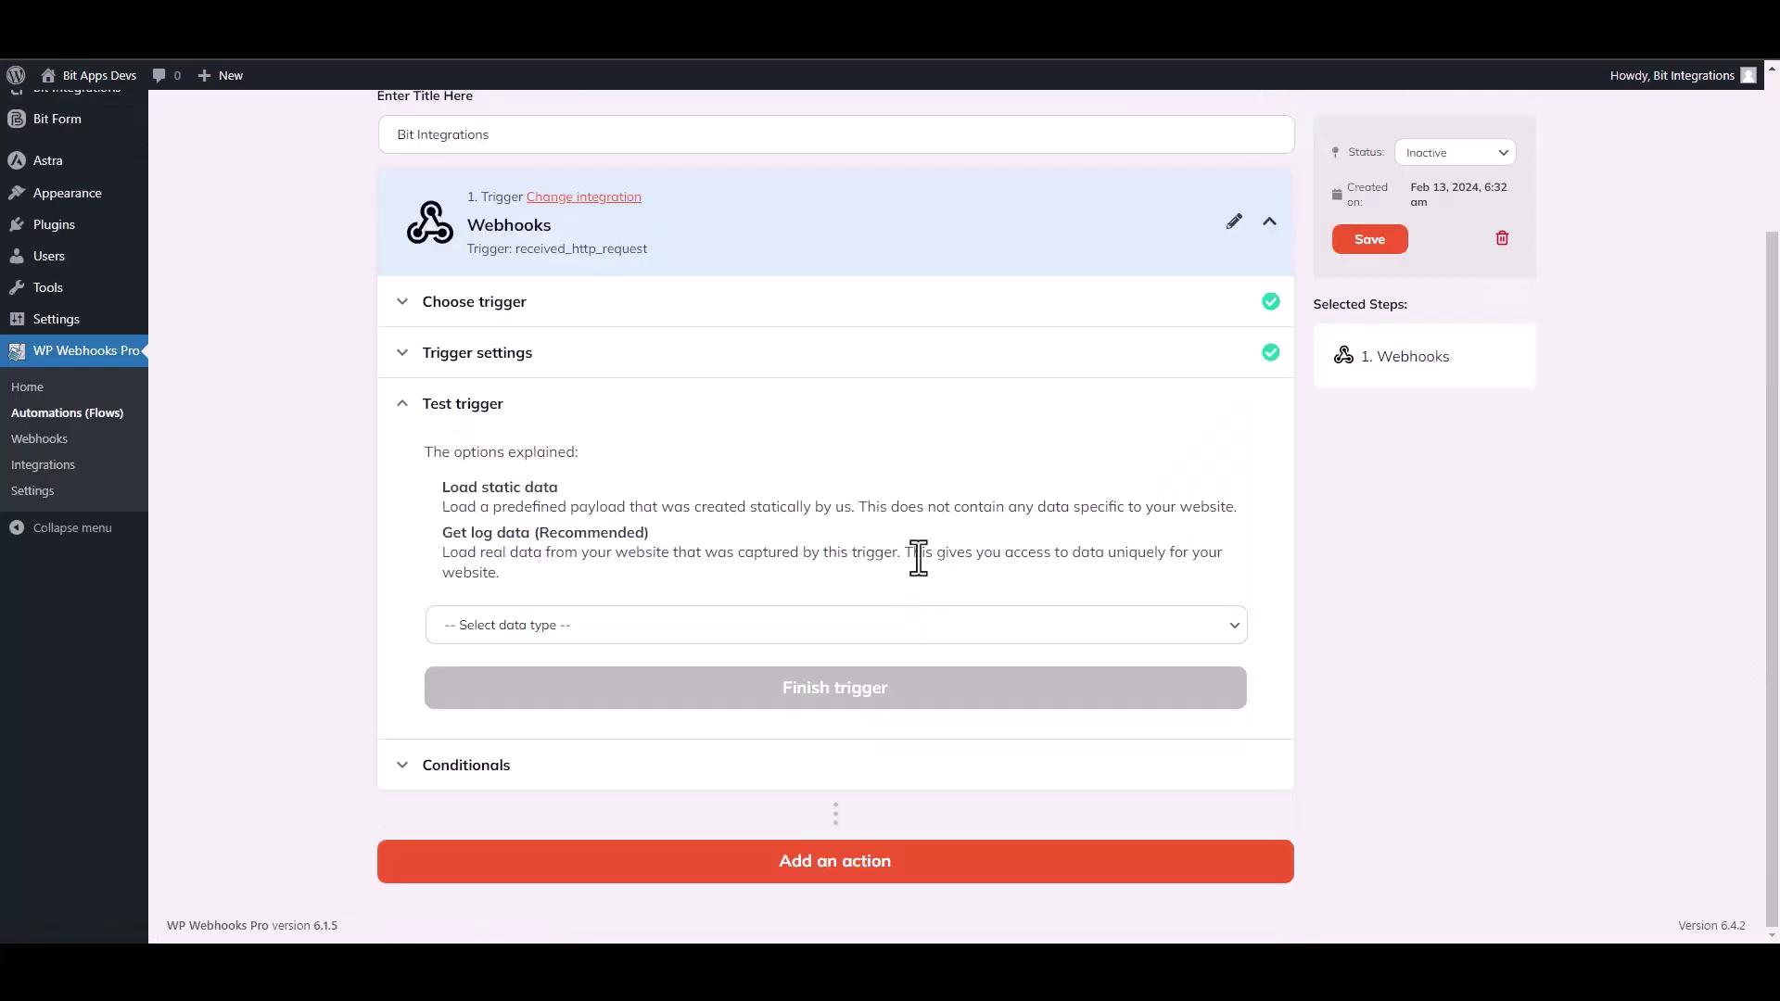
# - Load Log #18 via Get log data as test data, showing fields b1-4, b1-10, b1-11
pyautogui.click(561, 634)
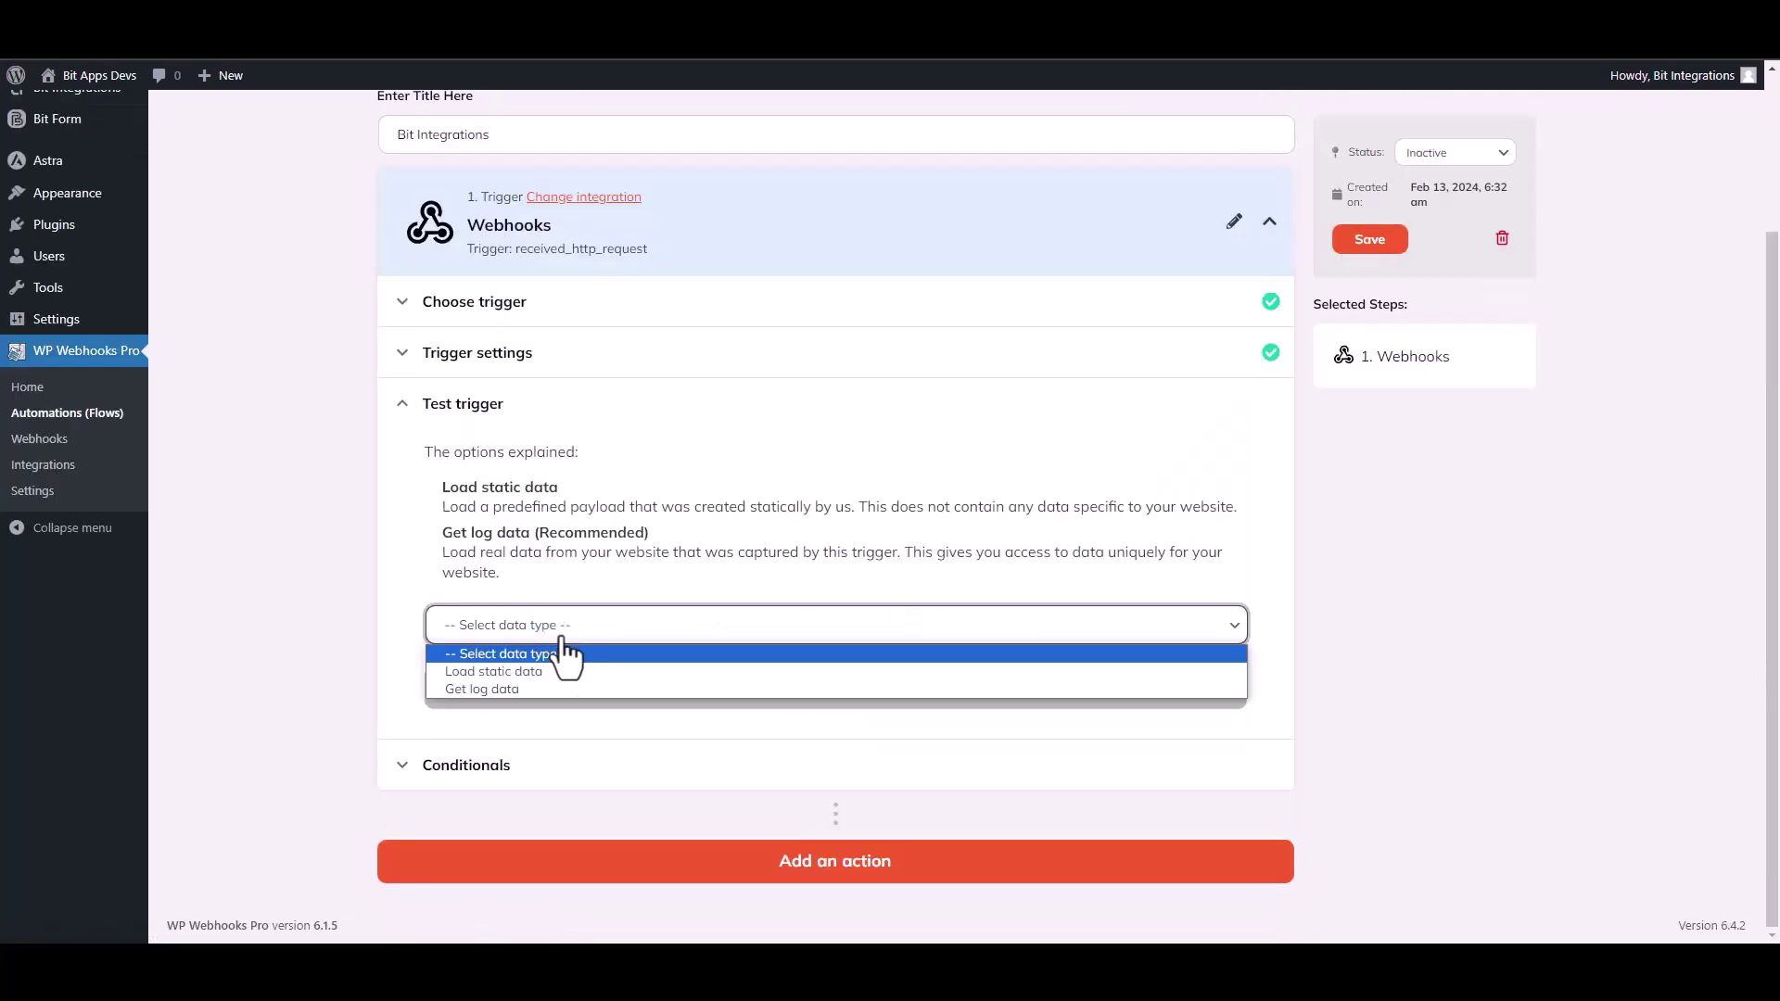
pyautogui.click(508, 690)
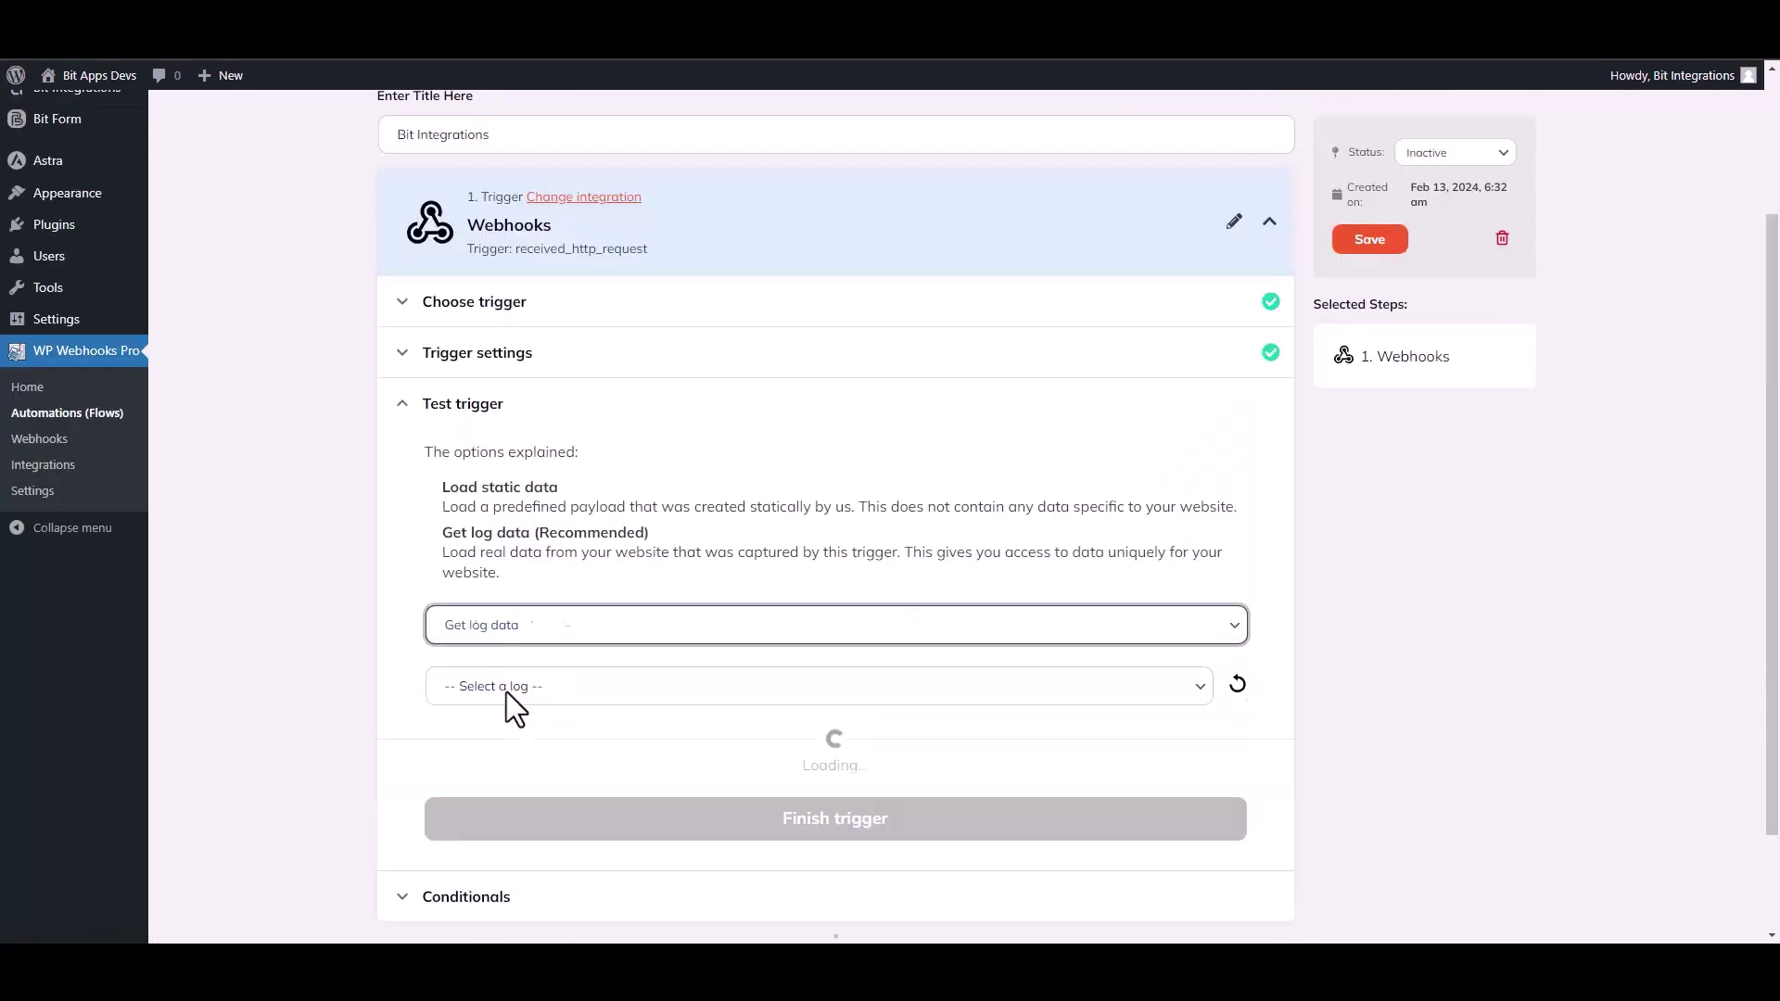
pyautogui.click(954, 697)
pyautogui.click(579, 732)
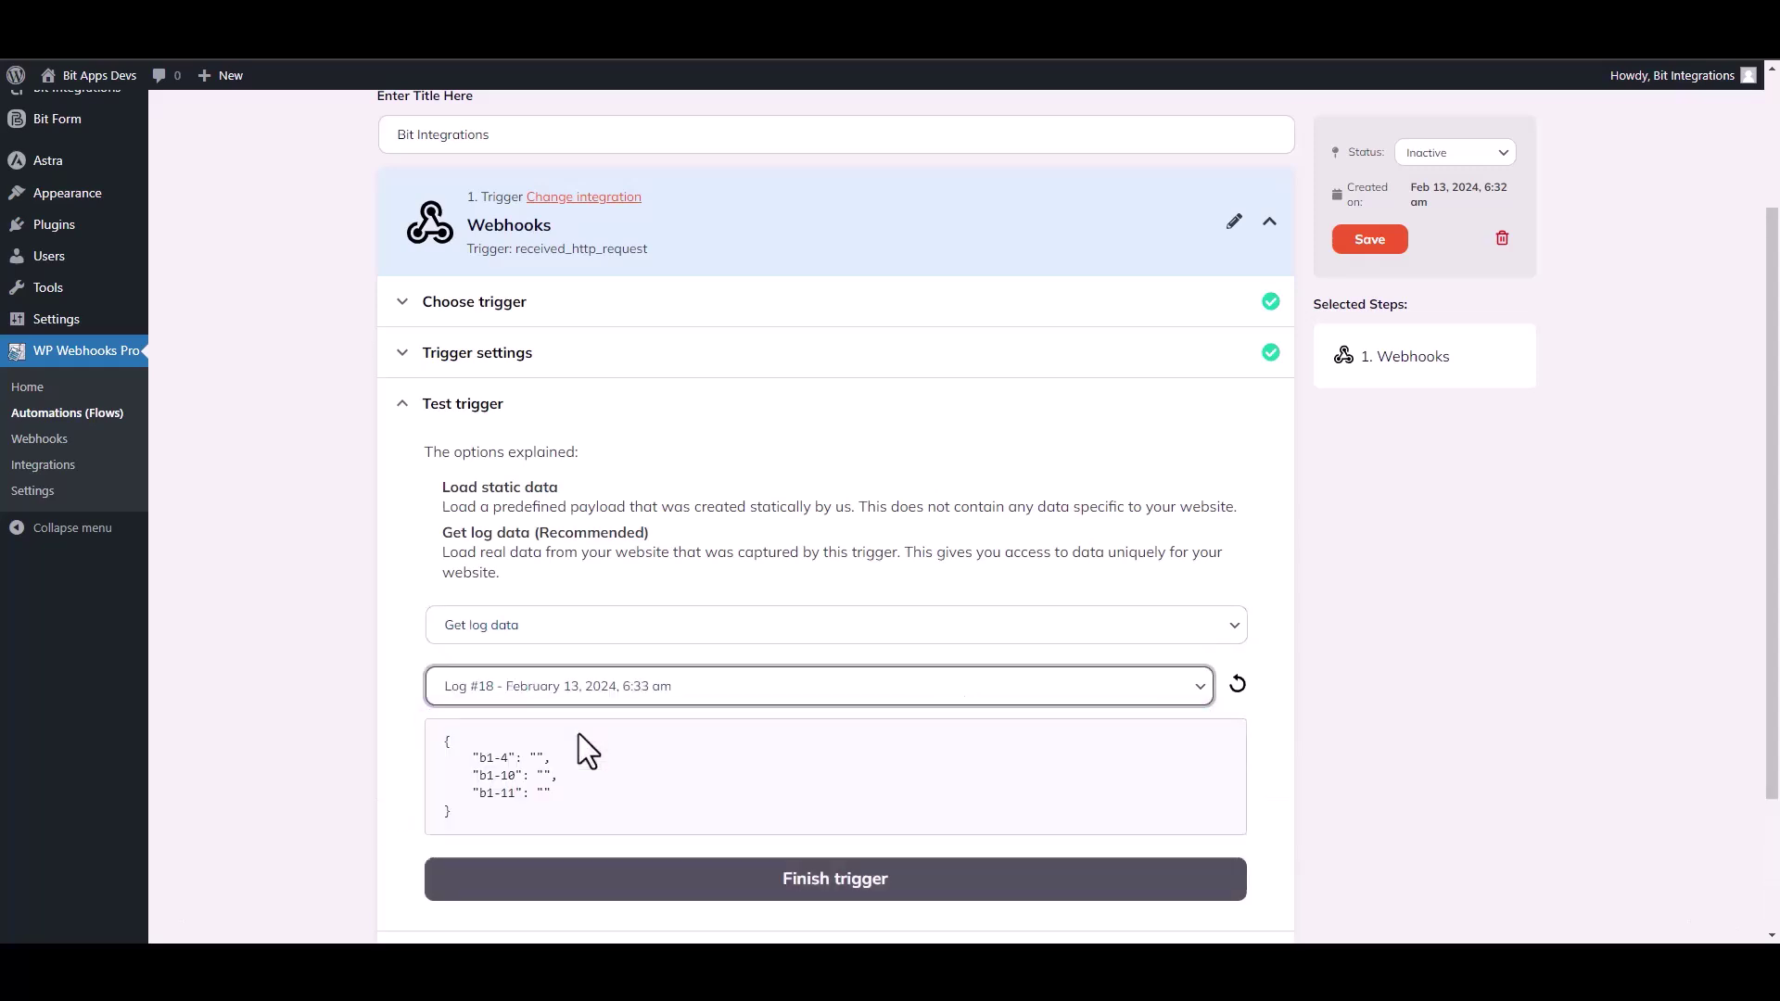
pyautogui.moveTo(445, 739); pyautogui.dragTo(547, 793)
pyautogui.click(797, 802)
pyautogui.scroll(-2, 1066, 681)
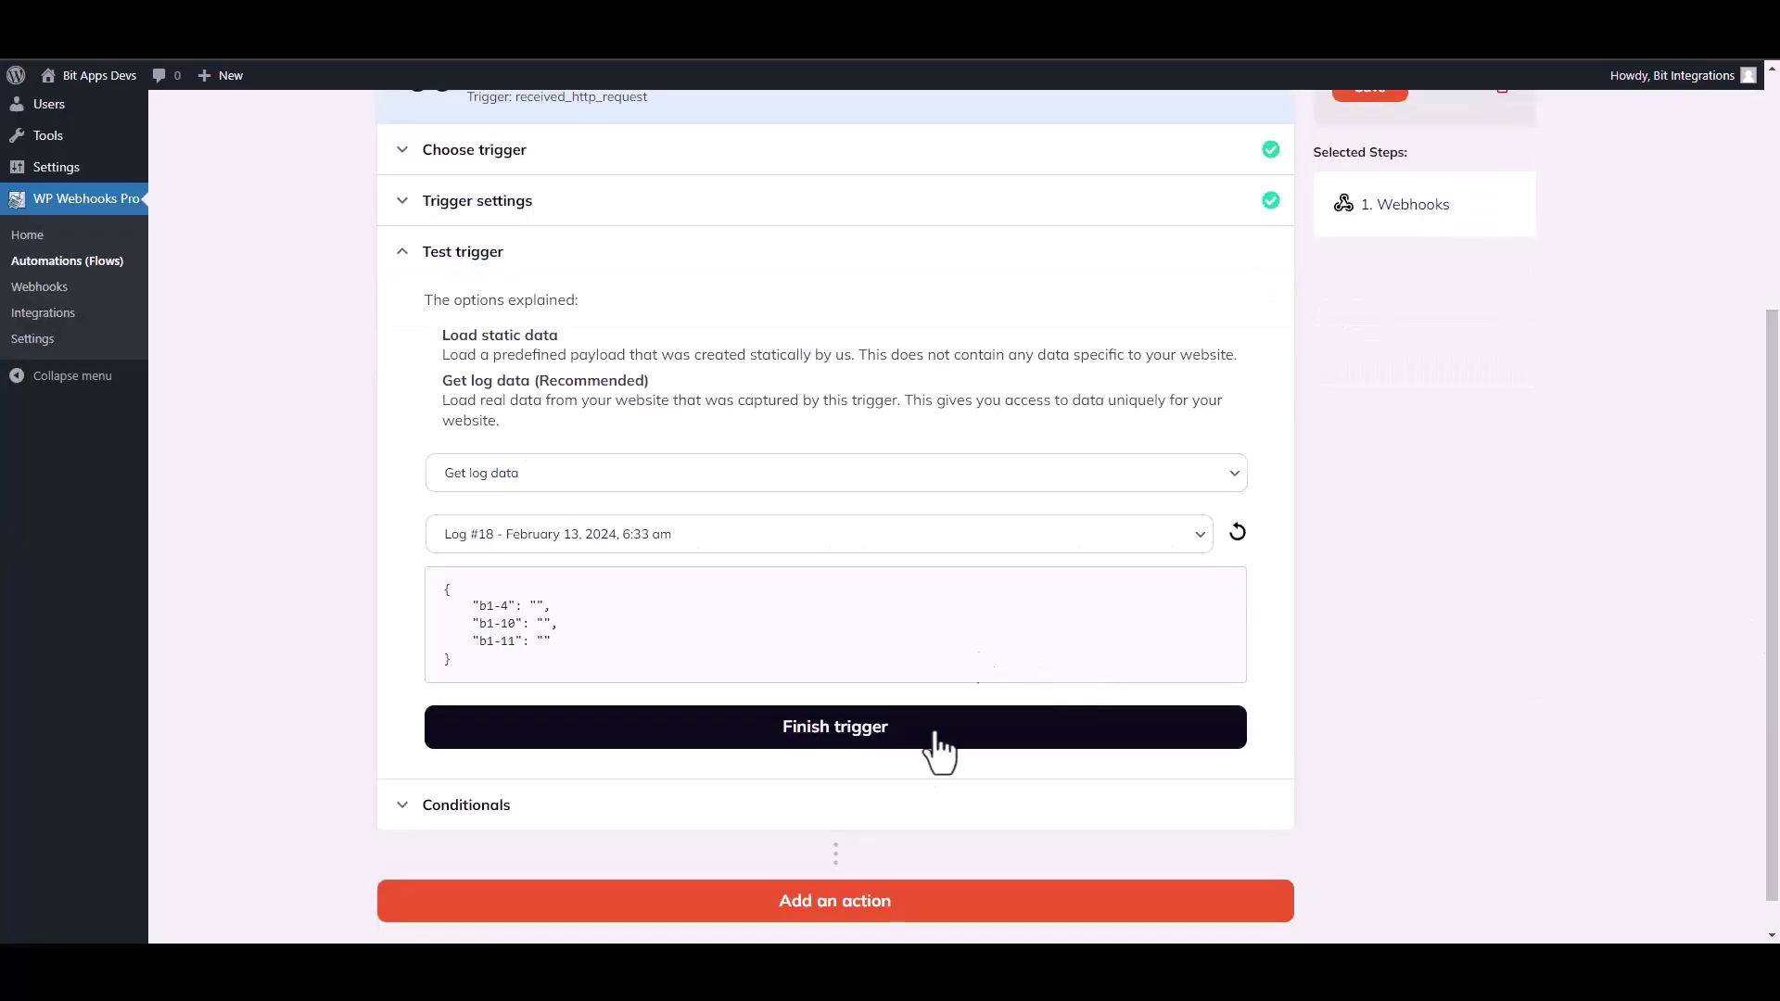
# - Finish the trigger and add a WordPress action step set to Create user, found via 'create u'
pyautogui.click(846, 737)
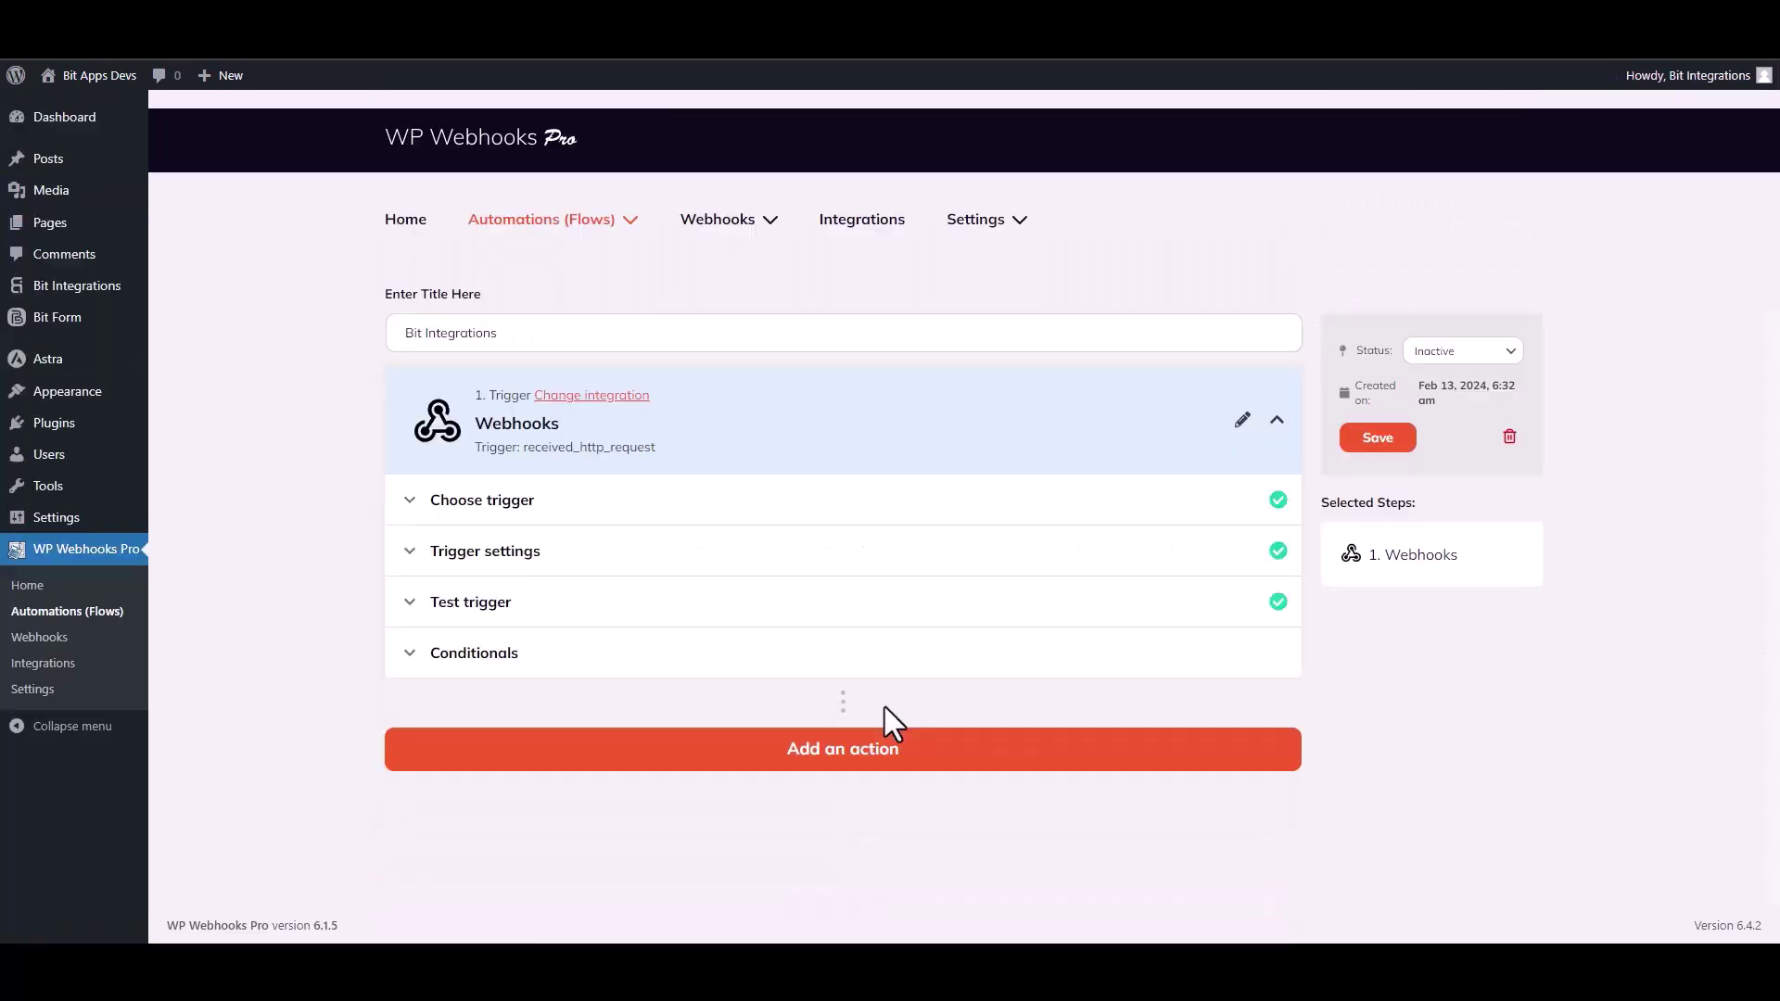
pyautogui.click(845, 754)
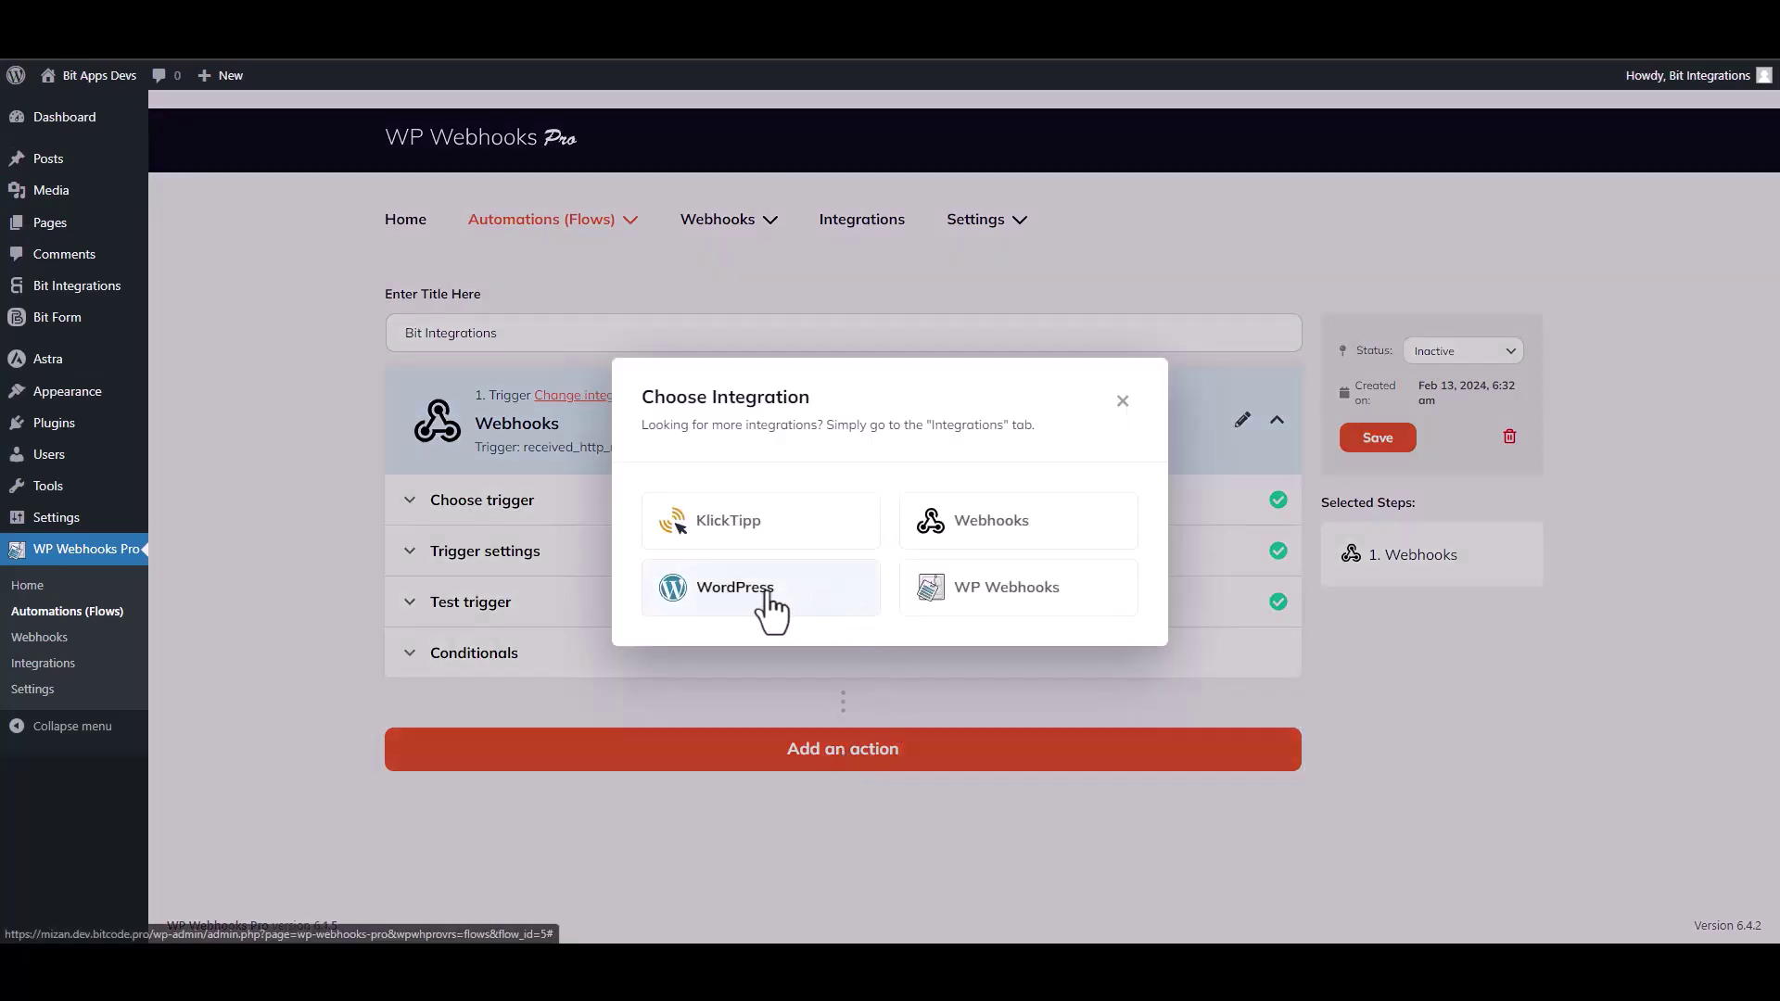
pyautogui.click(770, 603)
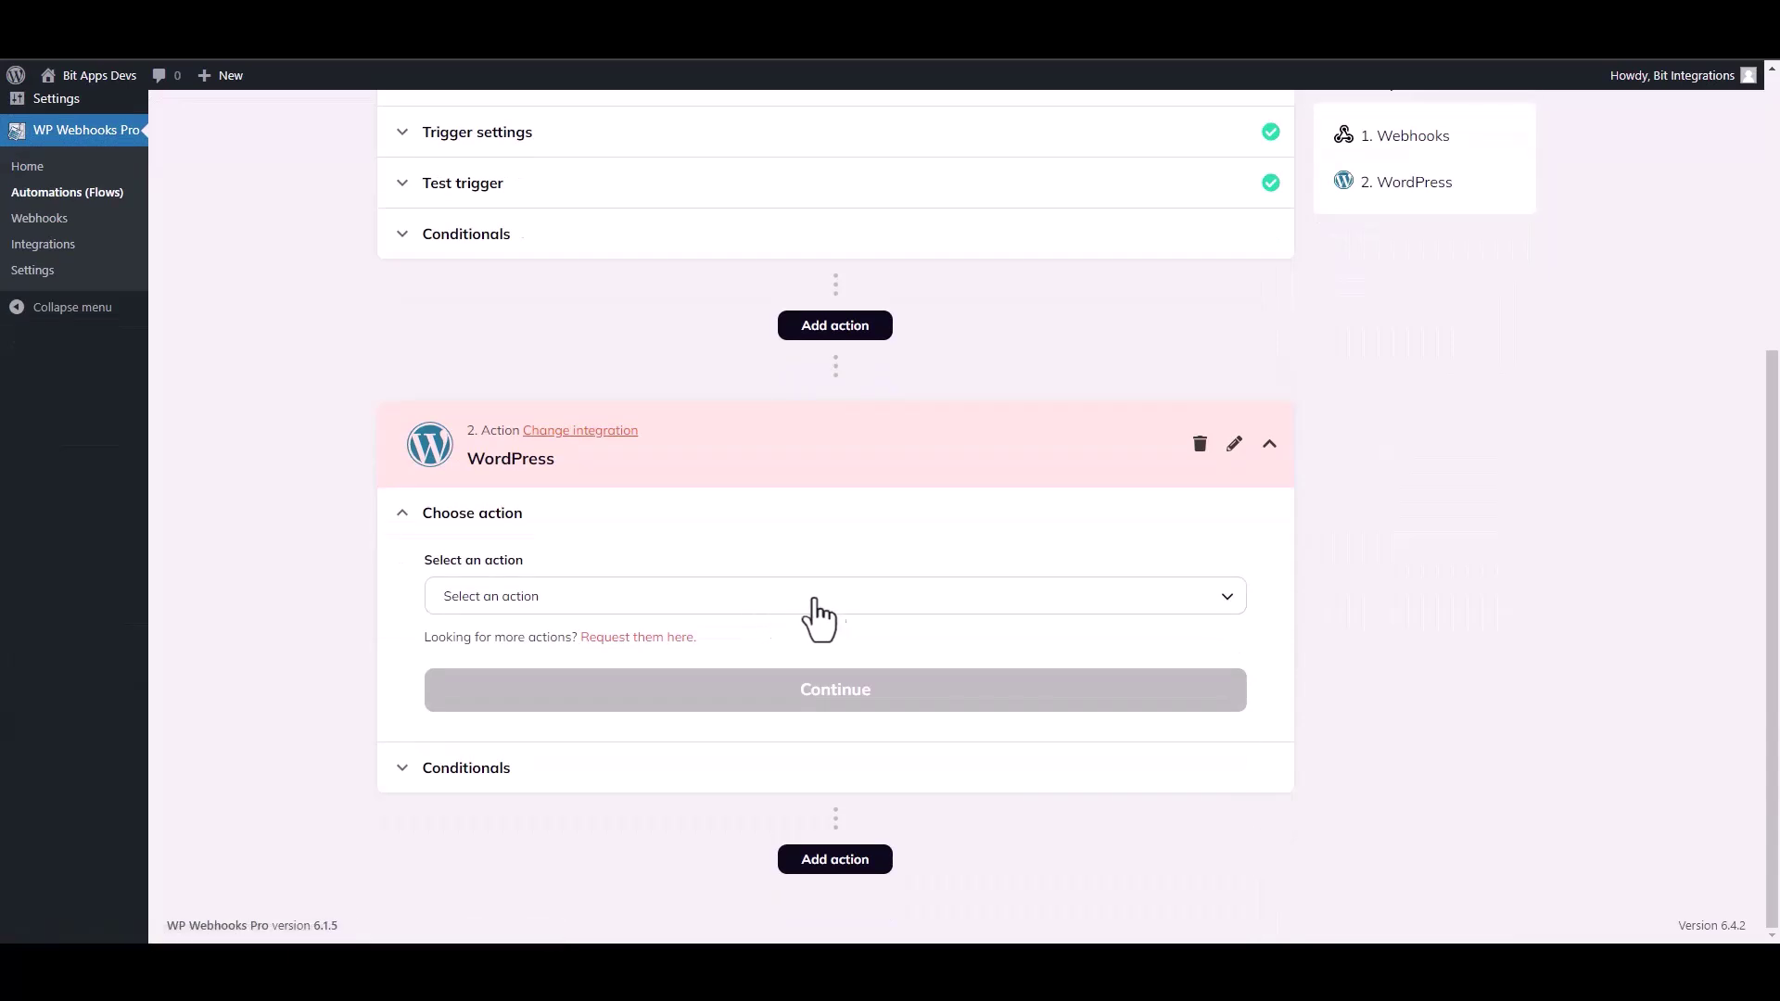
pyautogui.click(557, 604)
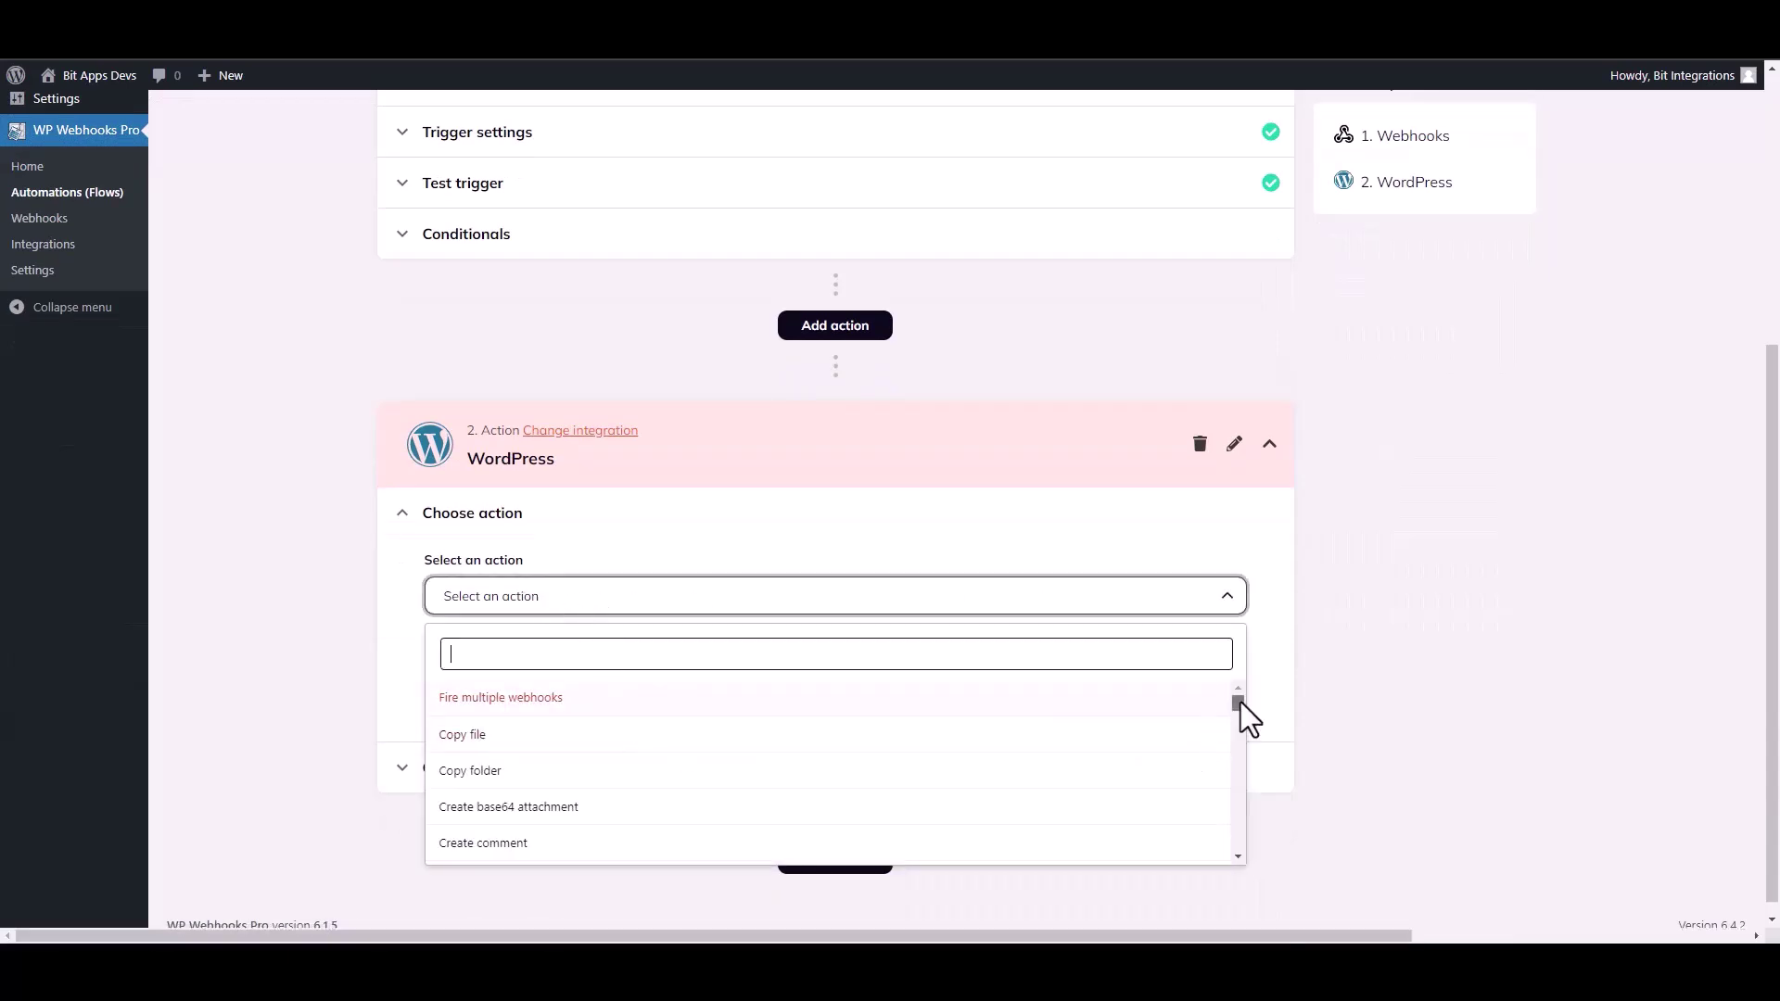
pyautogui.write('create u')
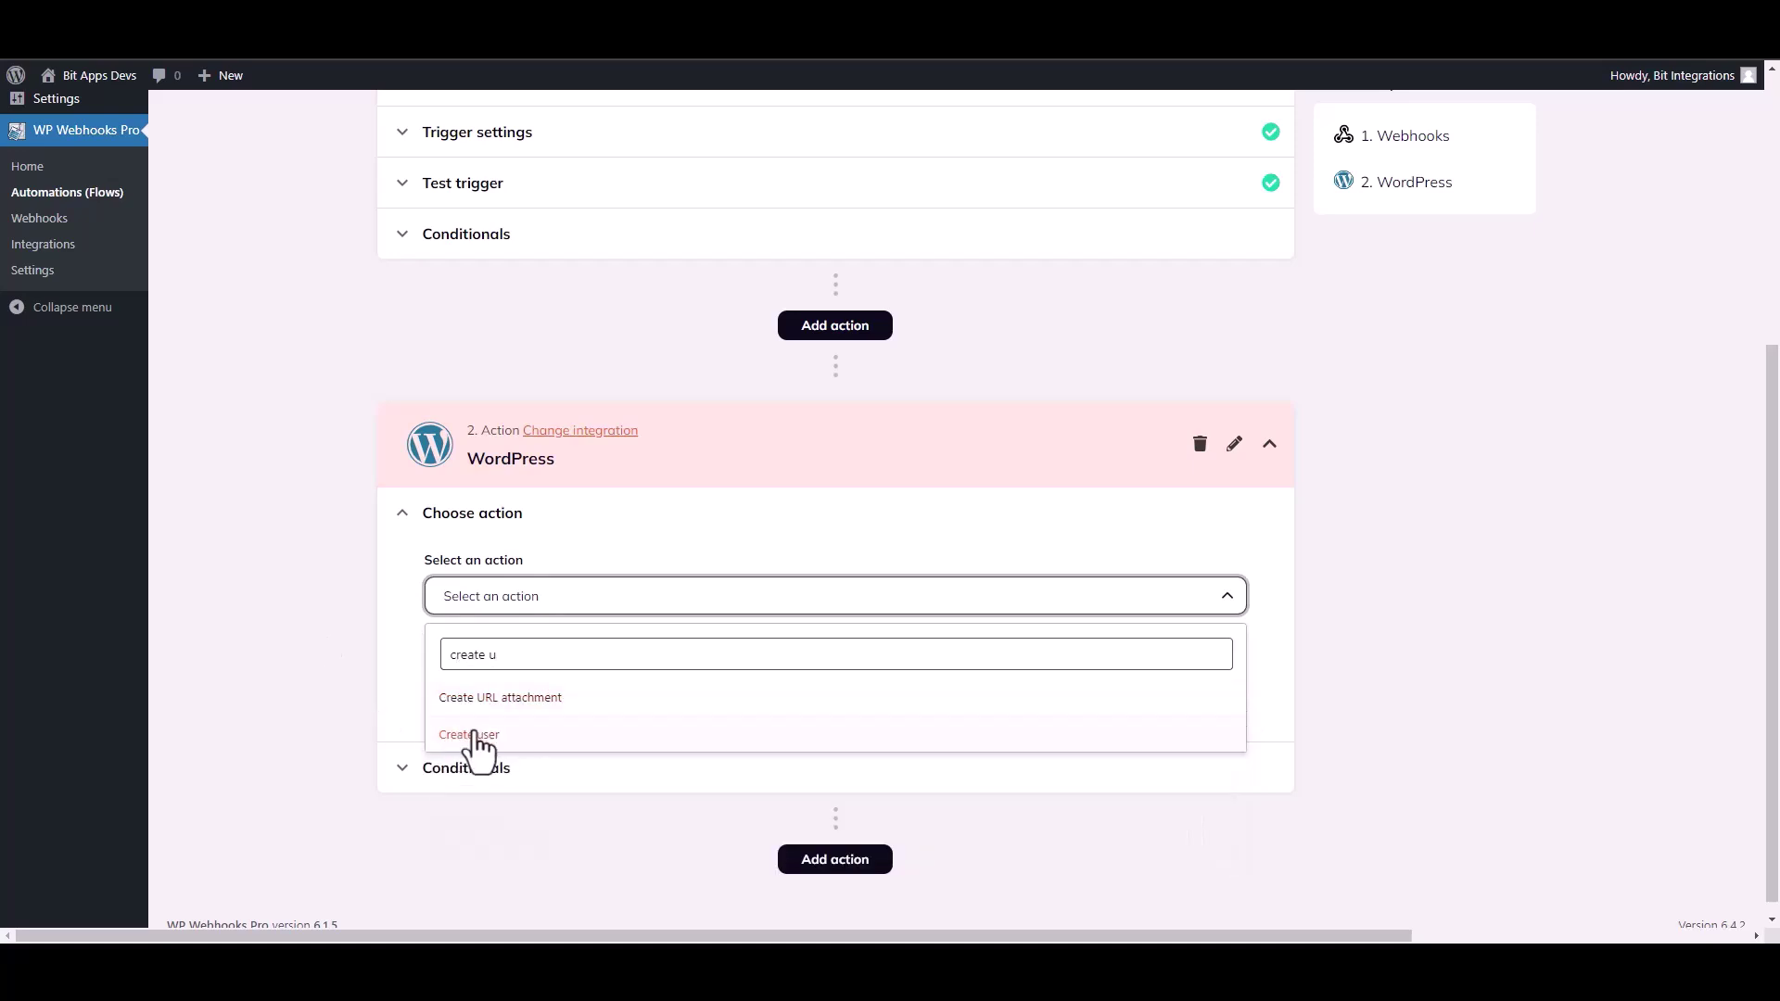
pyautogui.click(473, 735)
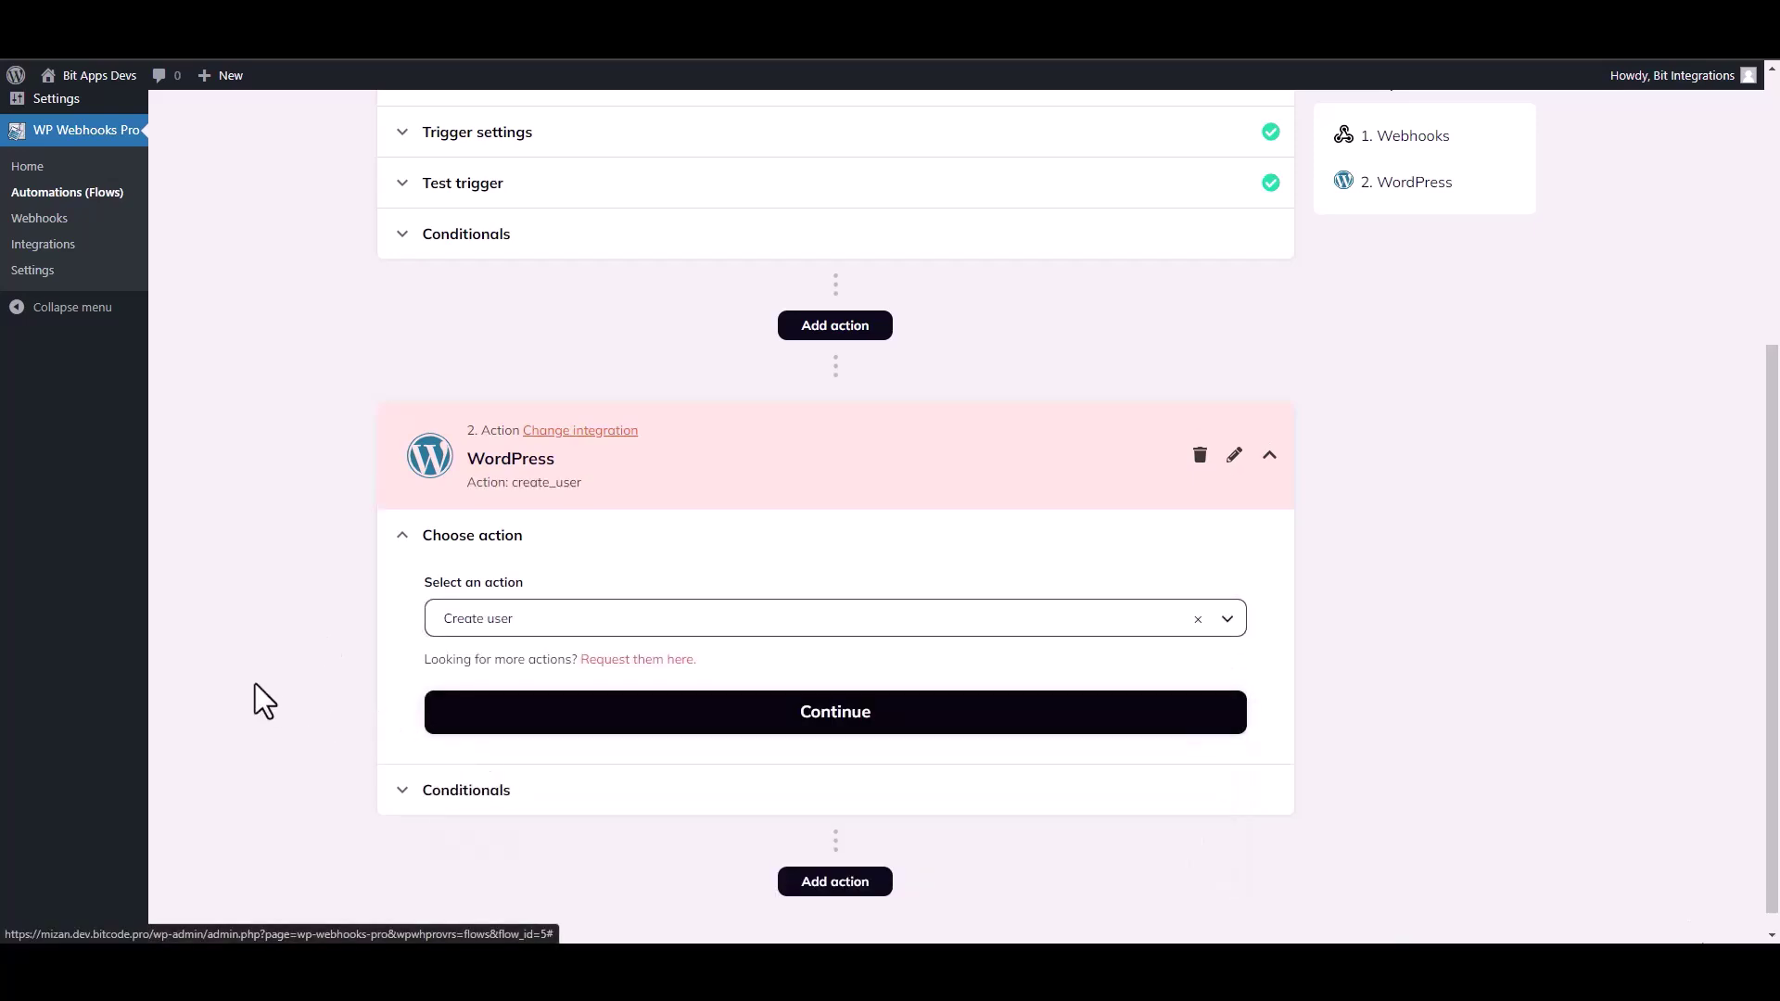
# - Map Create user's user_email to {b1-4} and first_name to {b1-10} from the Webhooks tags
pyautogui.click(662, 706)
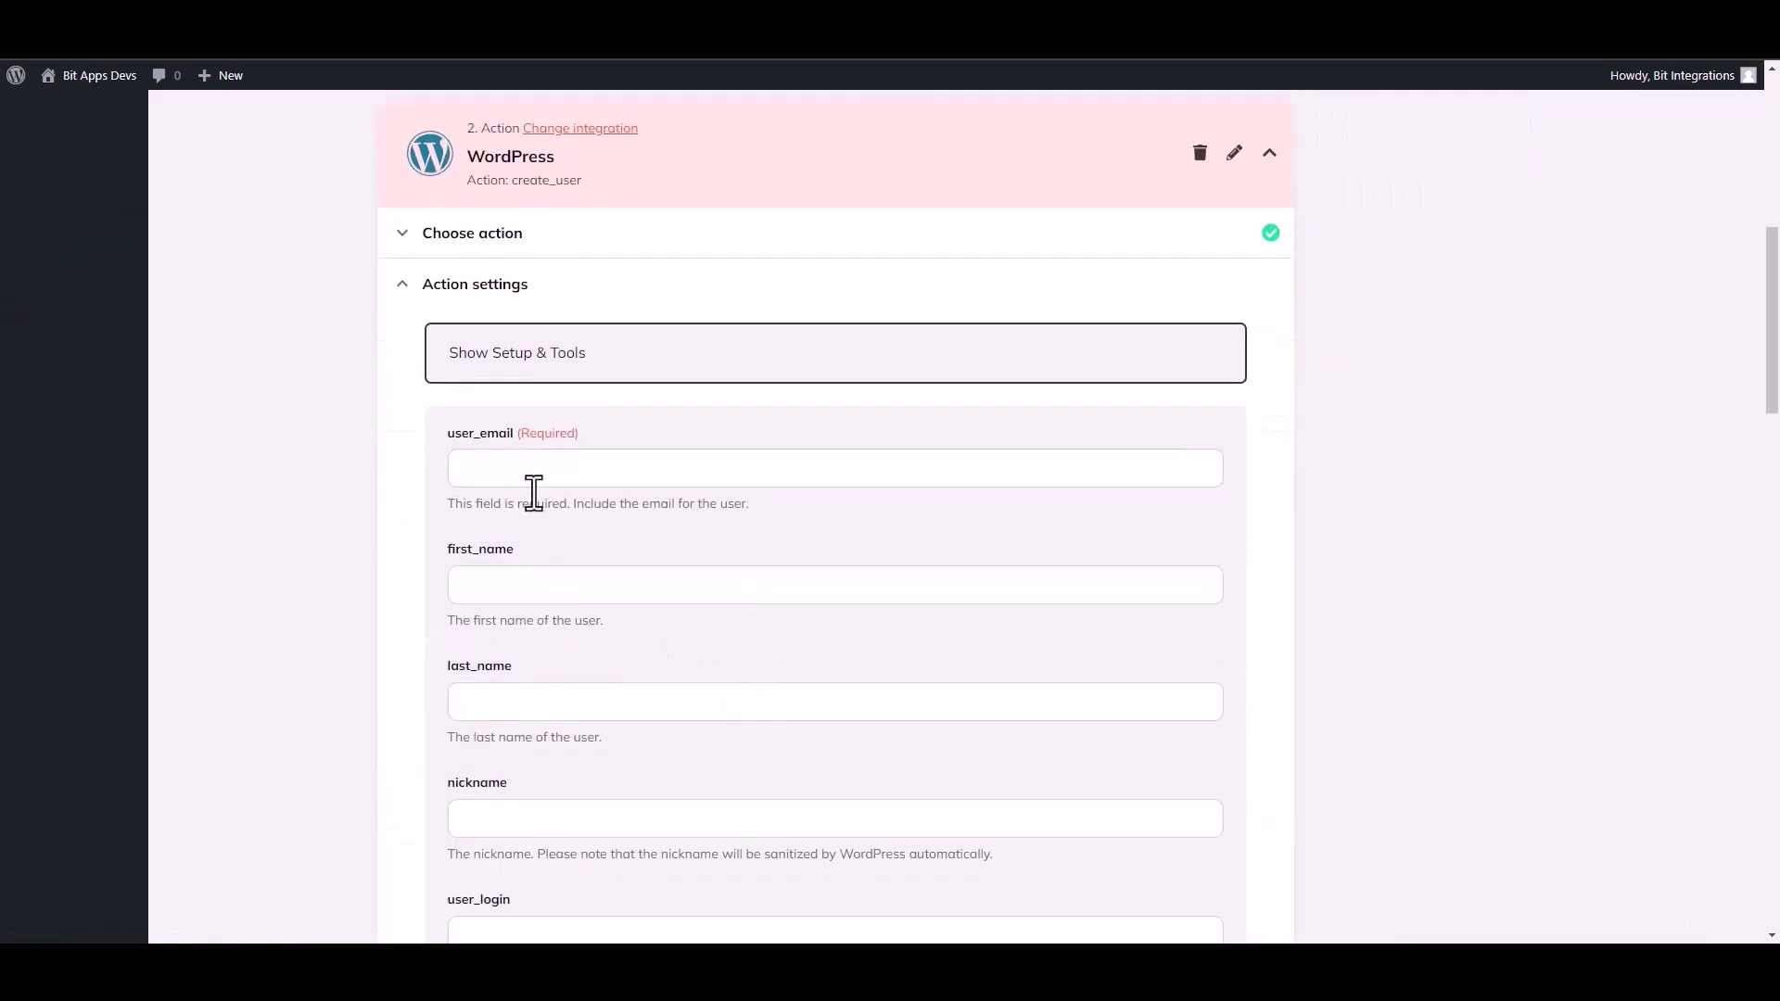
pyautogui.click(512, 476)
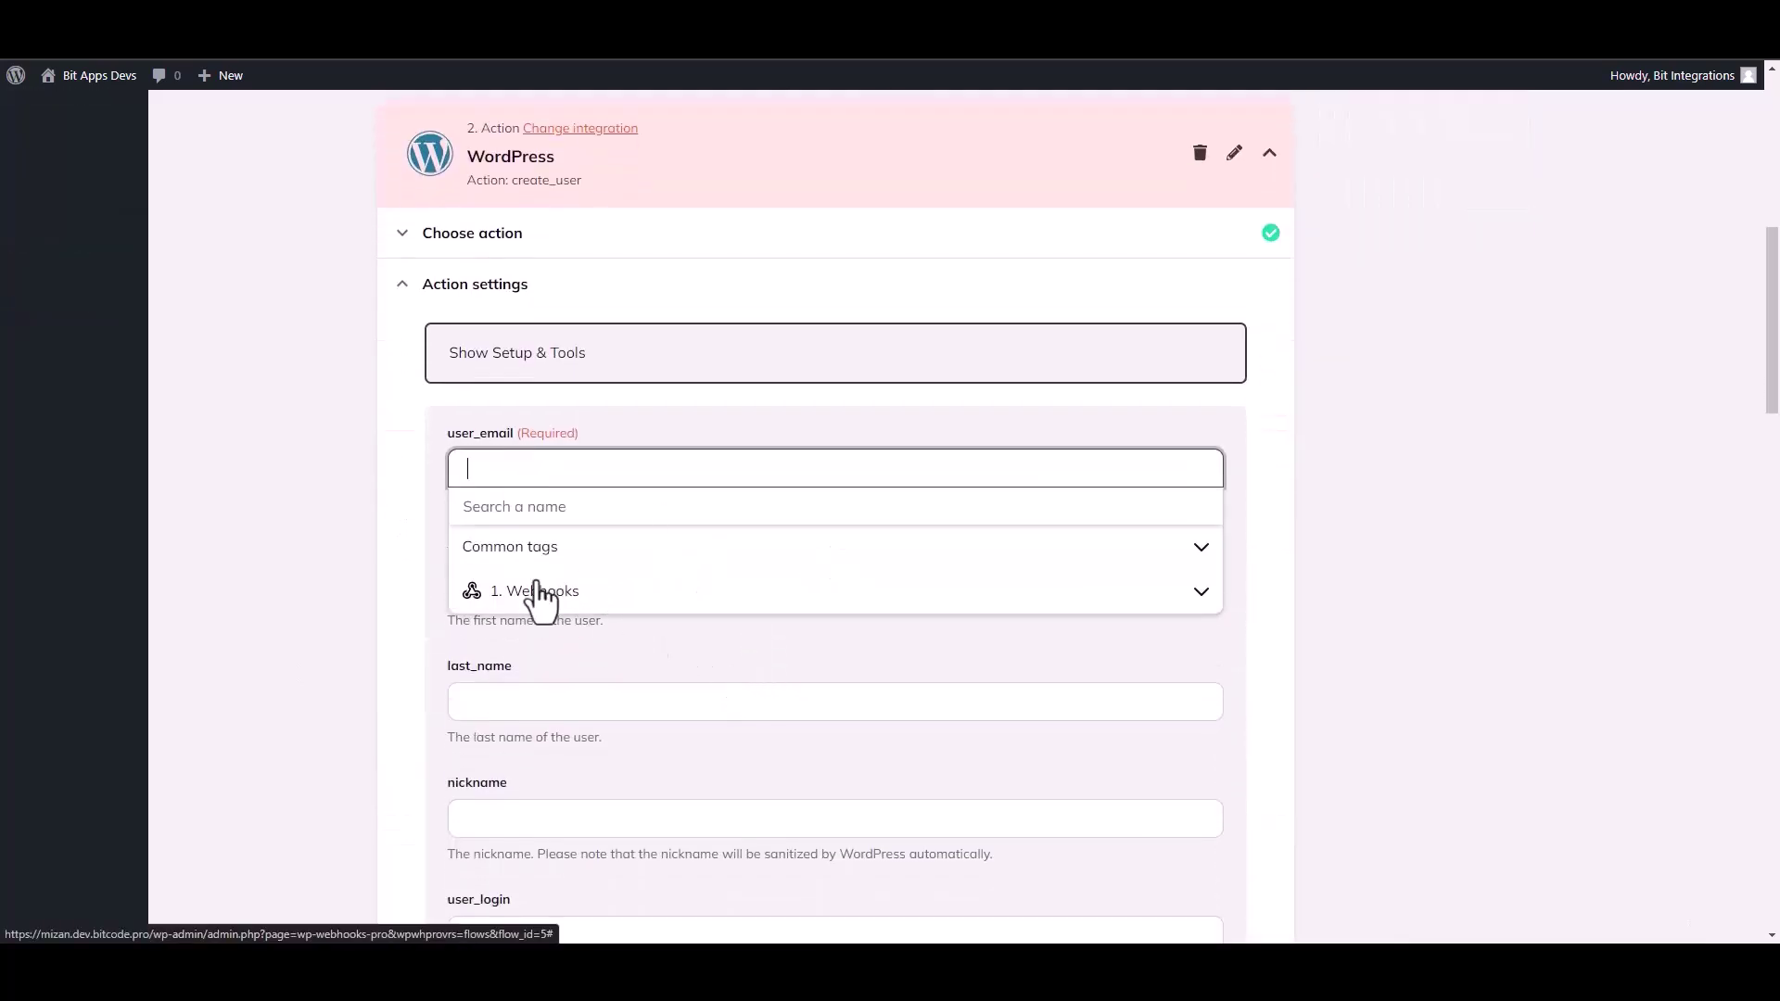
pyautogui.click(539, 593)
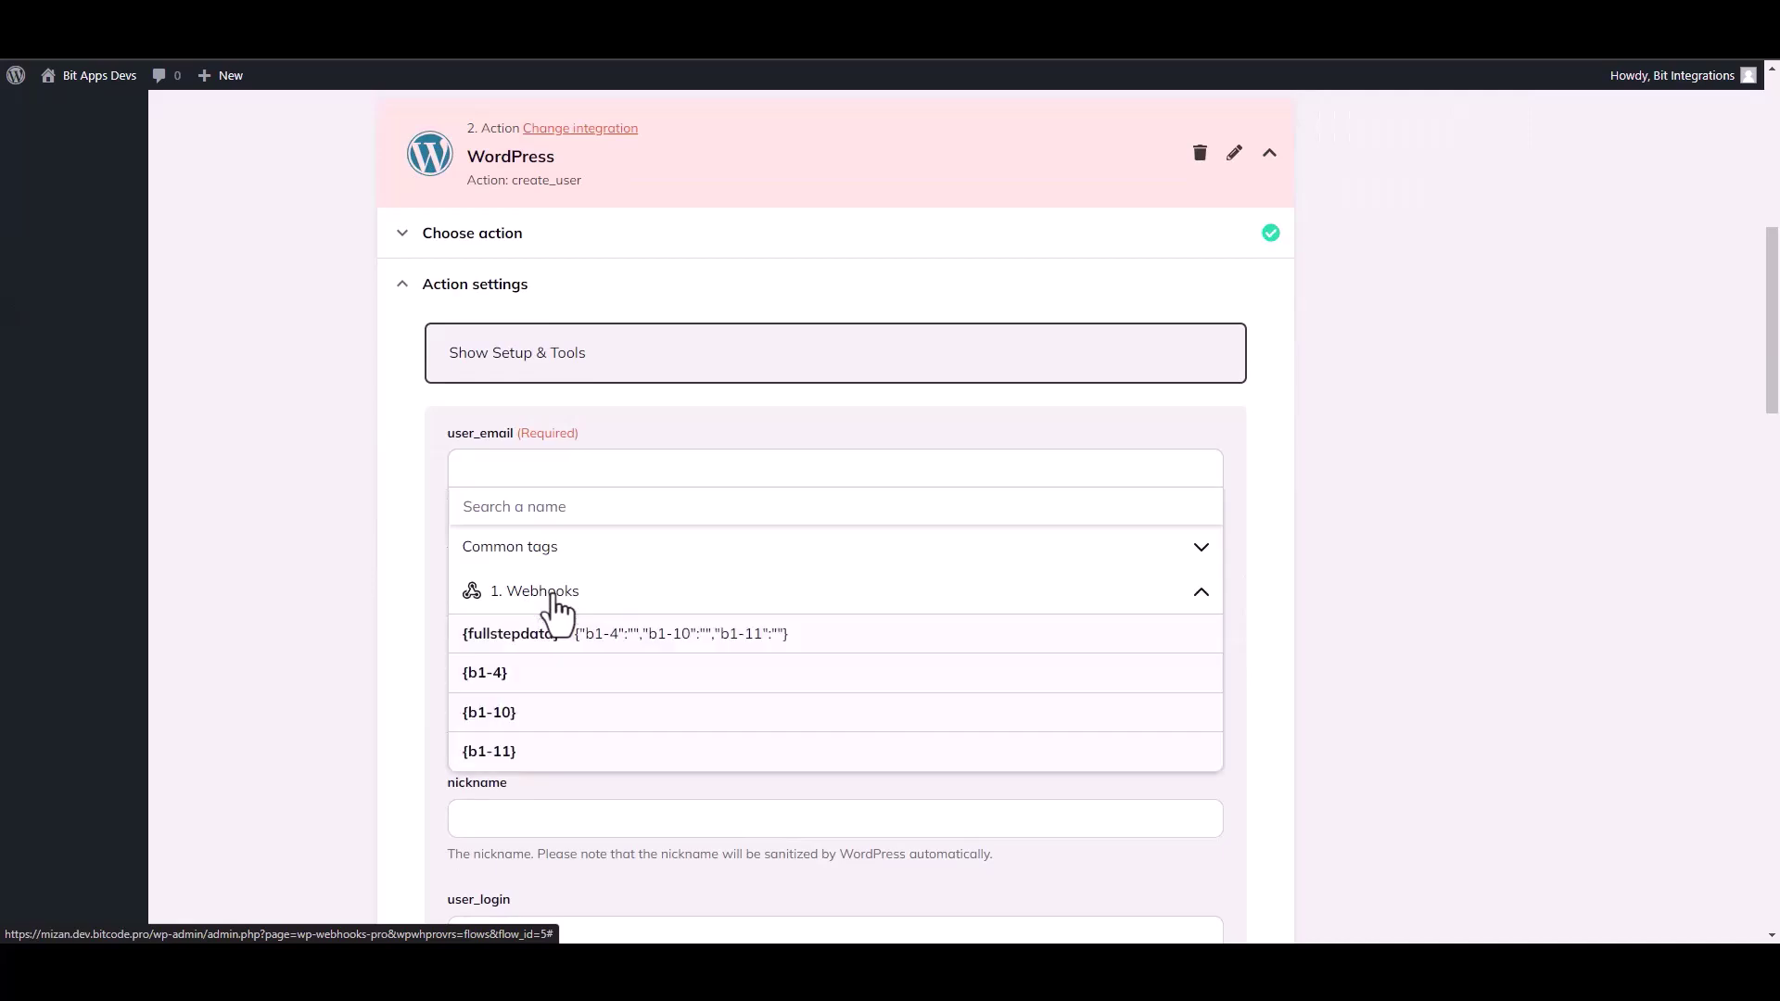
pyautogui.click(510, 681)
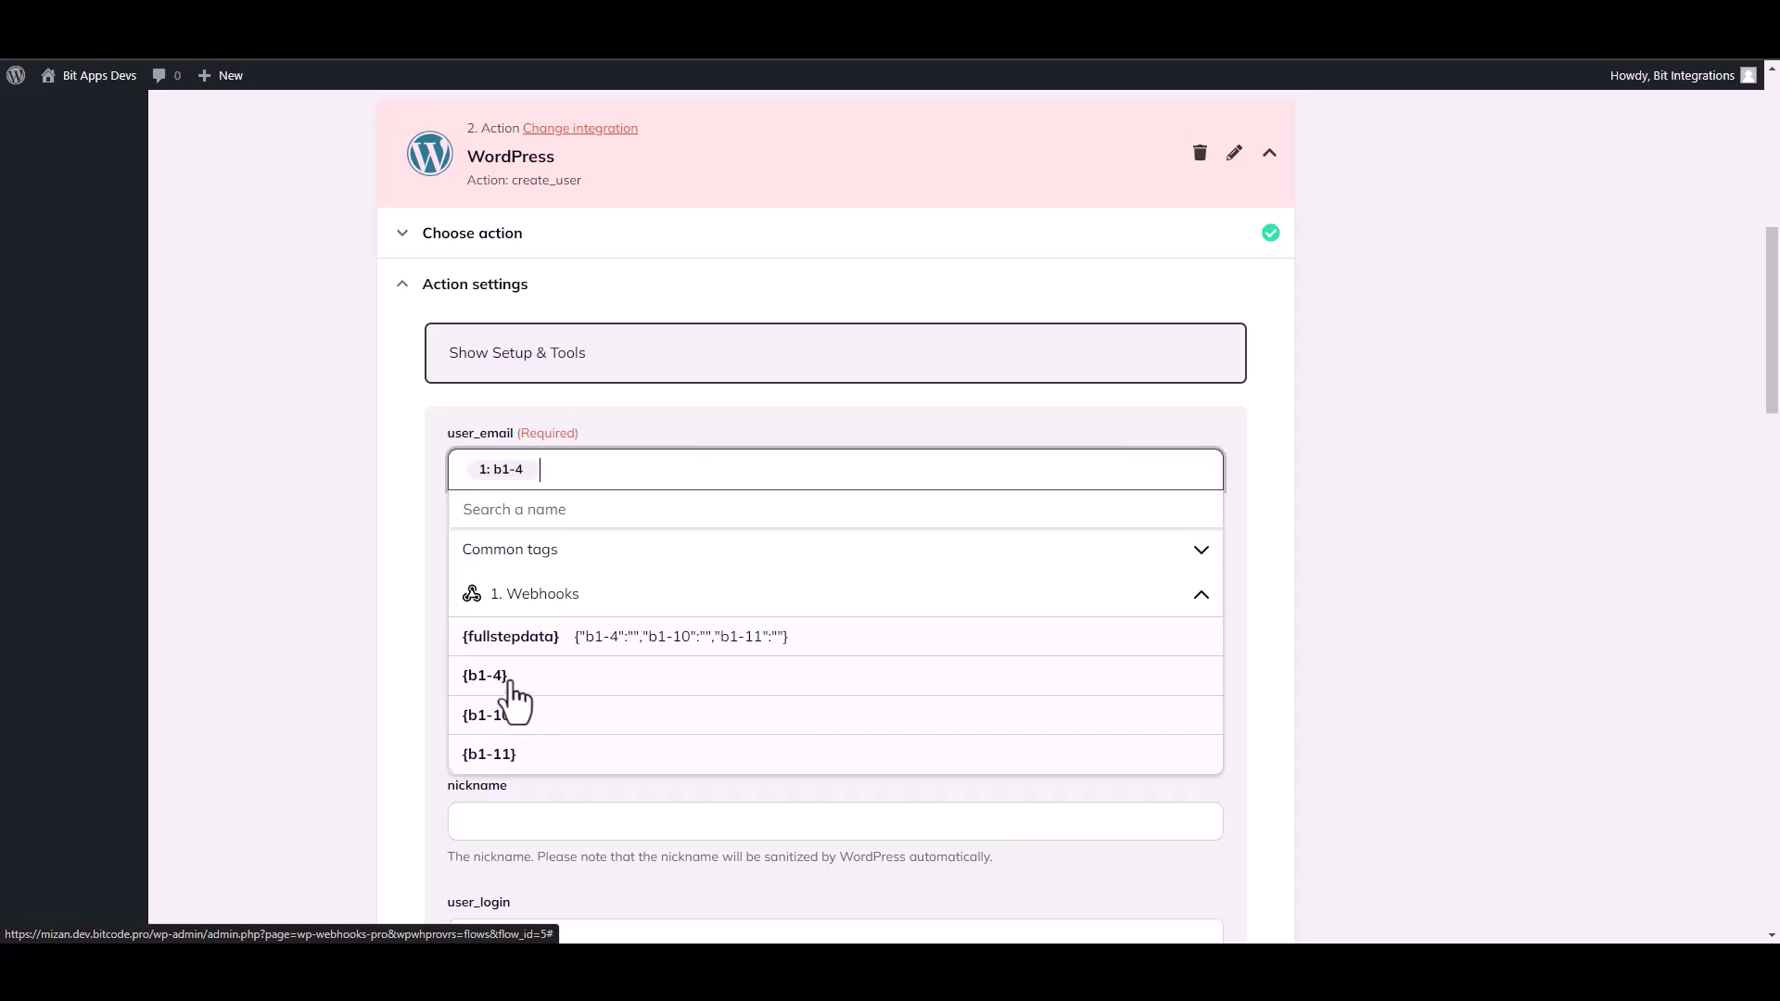
pyautogui.click(338, 623)
pyautogui.click(501, 598)
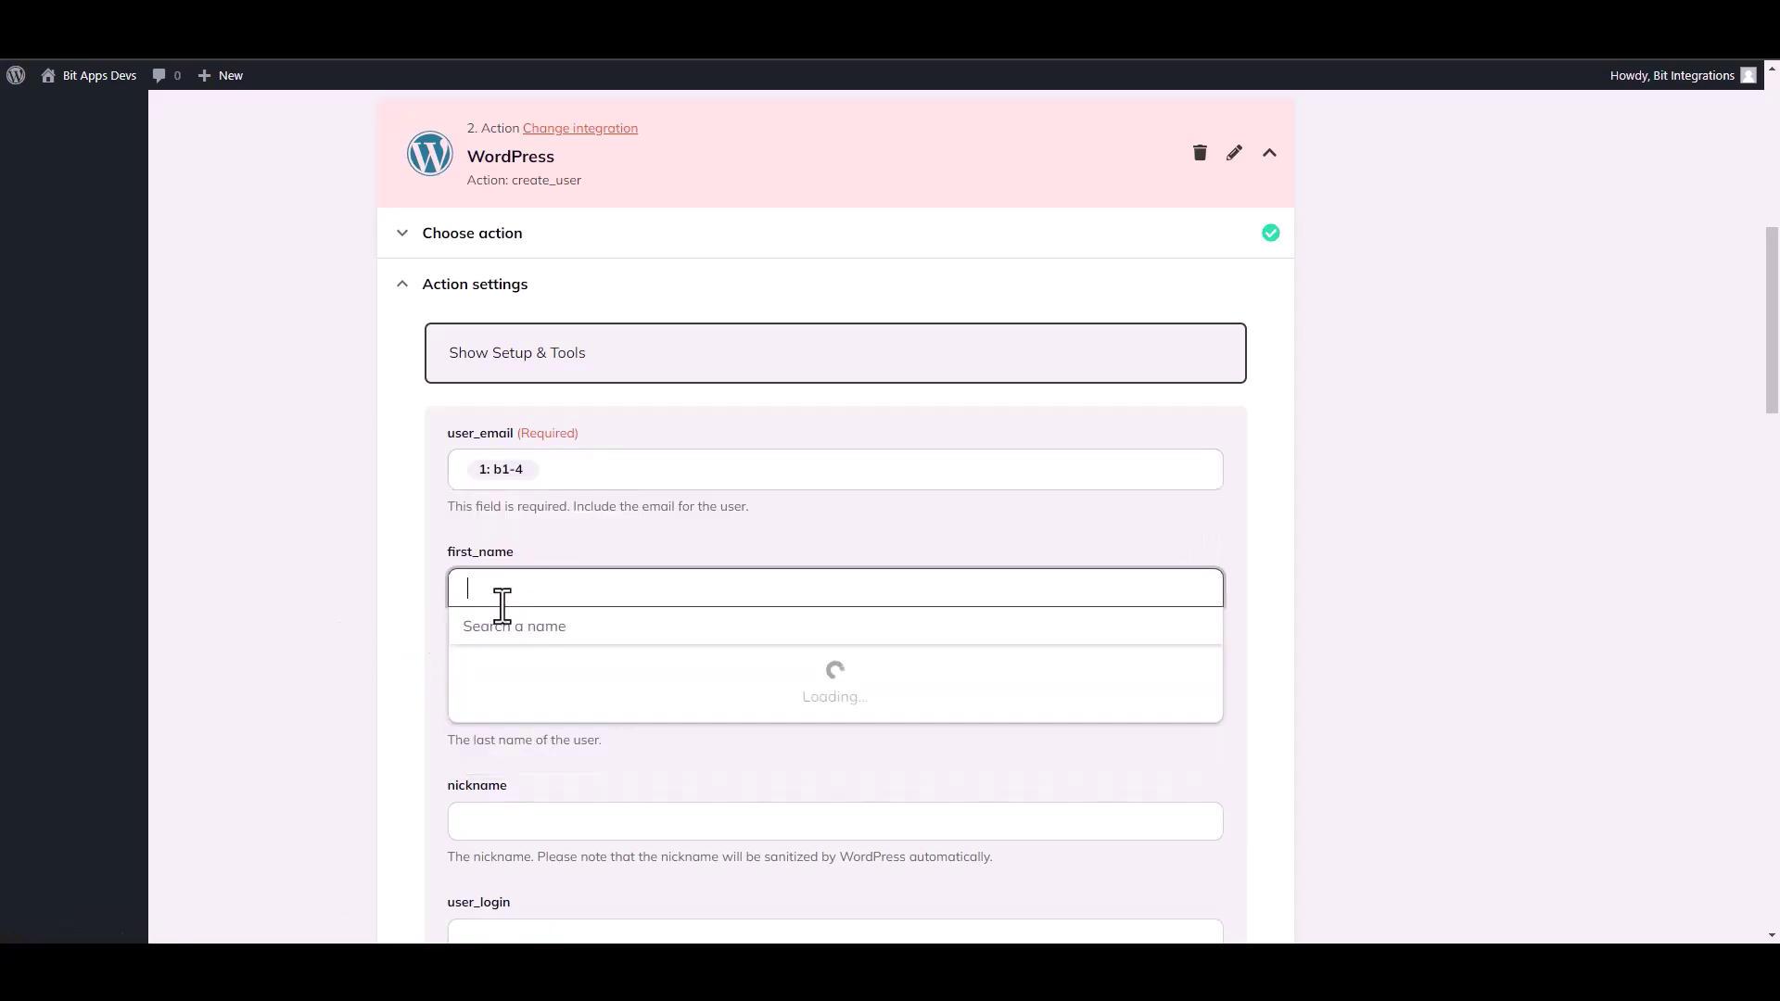
pyautogui.click(556, 719)
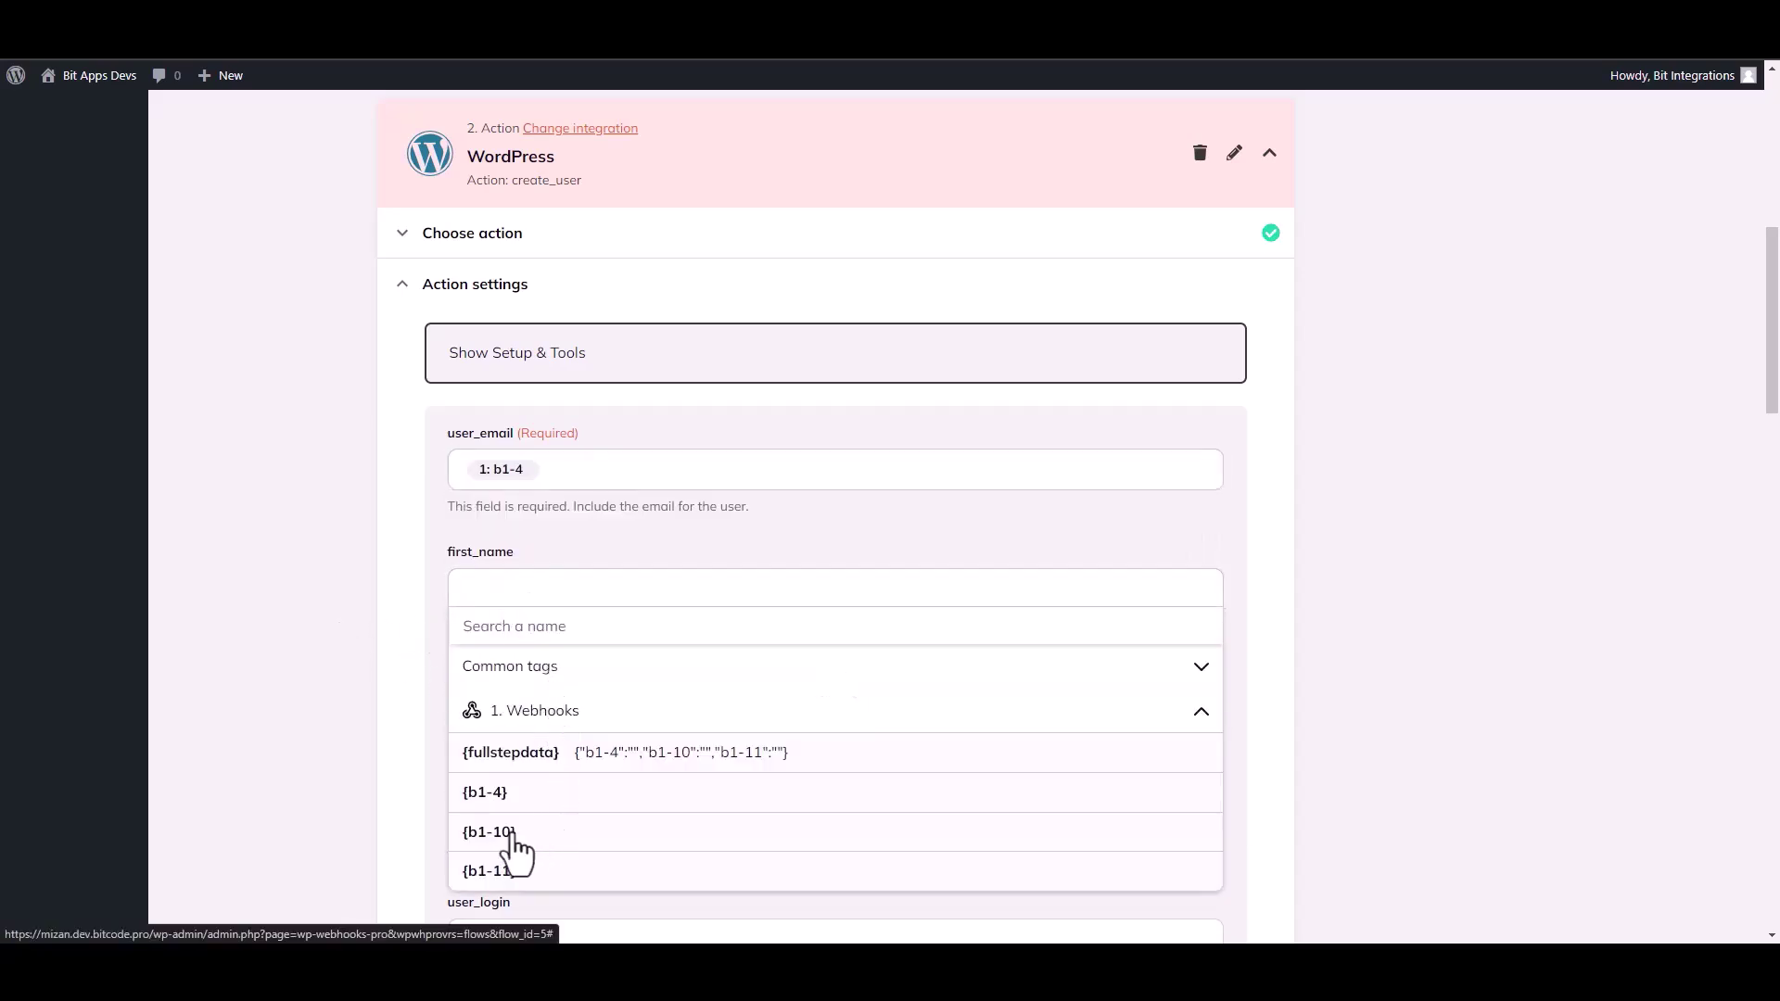
pyautogui.click(519, 834)
pyautogui.click(327, 682)
pyautogui.moveTo(1775, 385); pyautogui.dragTo(1775, 845)
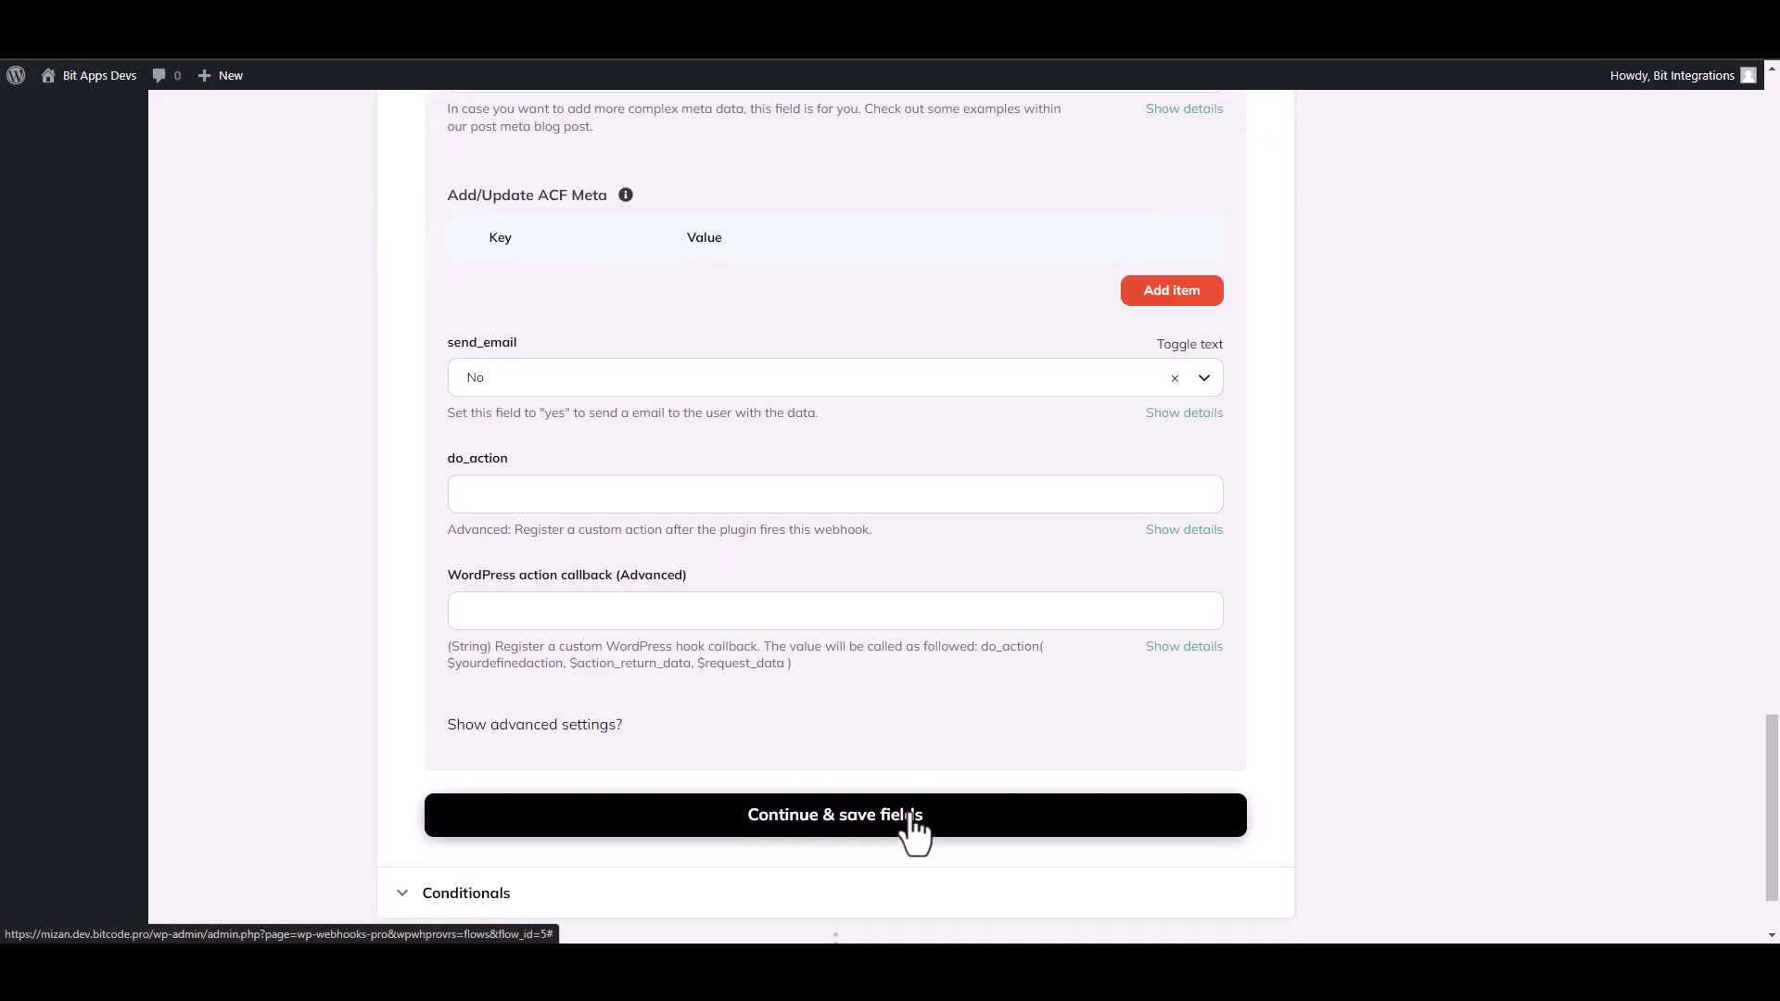
# - Save the mapped action fields and choose Fire webhook action as the test type
pyautogui.scroll(-1, 974, 779)
pyautogui.click(1036, 720)
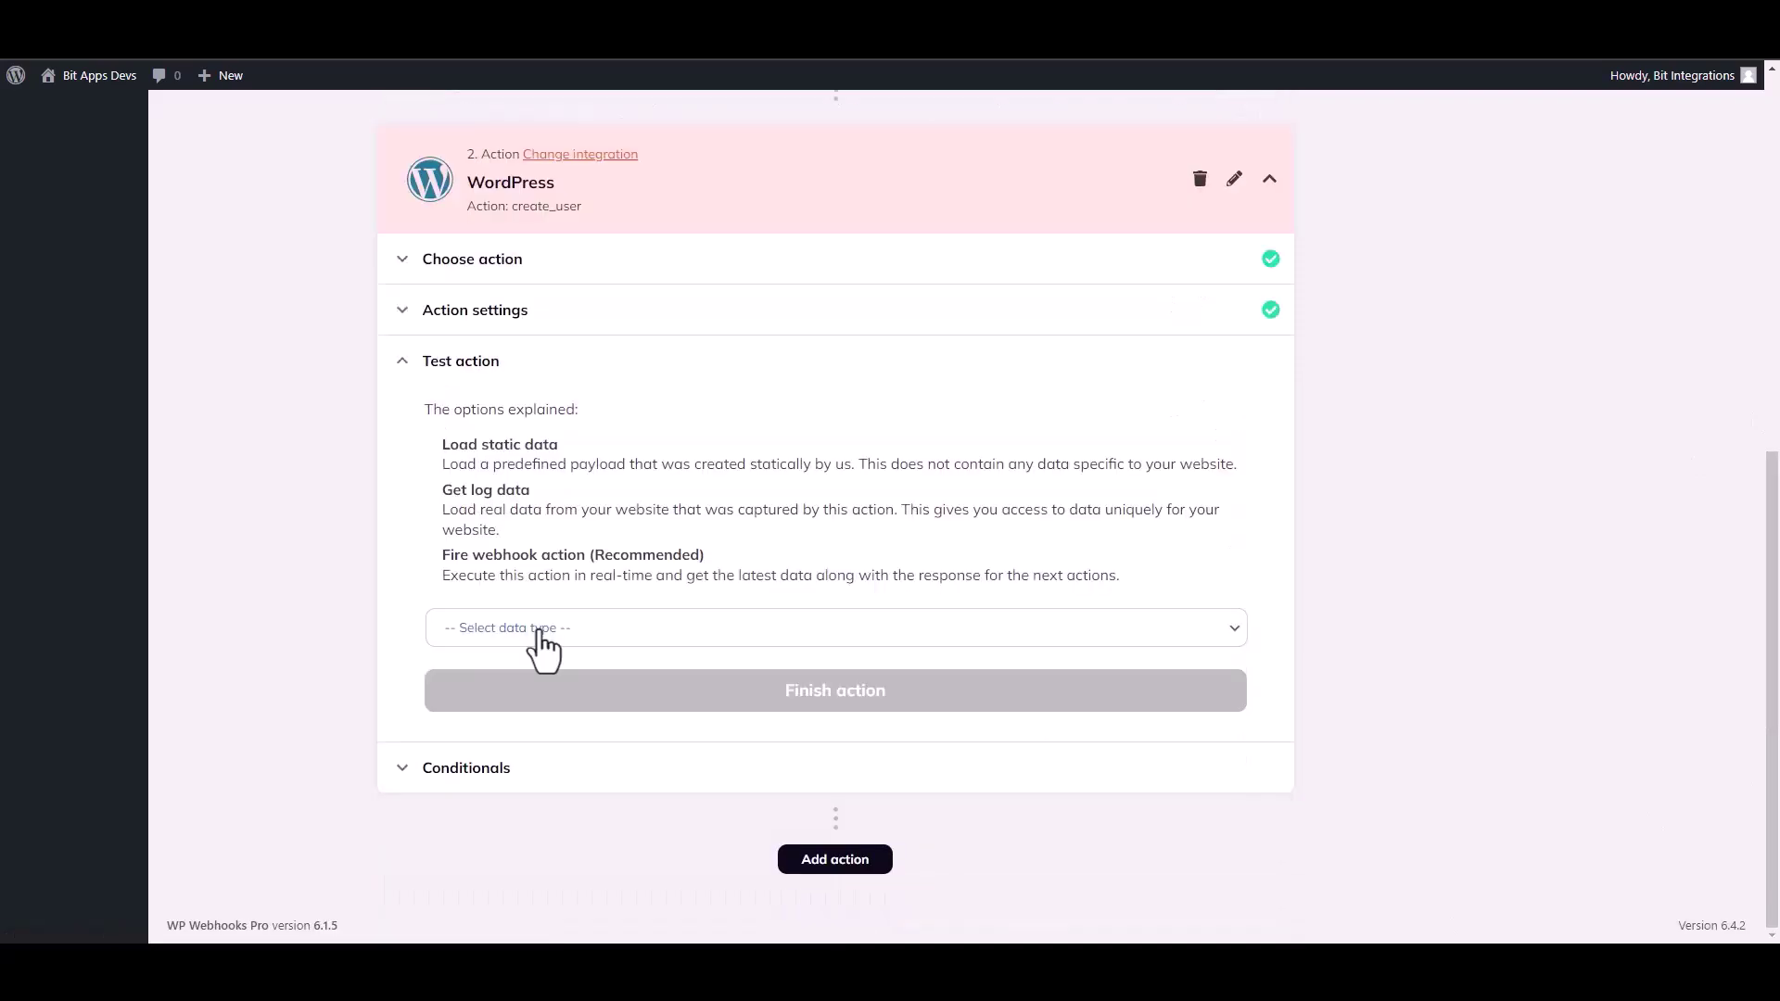
pyautogui.click(543, 644)
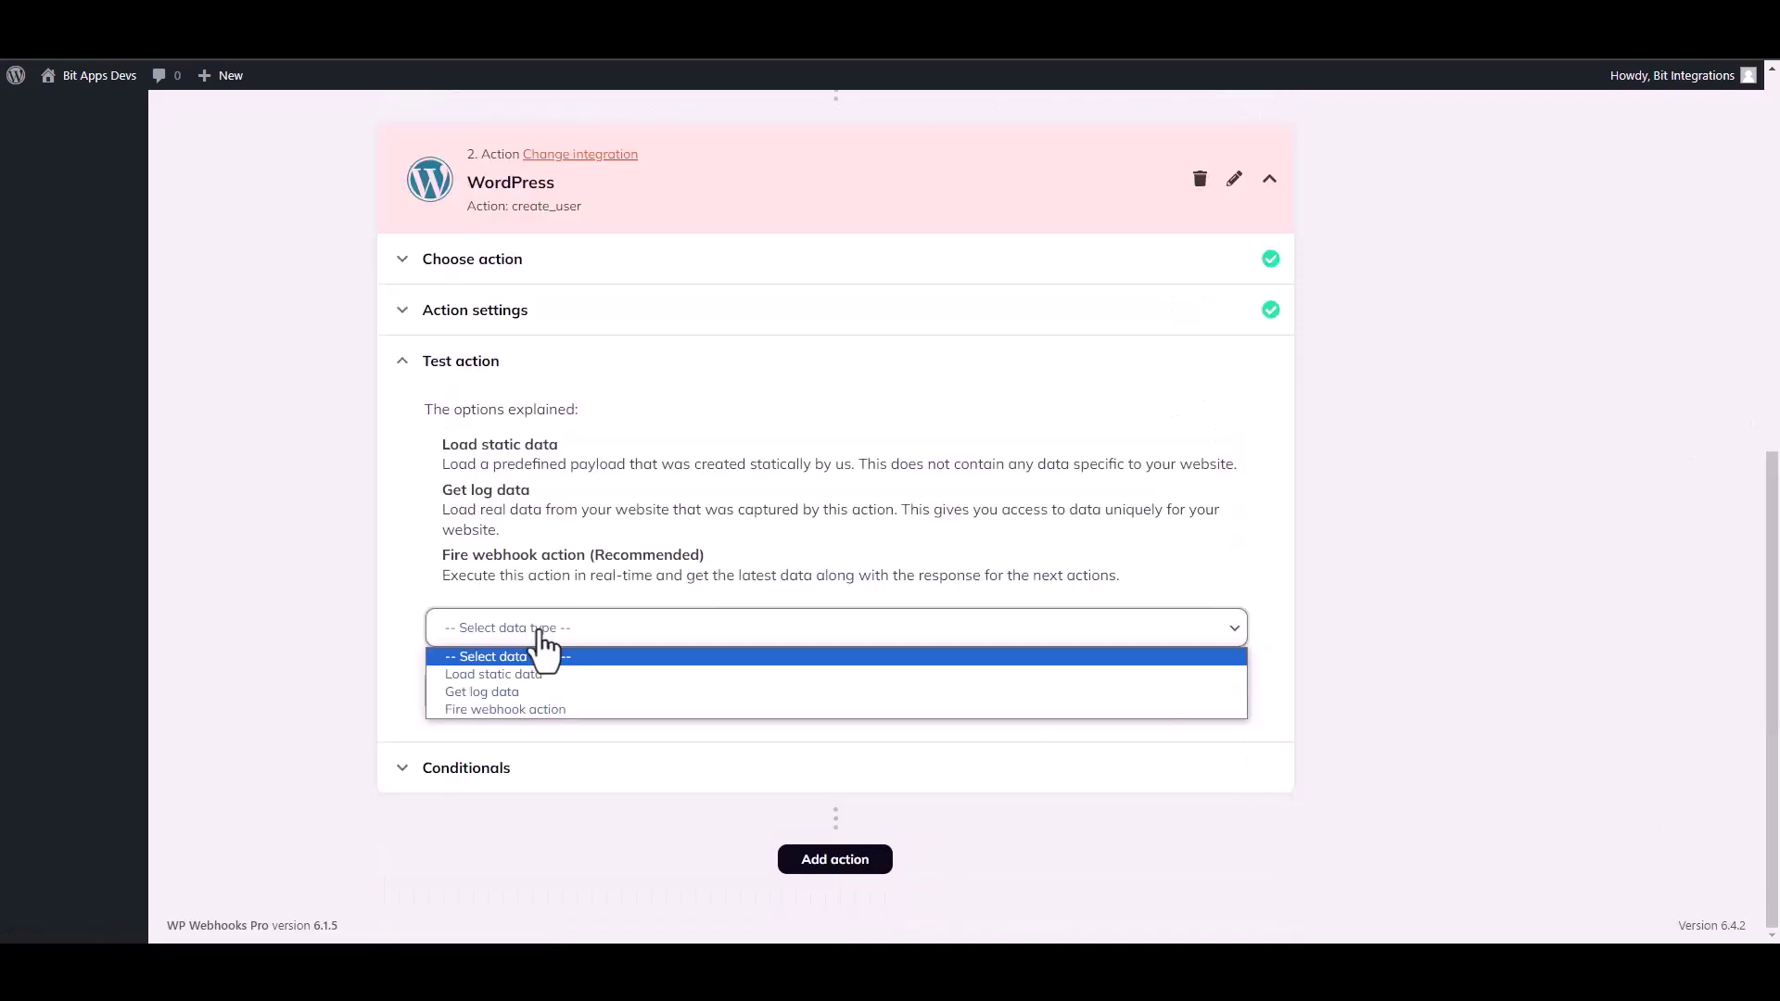
pyautogui.click(493, 709)
# - Fire the Create user action, which returns 'An email is required to create a user.', then finish the action
pyautogui.click(502, 701)
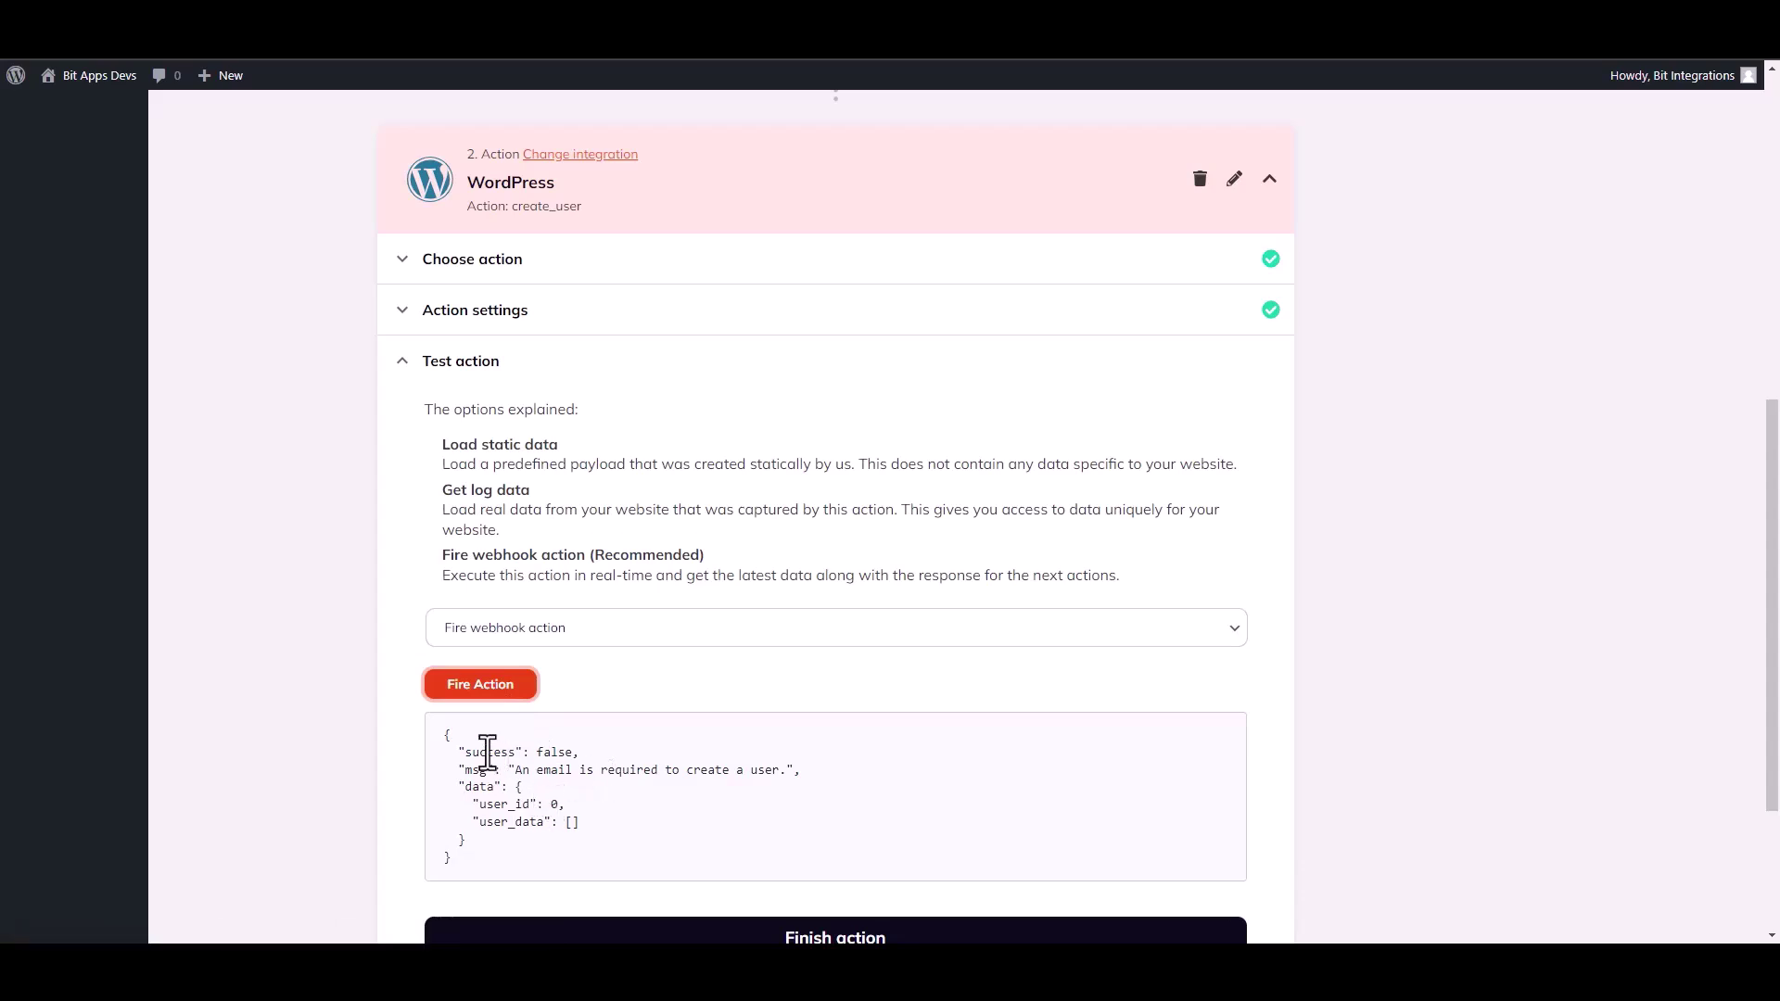
pyautogui.moveTo(461, 753); pyautogui.dragTo(517, 755)
pyautogui.click(898, 797)
pyautogui.scroll(-1, 1775, 646)
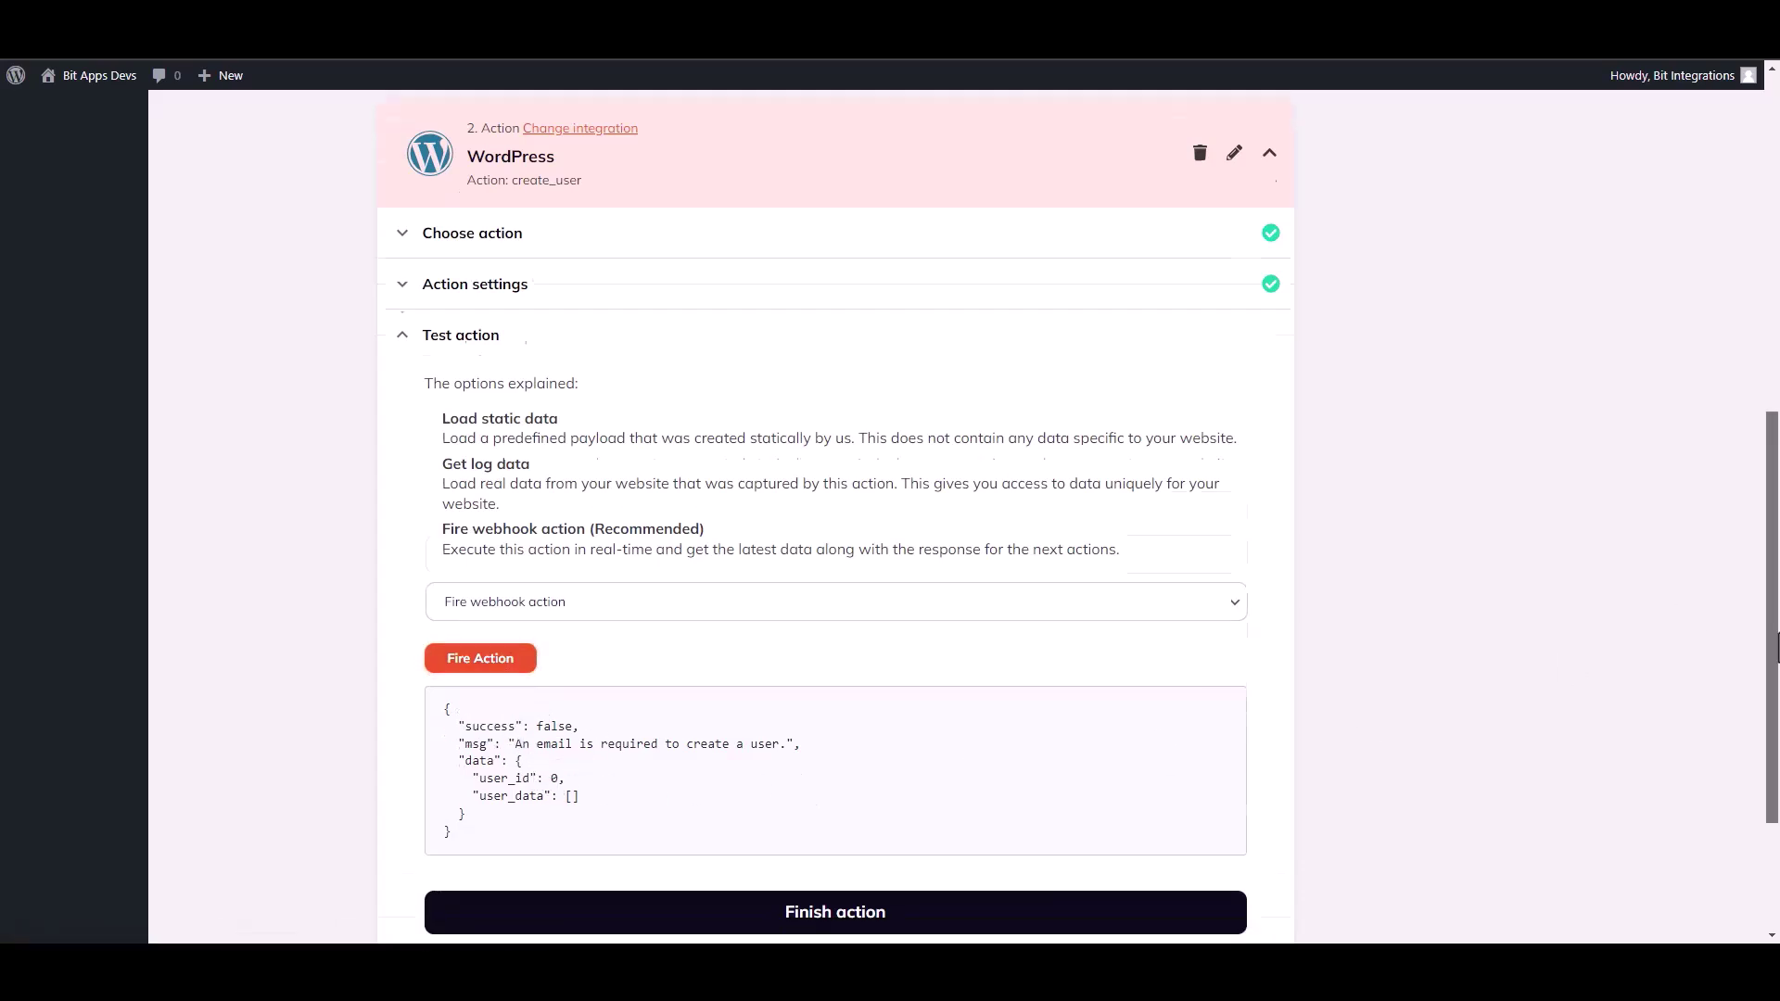
pyautogui.scroll(-2, 1775, 647)
pyautogui.click(862, 719)
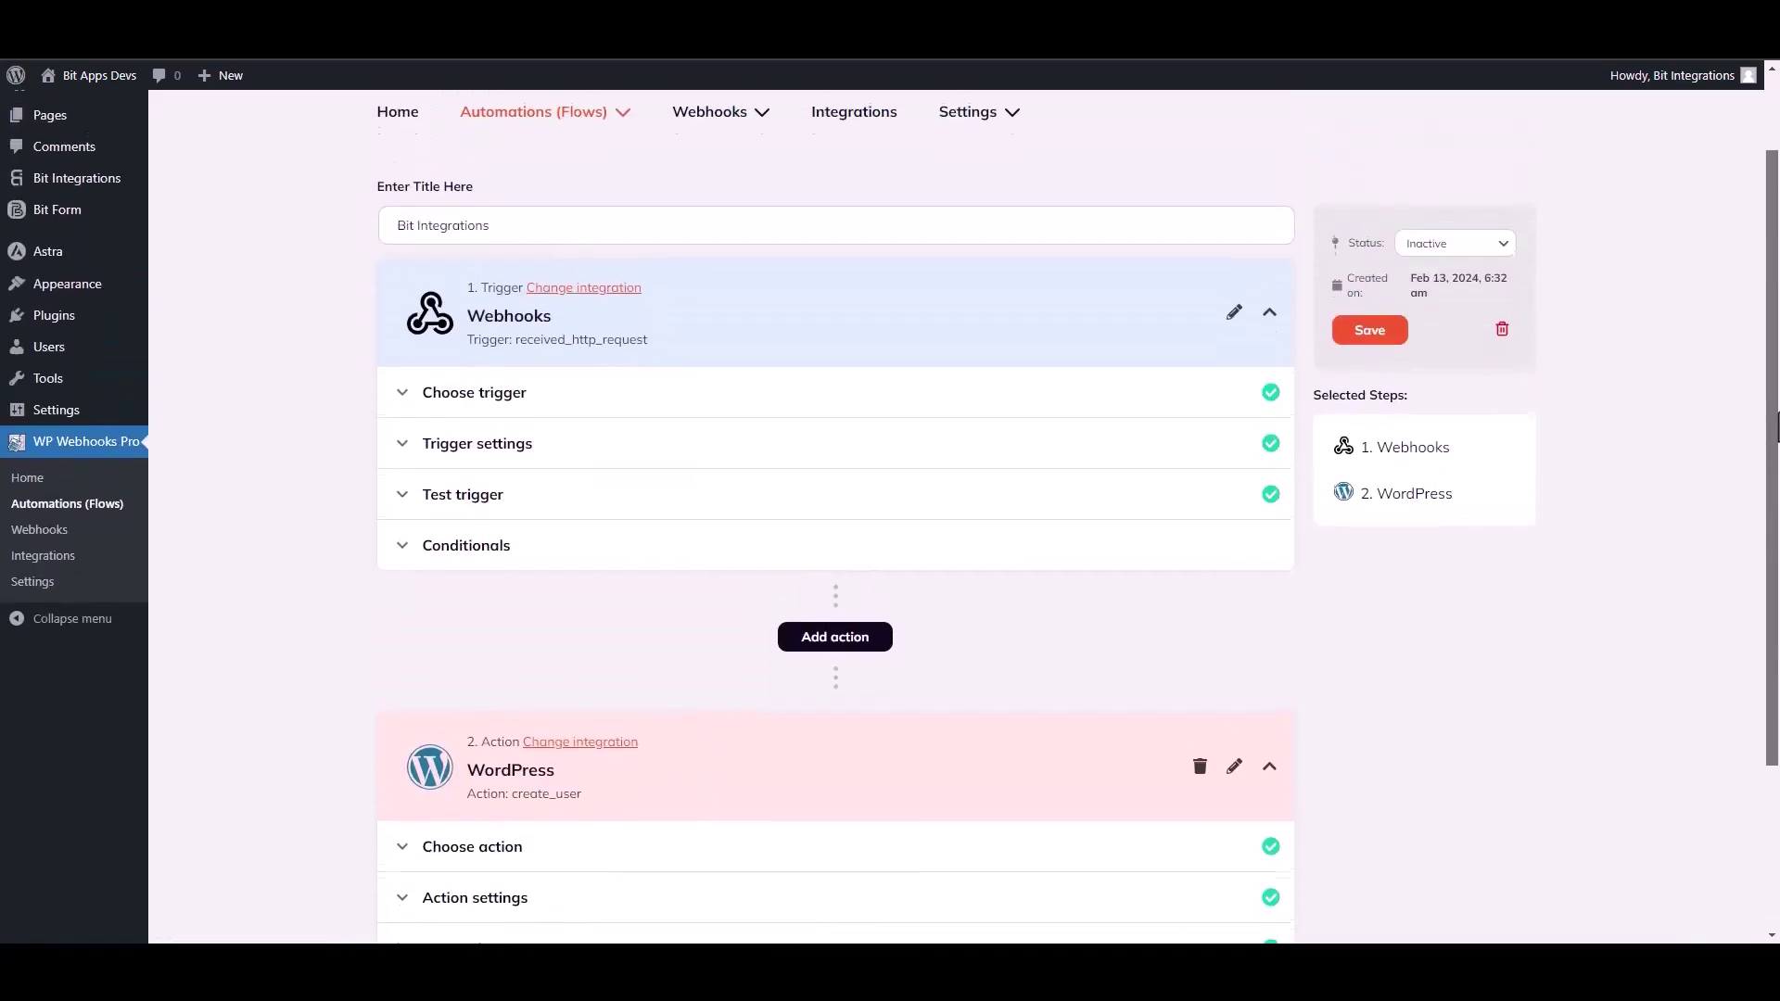
# - Set the Bit Integrations flow status to Active, save it, and dismiss the success message
pyautogui.click(1454, 261)
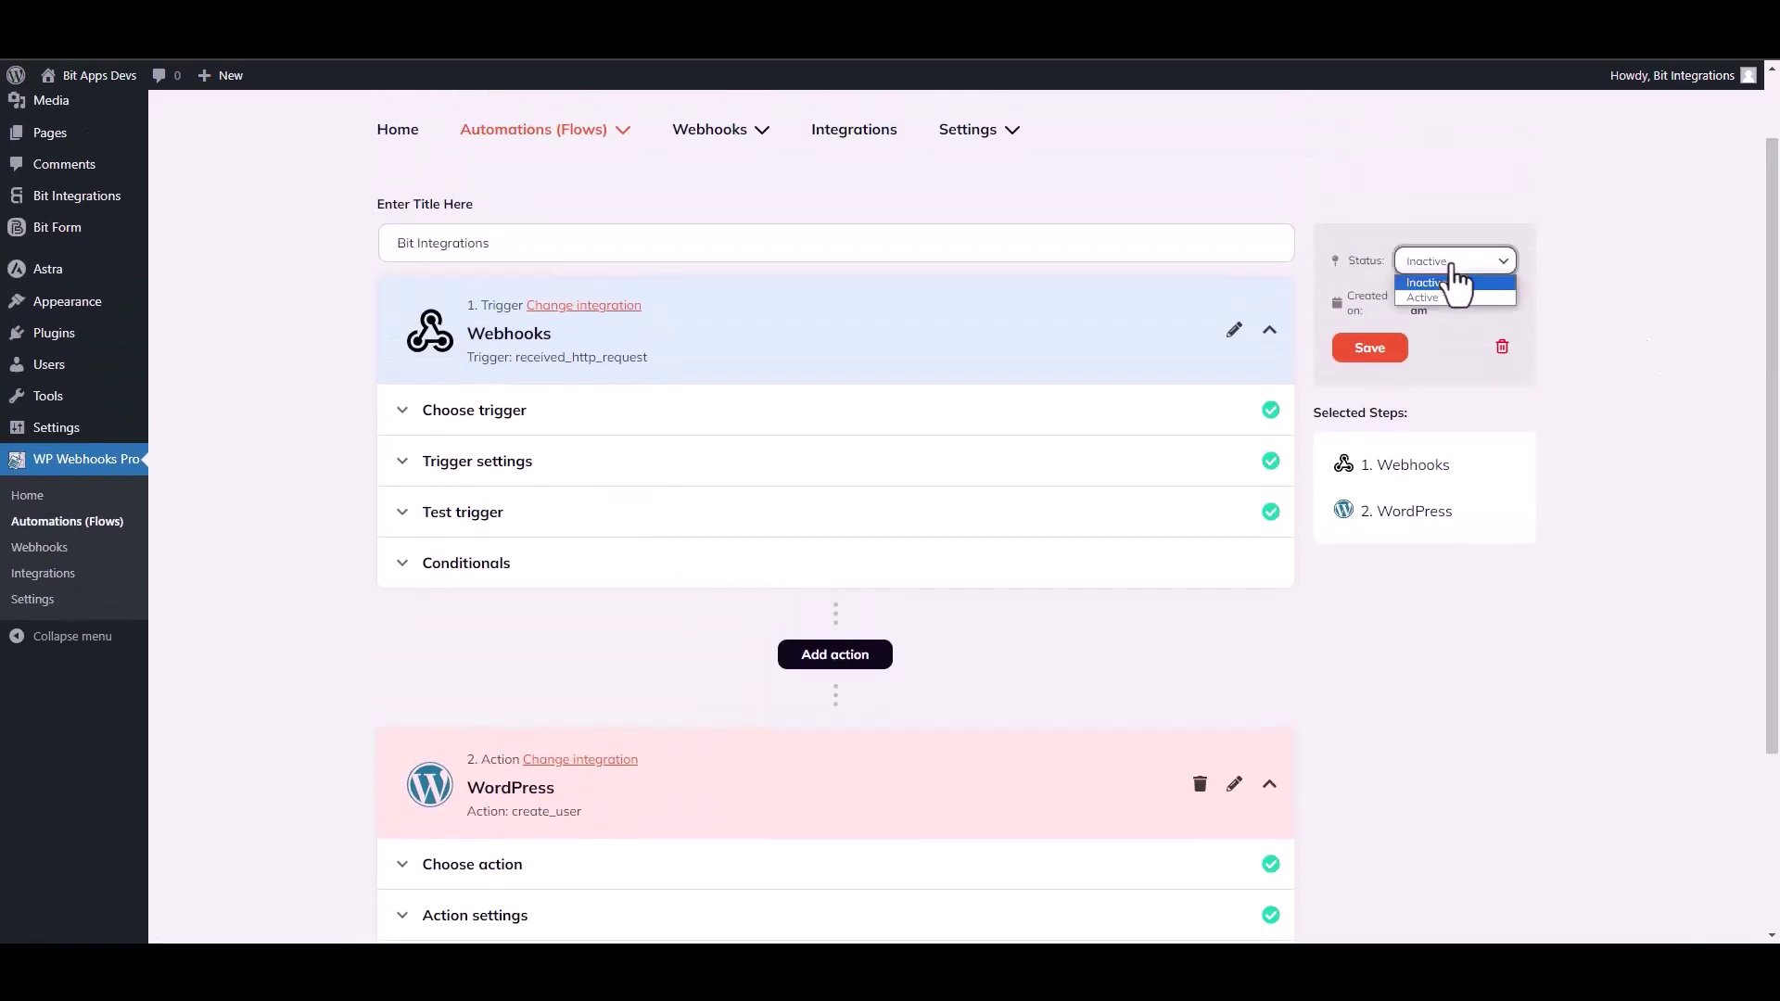
pyautogui.click(1424, 296)
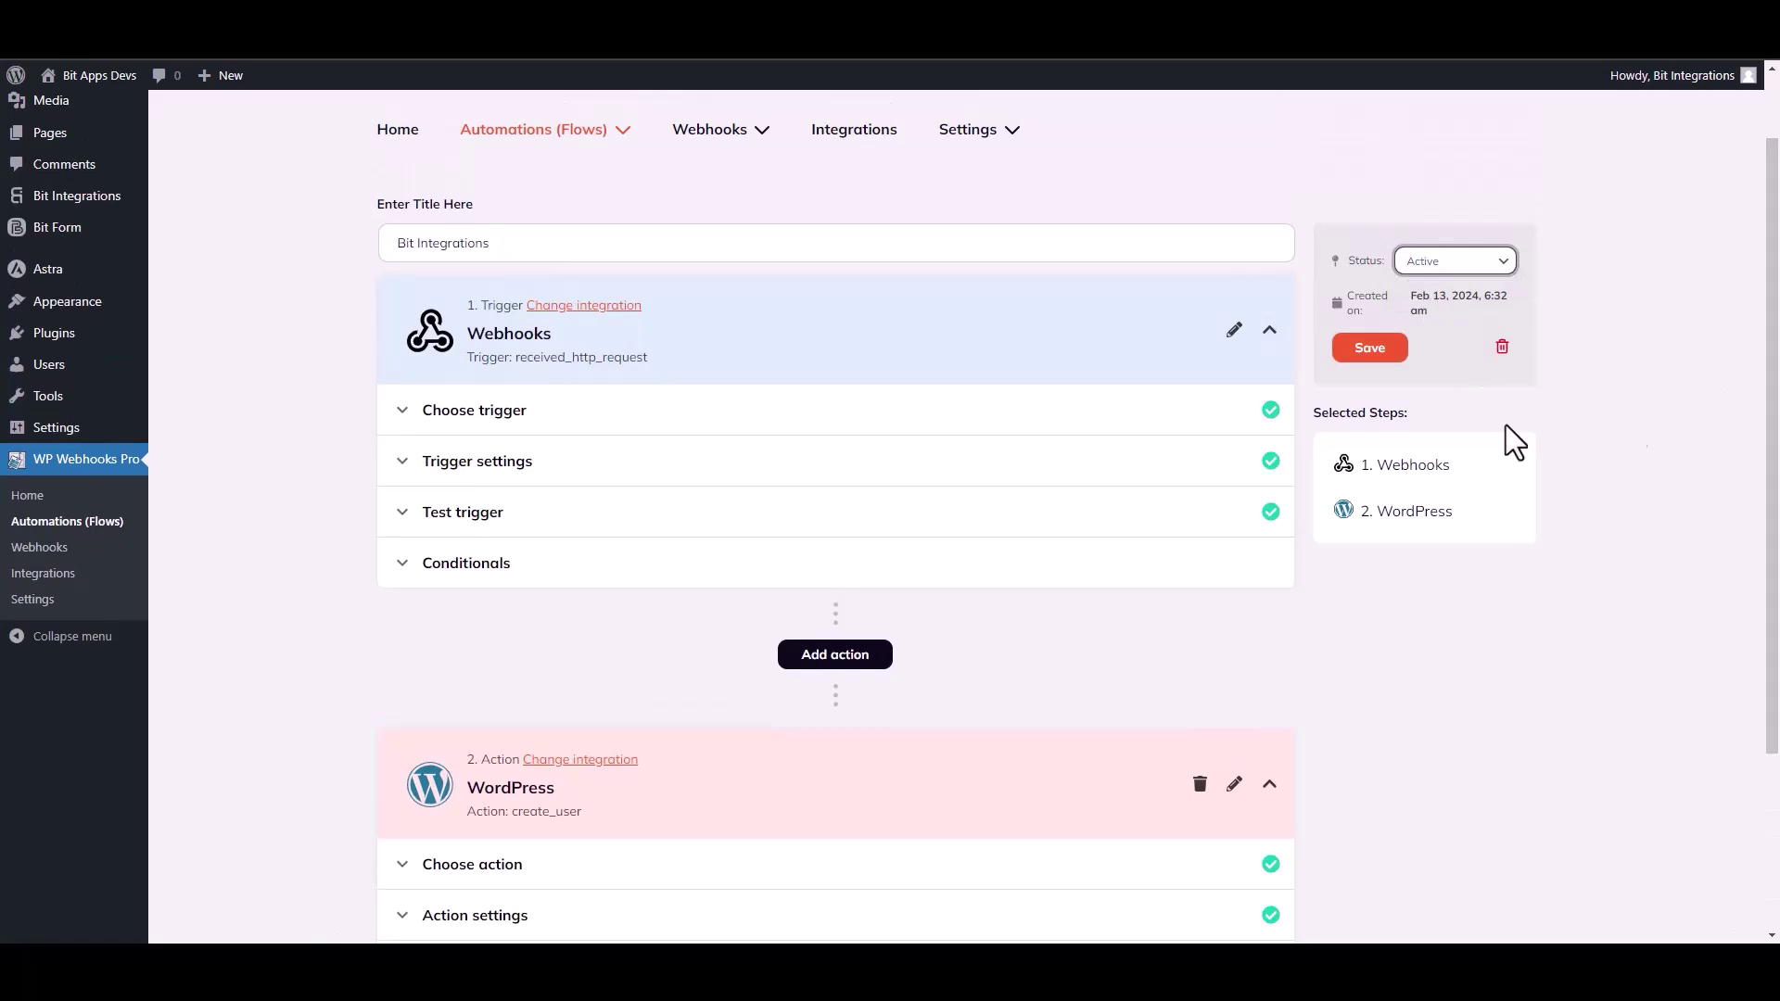
pyautogui.click(1377, 364)
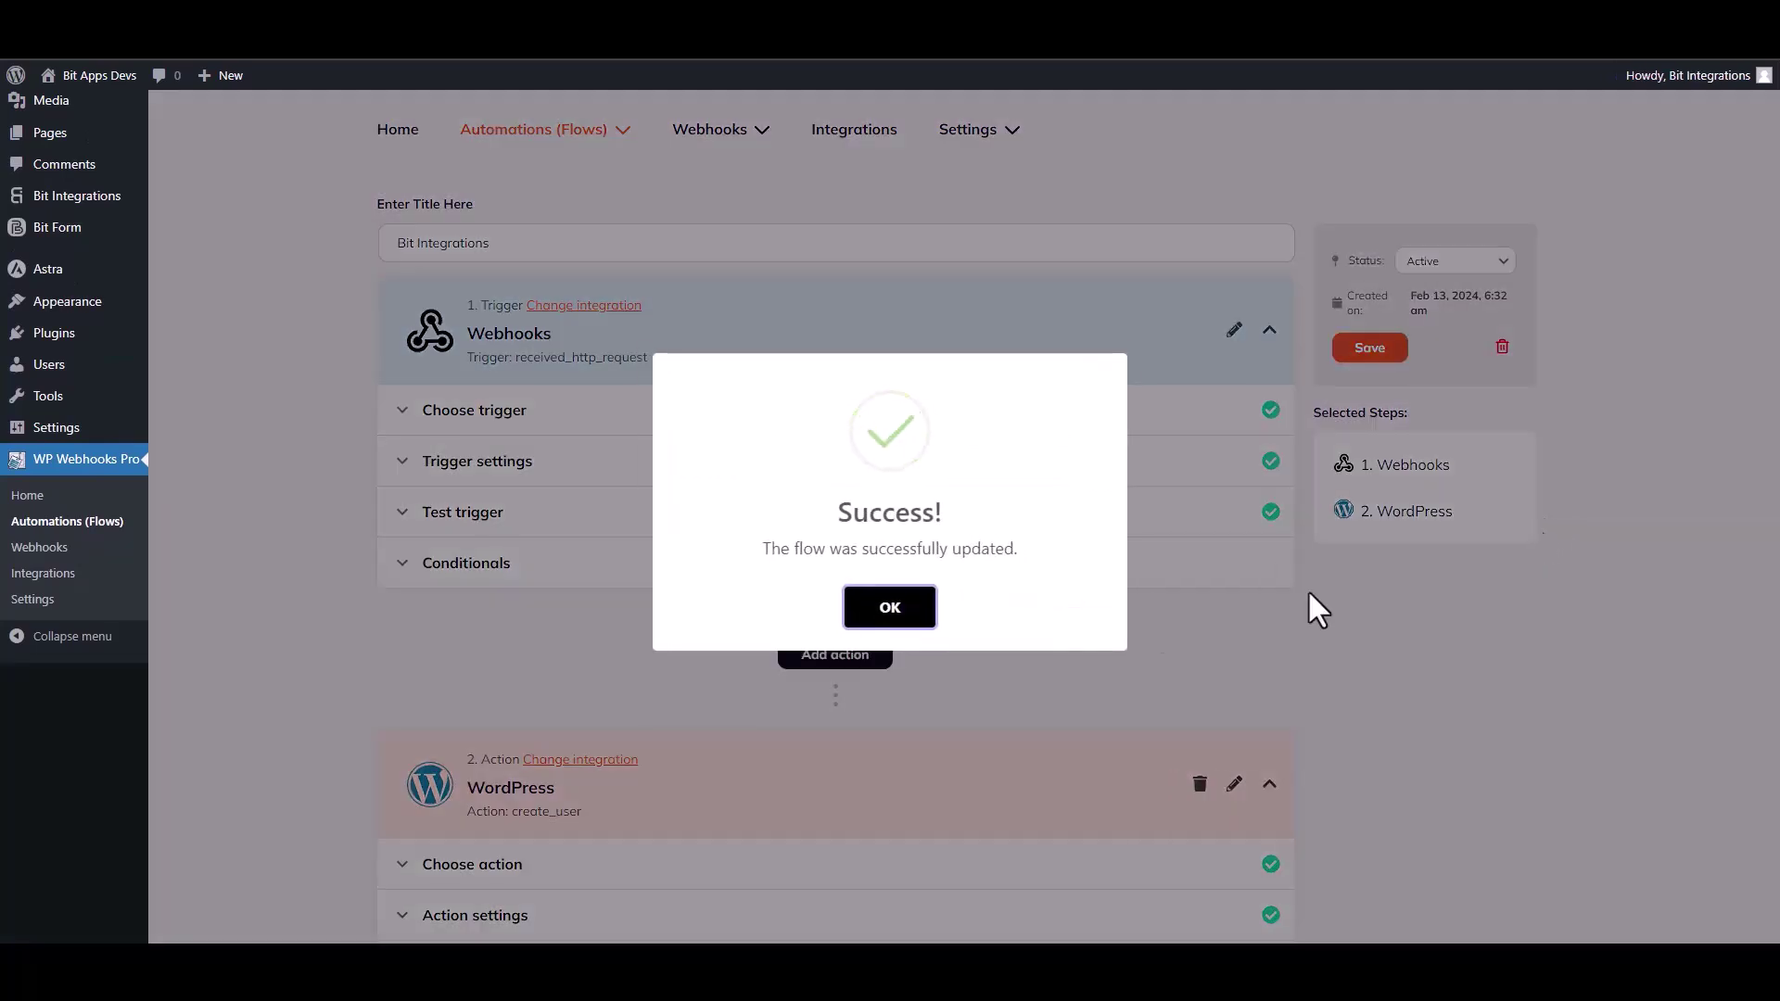
pyautogui.click(927, 619)
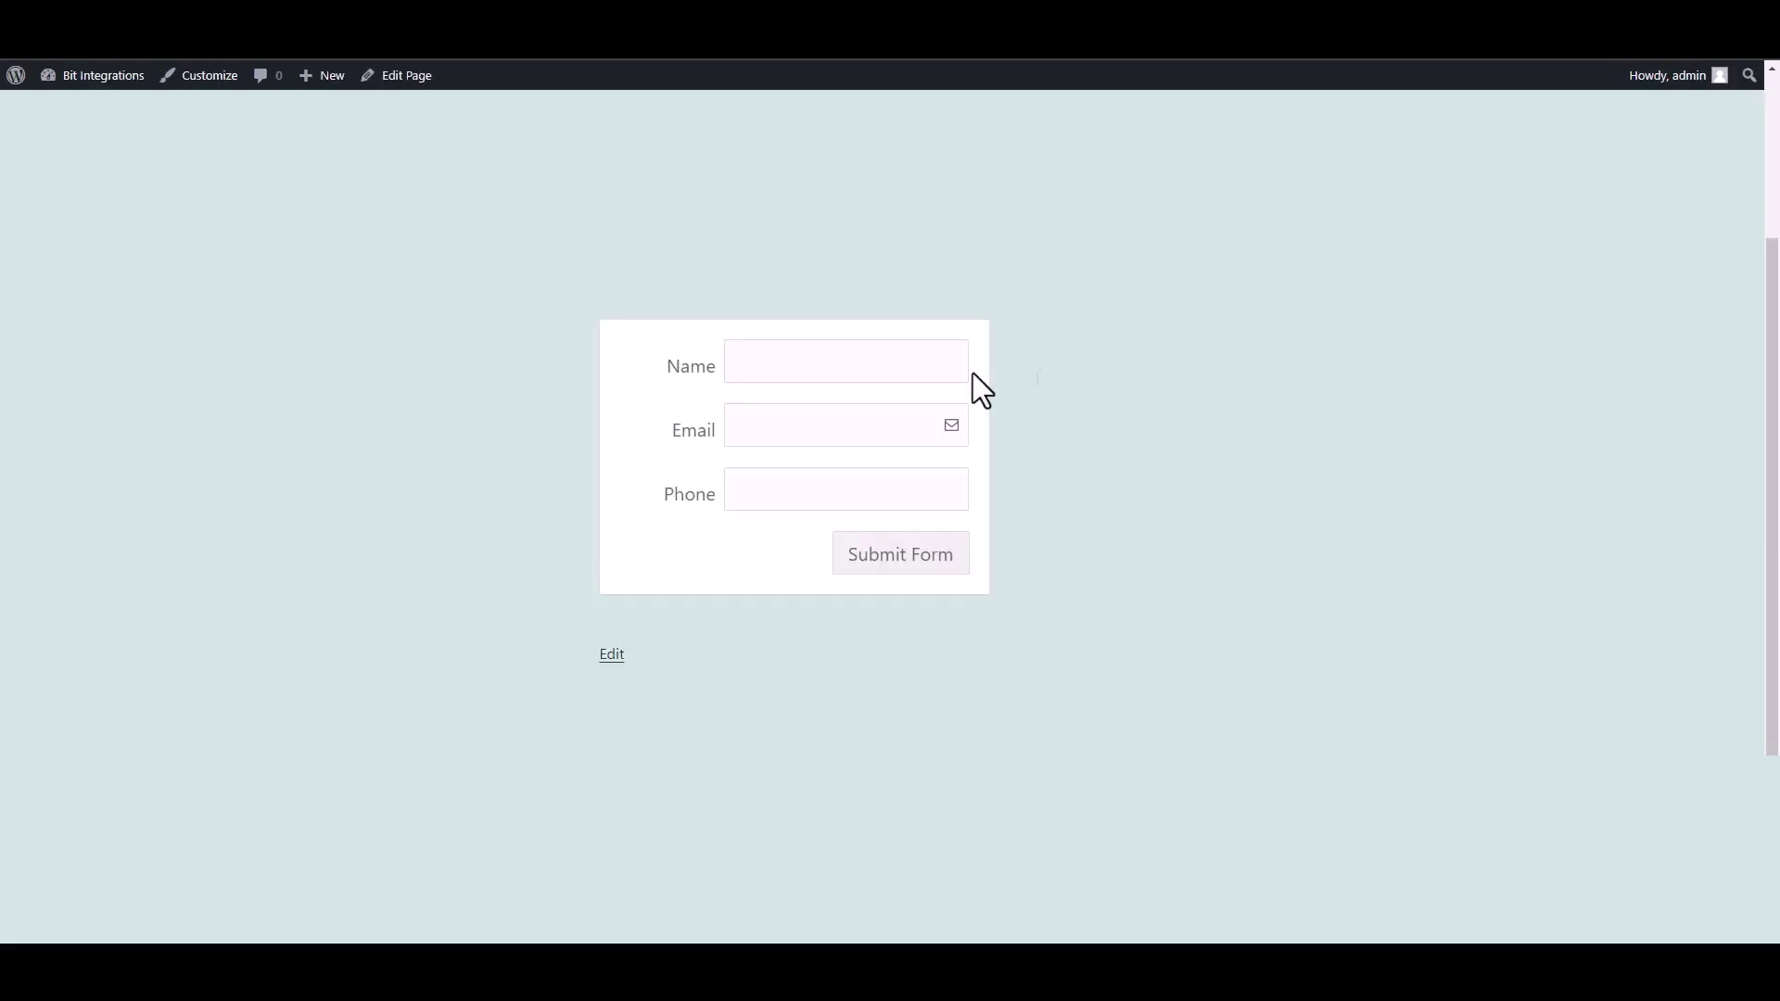
# - Submit the FormCraft form with name 'Bit Integrations', a bitapps.pro email address and a phone number
pyautogui.click(964, 371)
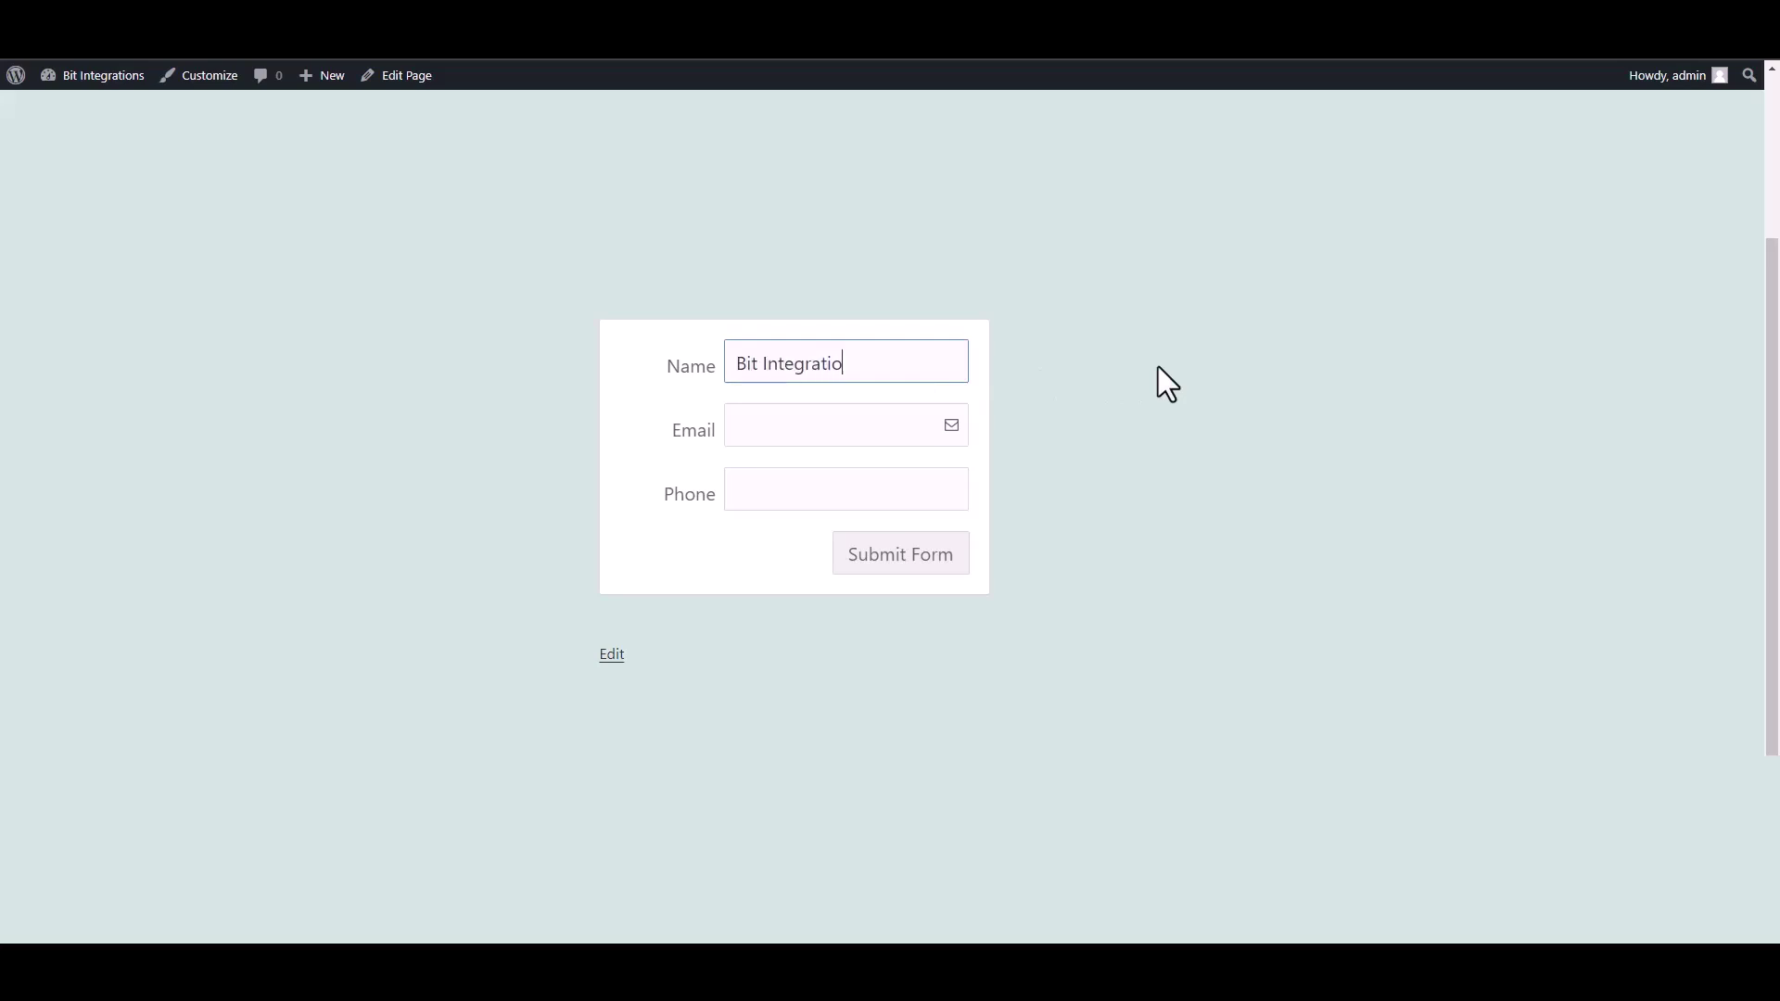
pyautogui.click(885, 431)
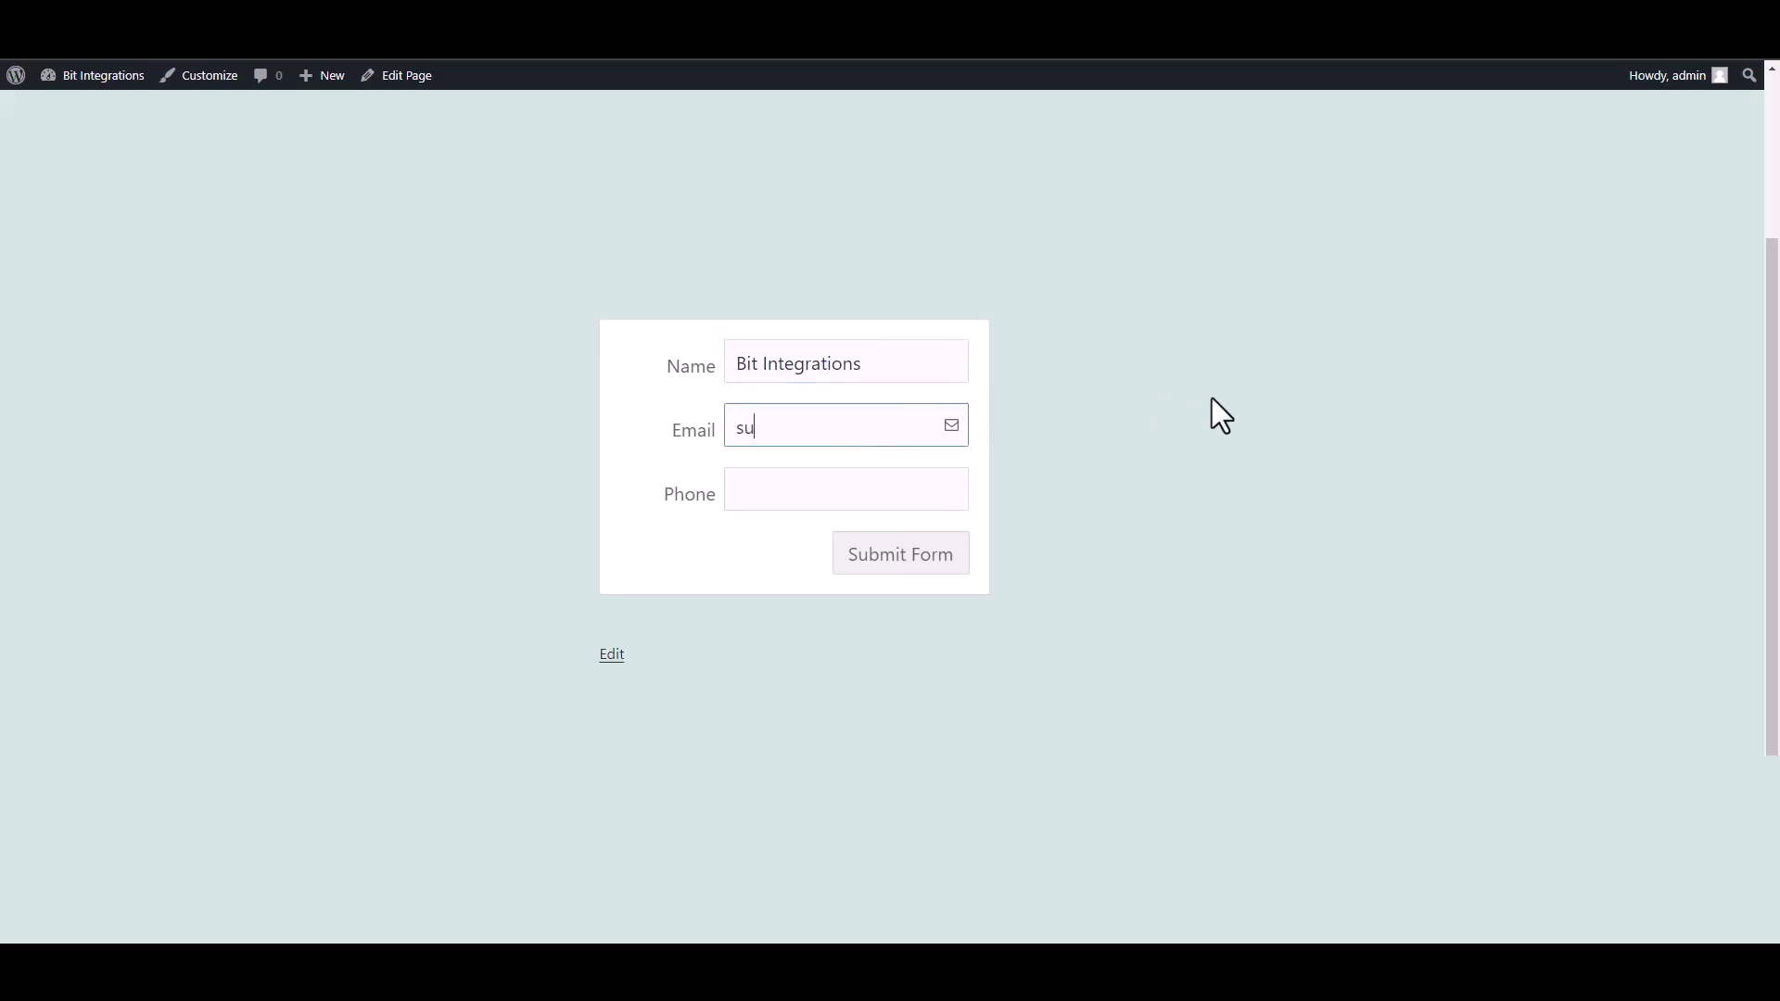
pyautogui.write('@bitapps.pro')
pyautogui.click(925, 483)
pyautogui.write('444')
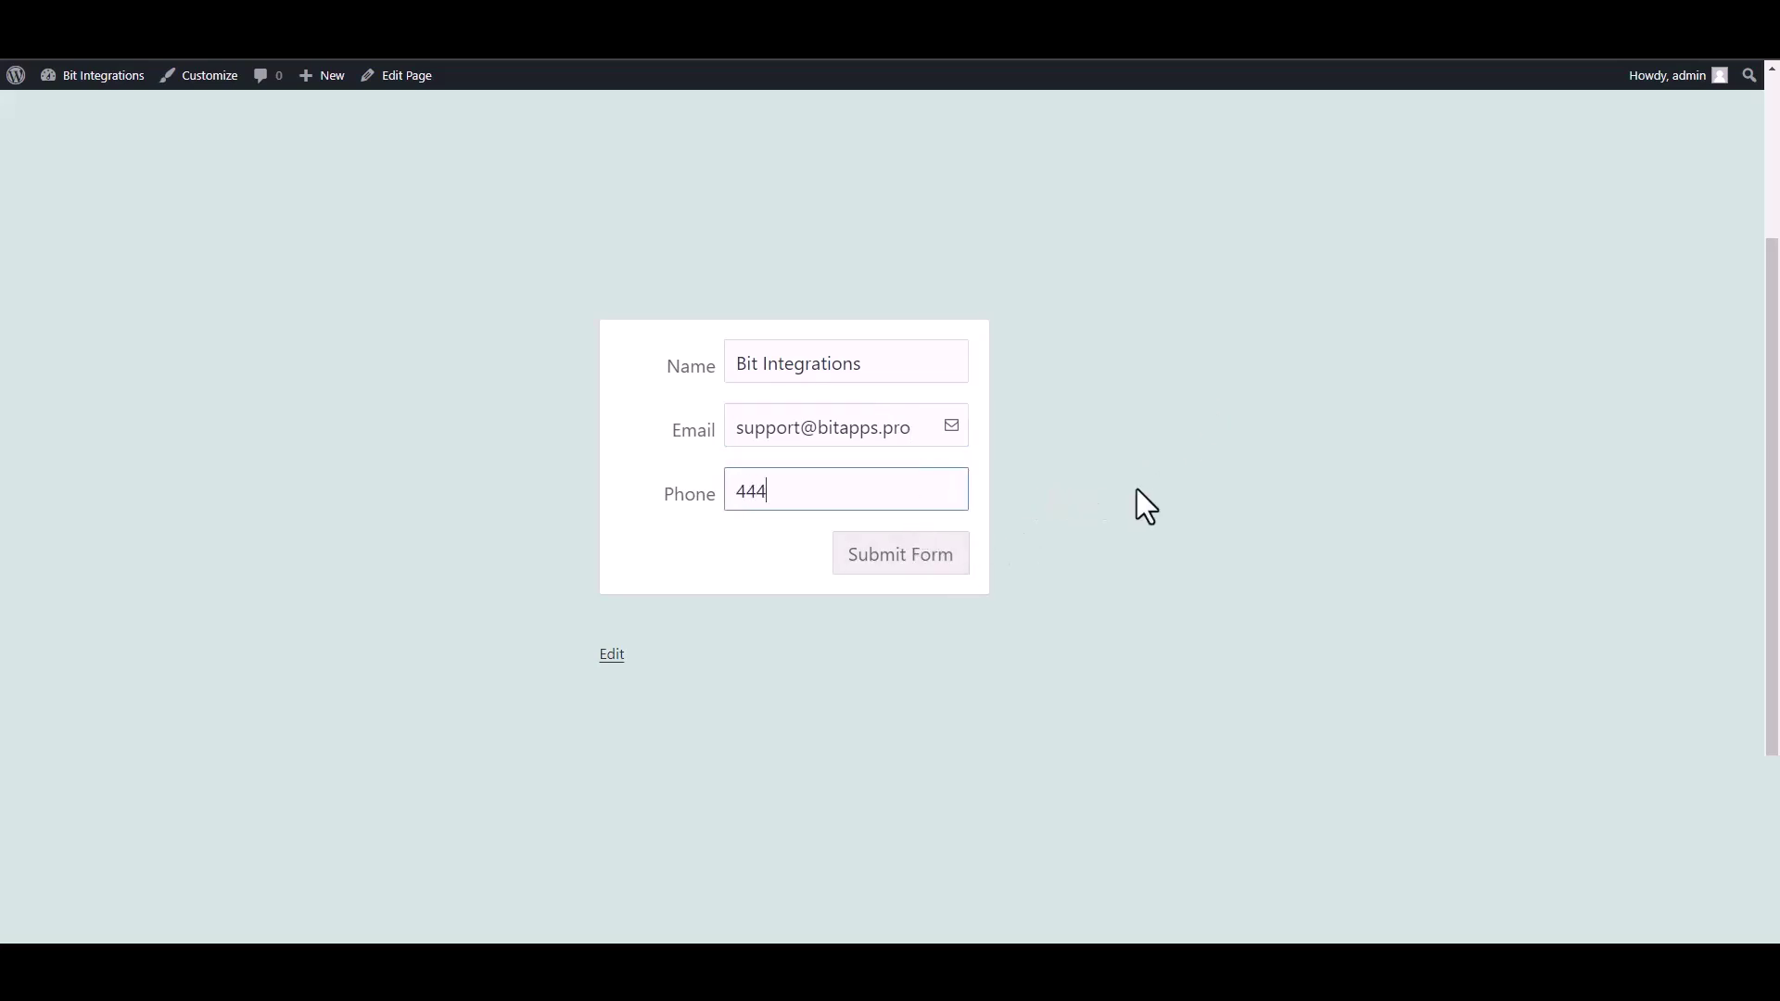
pyautogui.write('555666')
pyautogui.click(955, 565)
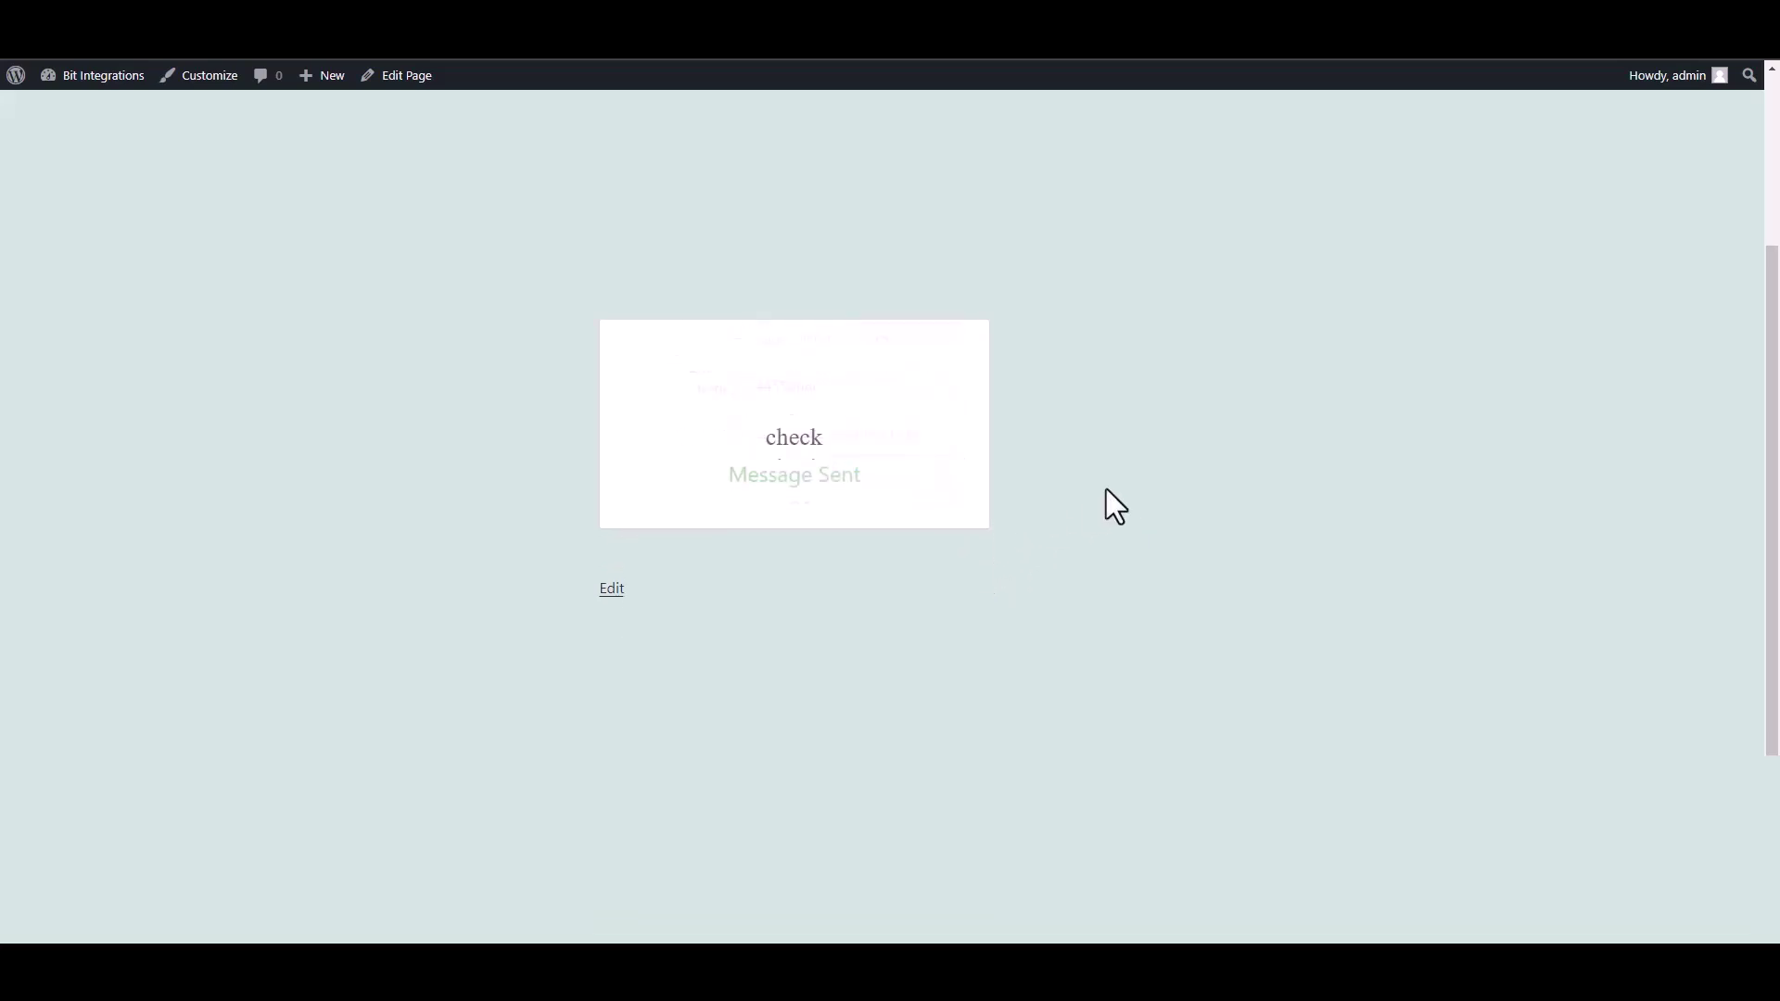